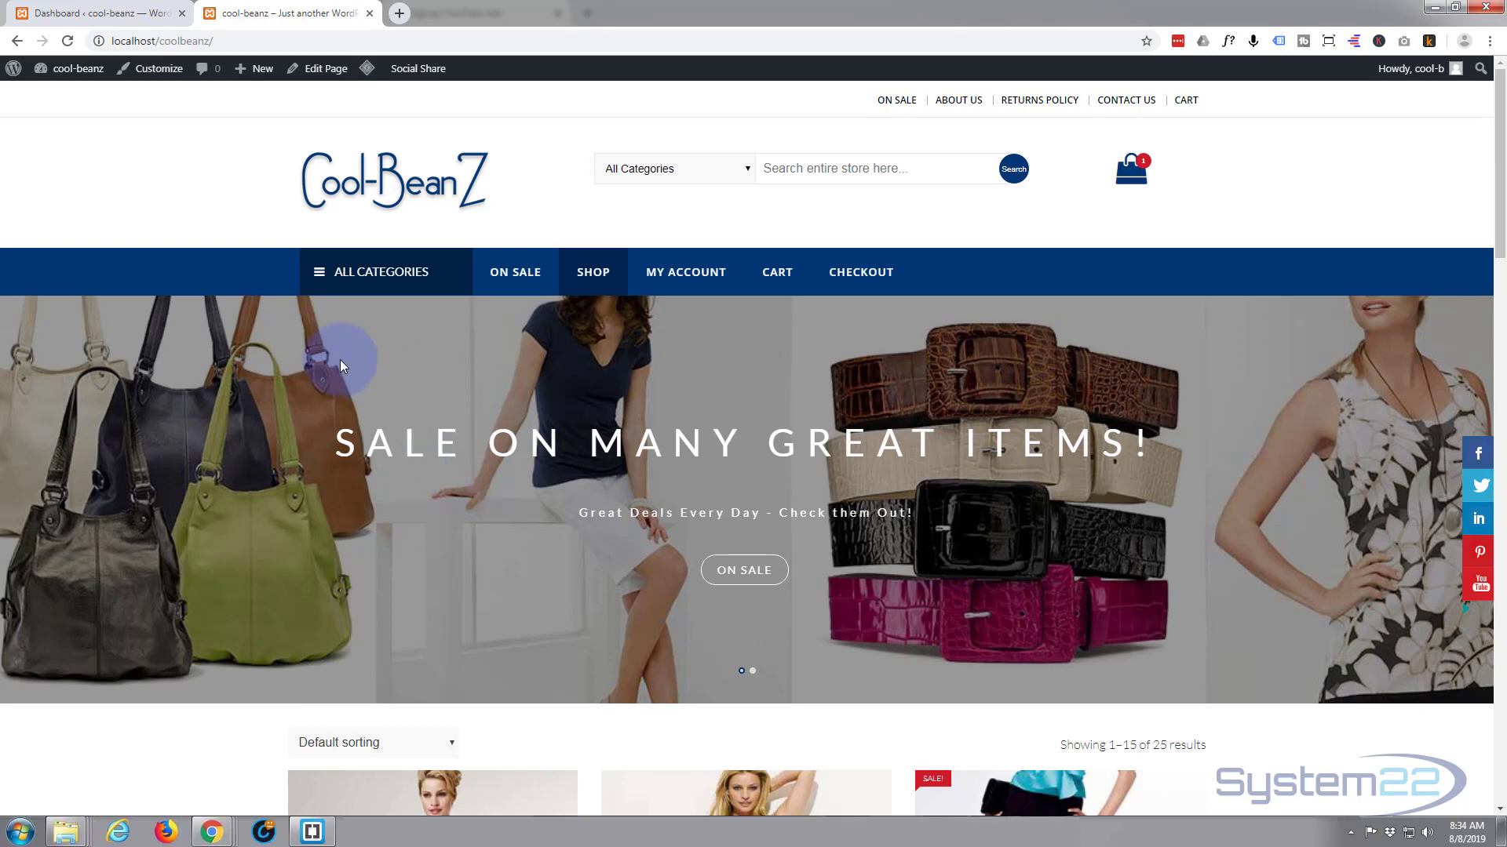
# Scroll through the store homepage, then go to the Bags category from ALL CATEGORIES
pyautogui.scroll(-10, 340, 361)
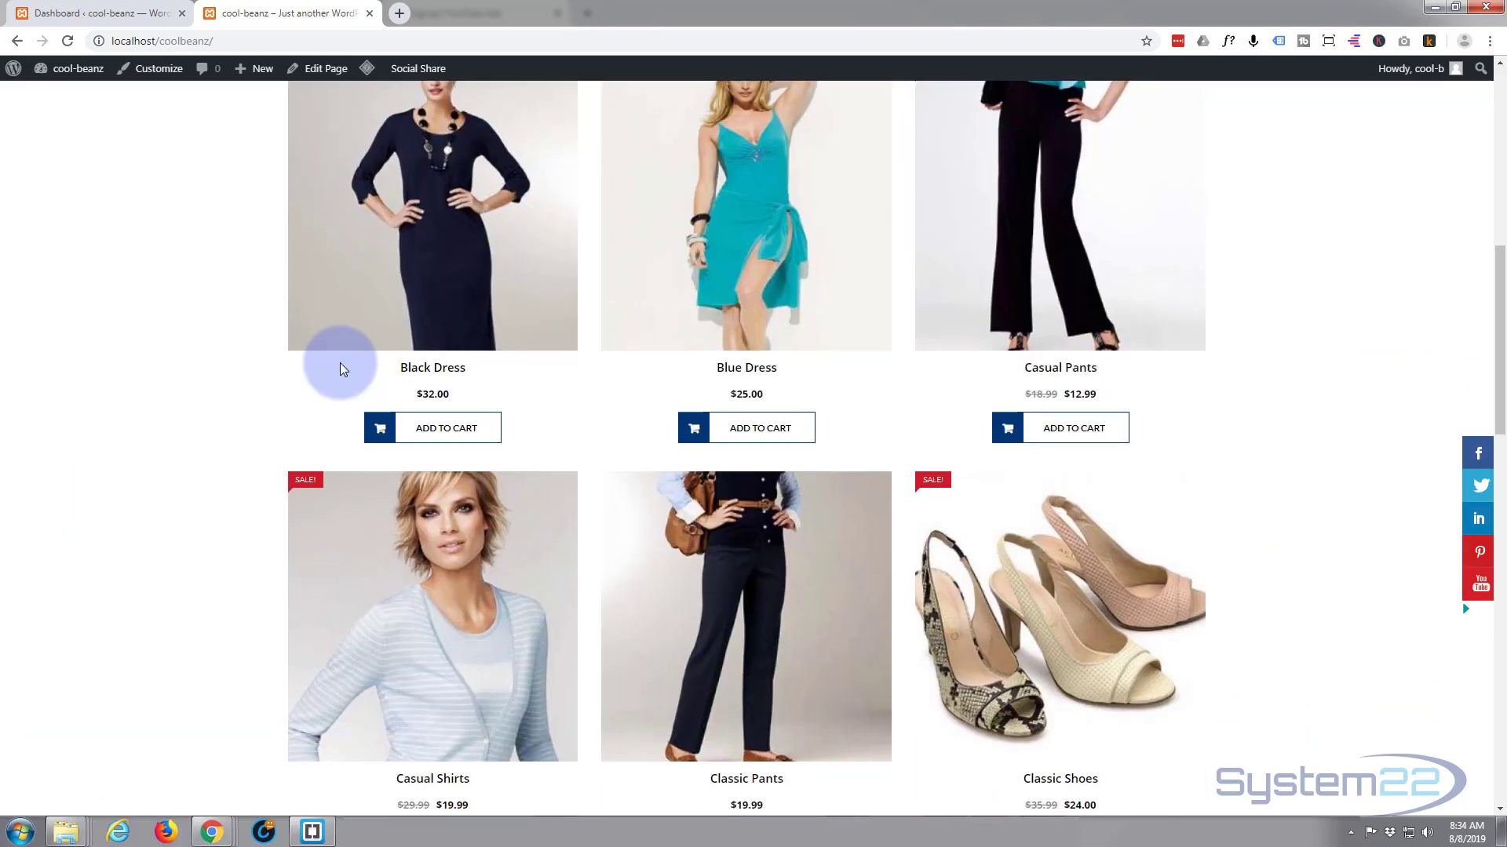
pyautogui.scroll(-15, 340, 365)
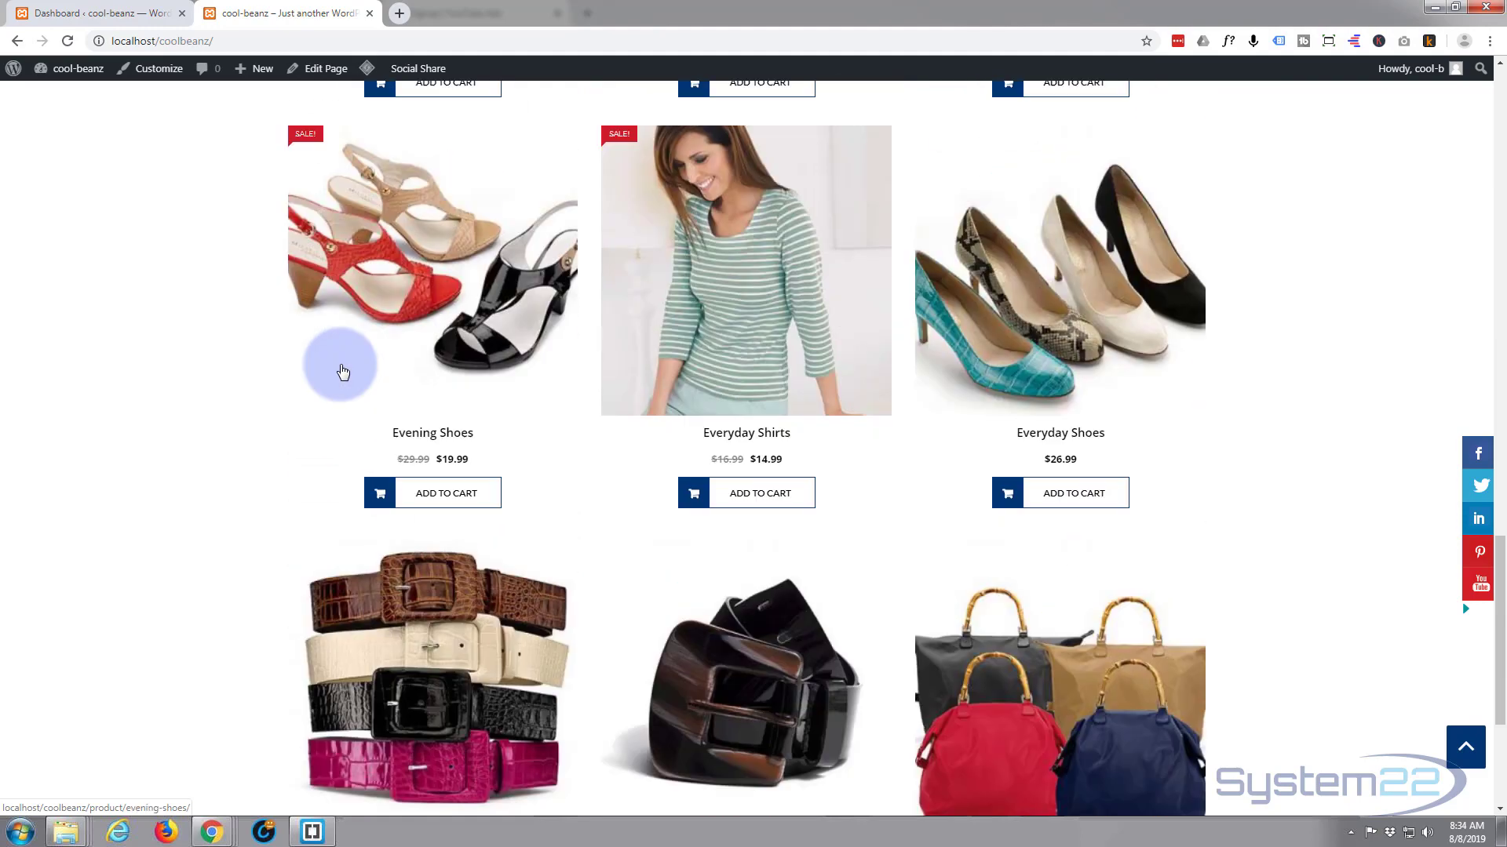
pyautogui.scroll(8, 343, 372)
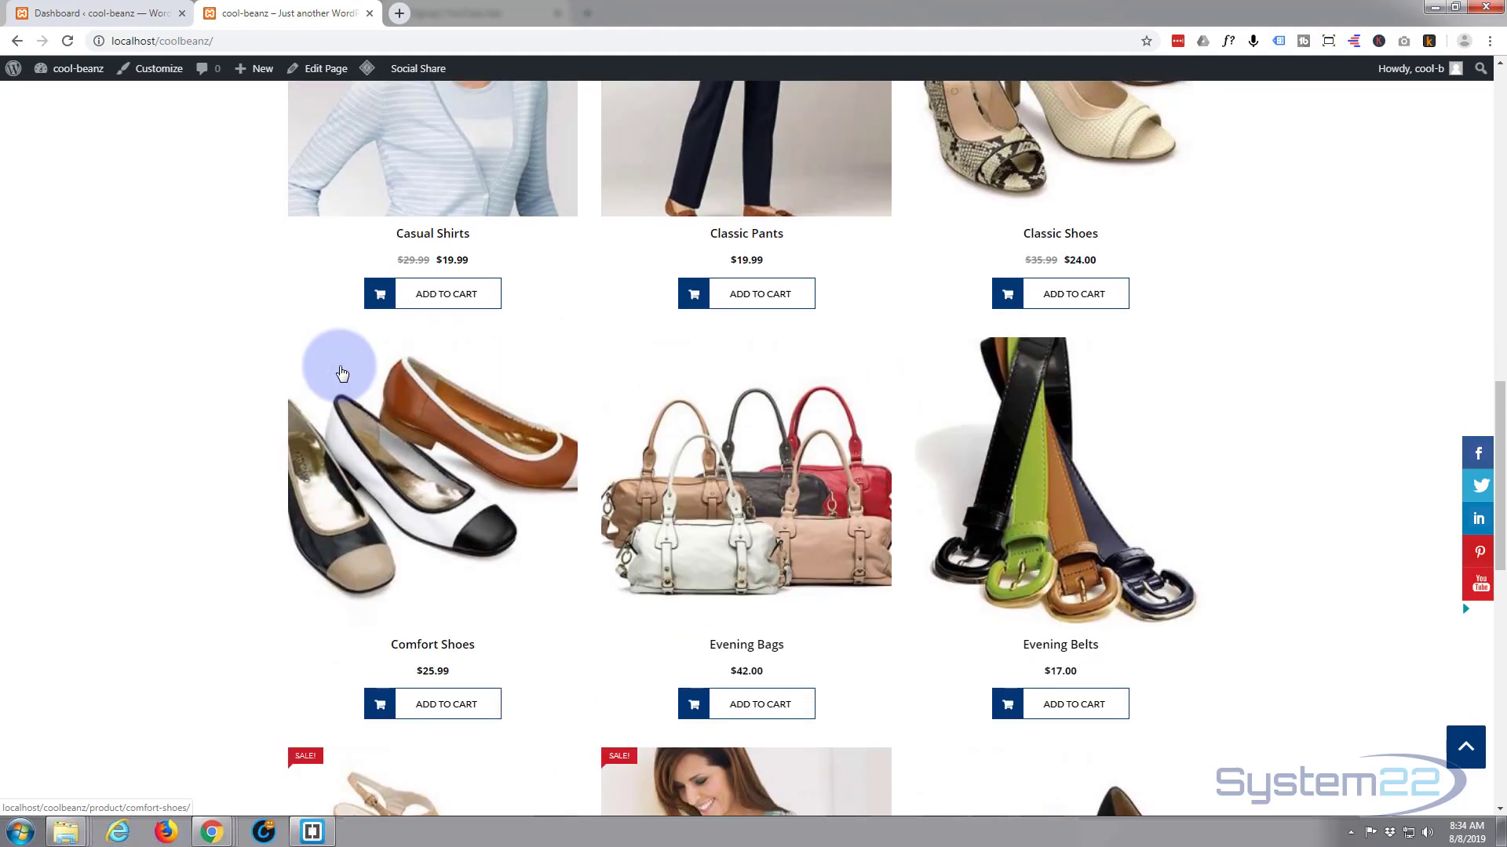
pyautogui.scroll(12, 342, 373)
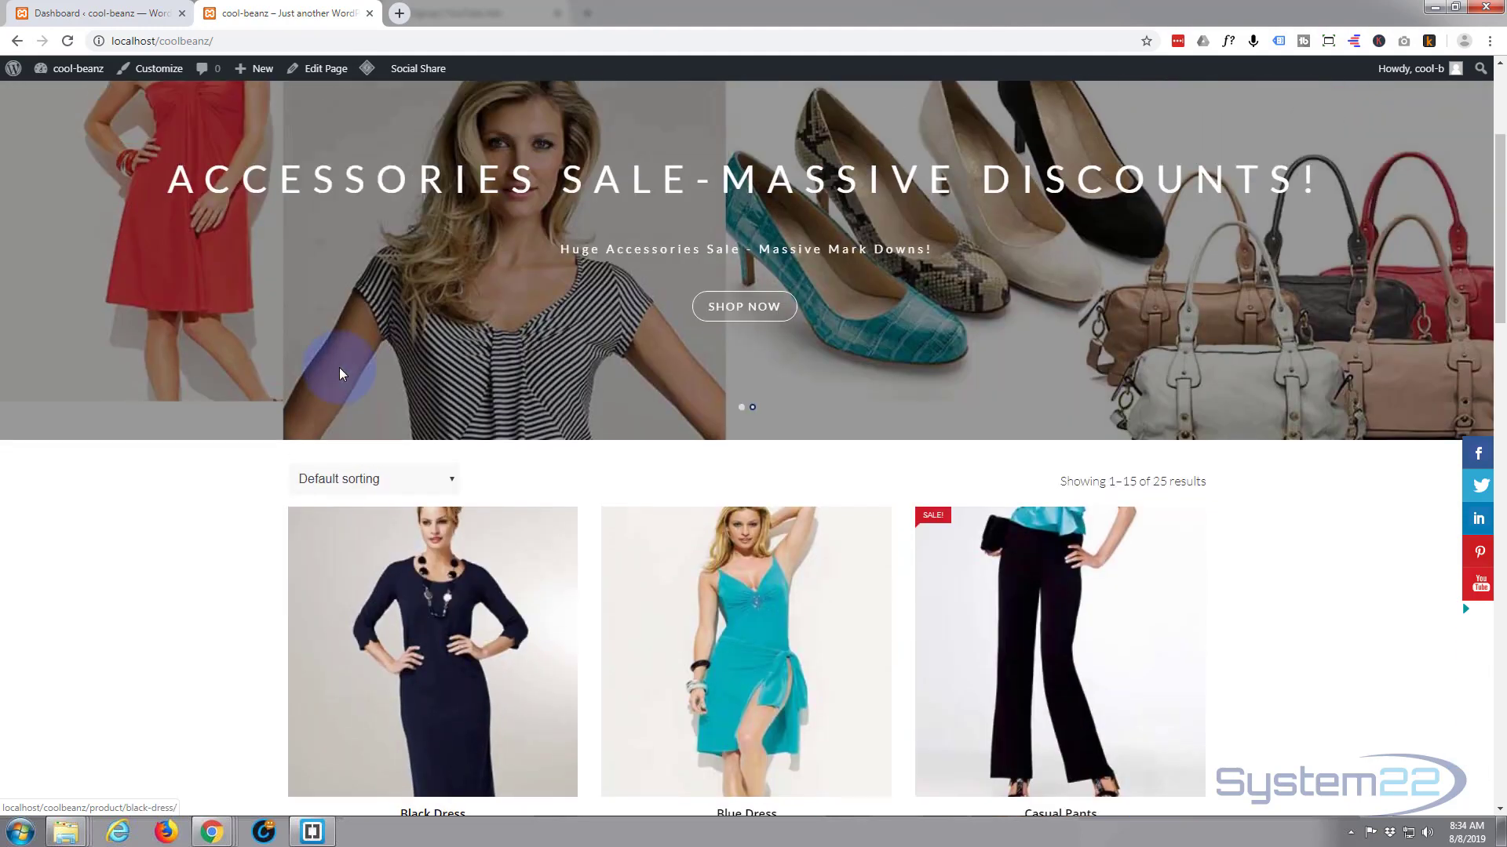
pyautogui.scroll(3, 340, 372)
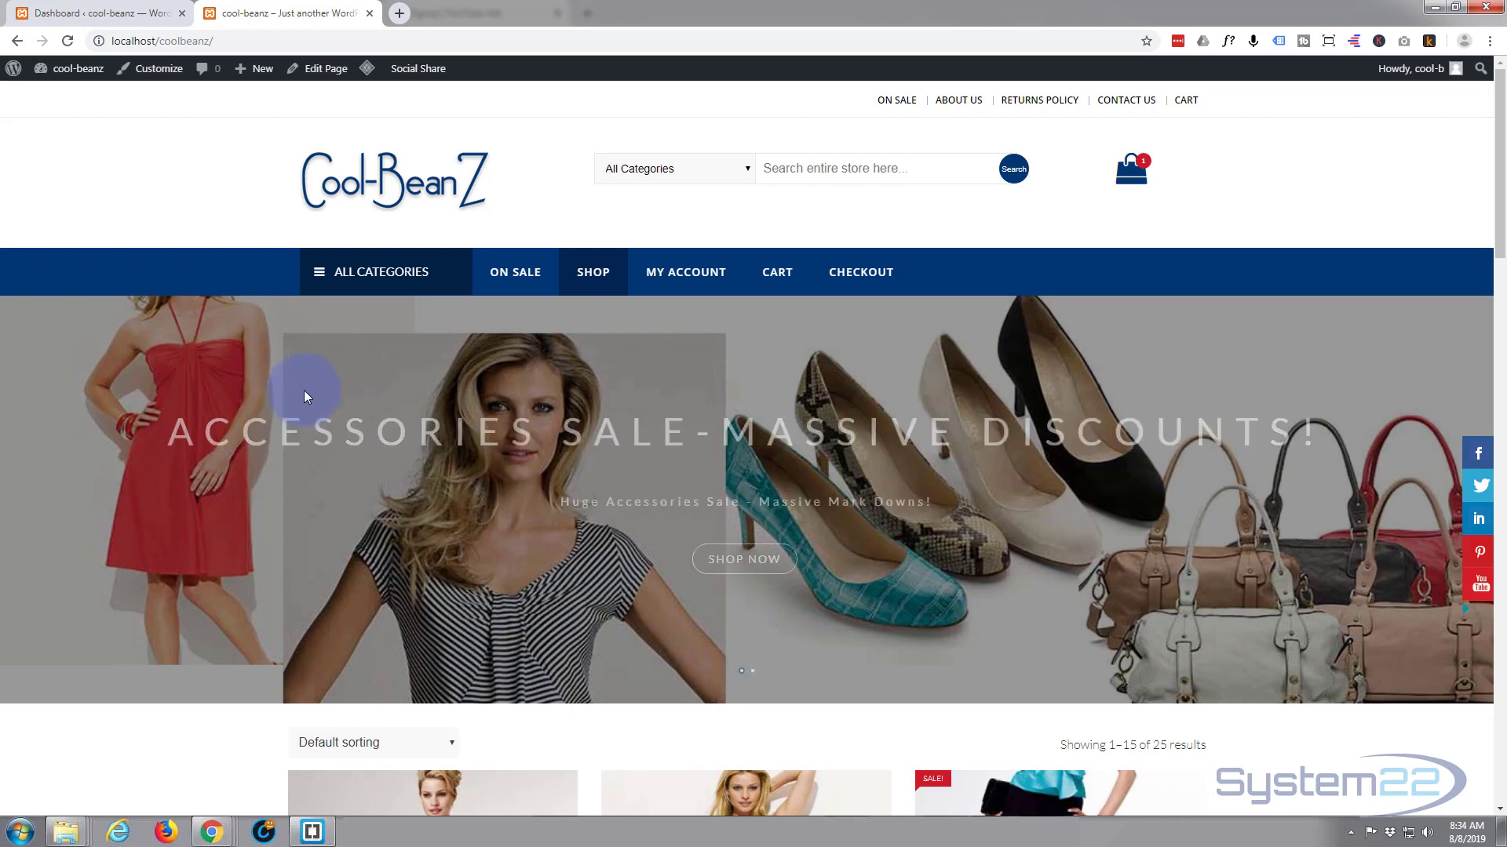
pyautogui.scroll(-2, 304, 390)
pyautogui.scroll(-5, 304, 392)
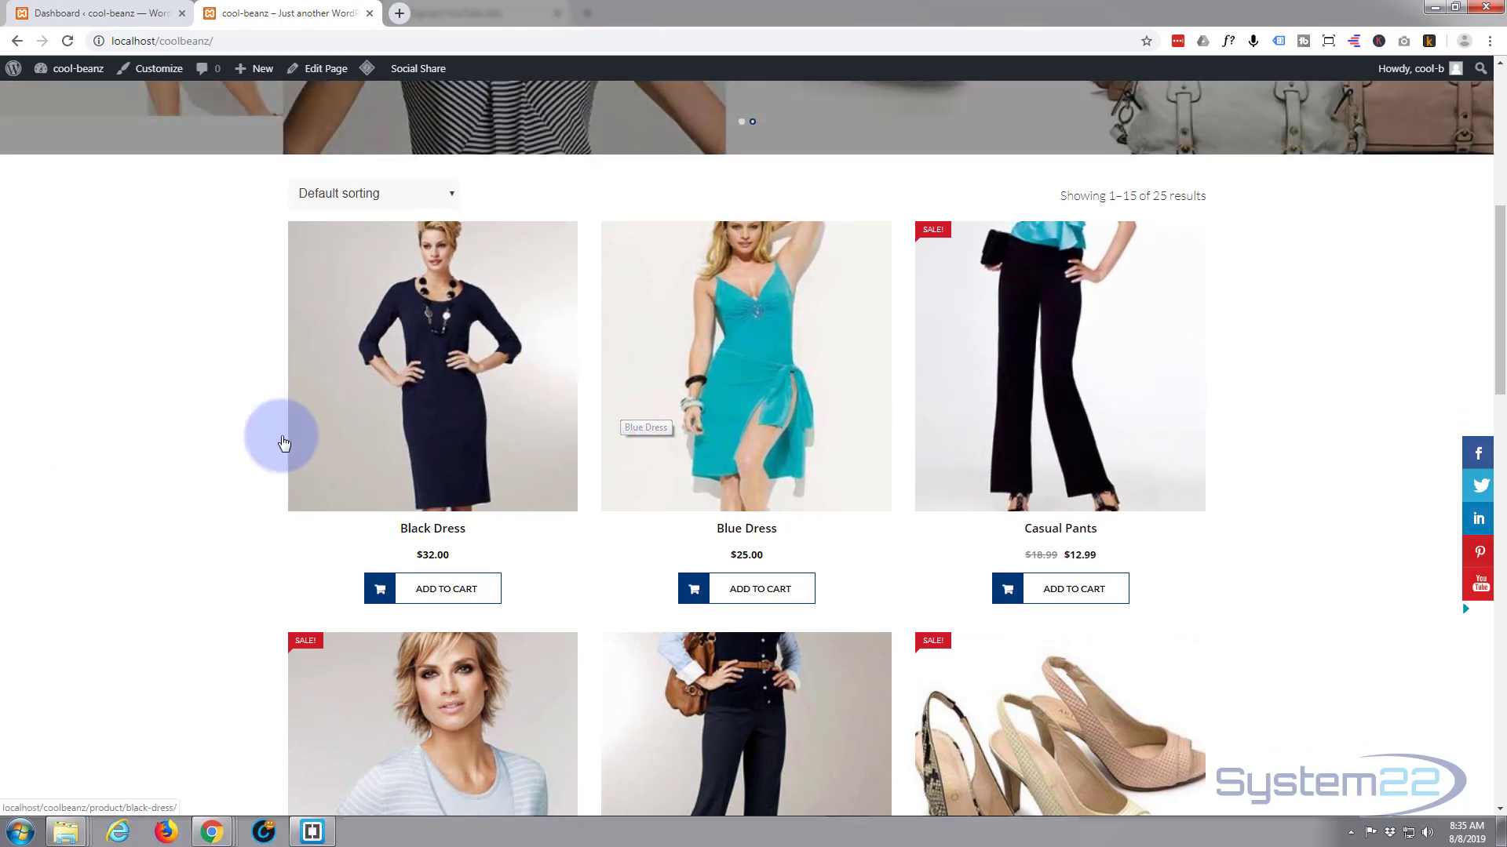
pyautogui.scroll(5, 163, 469)
pyautogui.scroll(3, 163, 470)
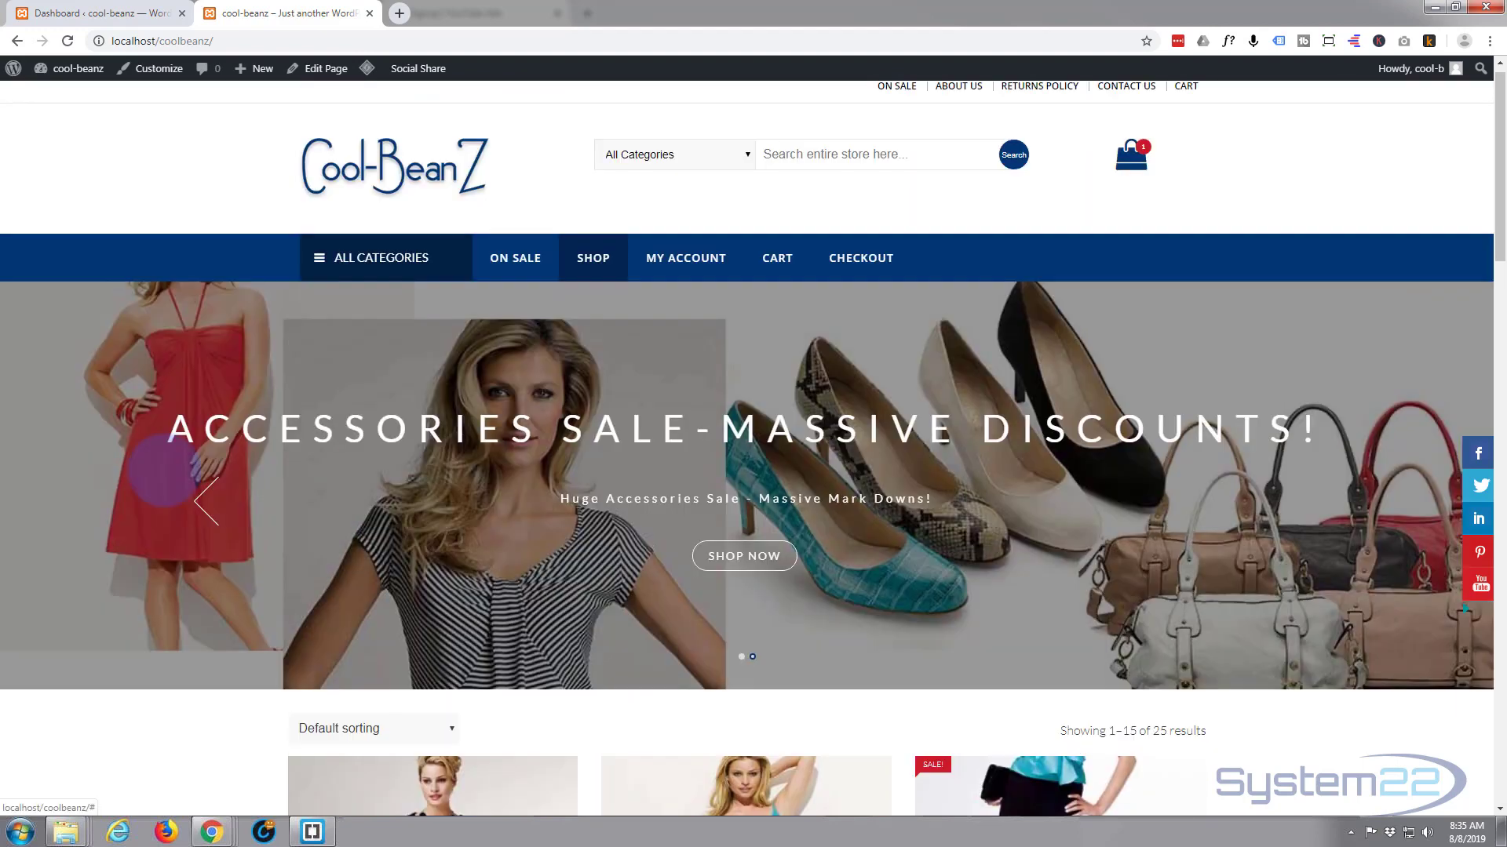
pyautogui.click(369, 276)
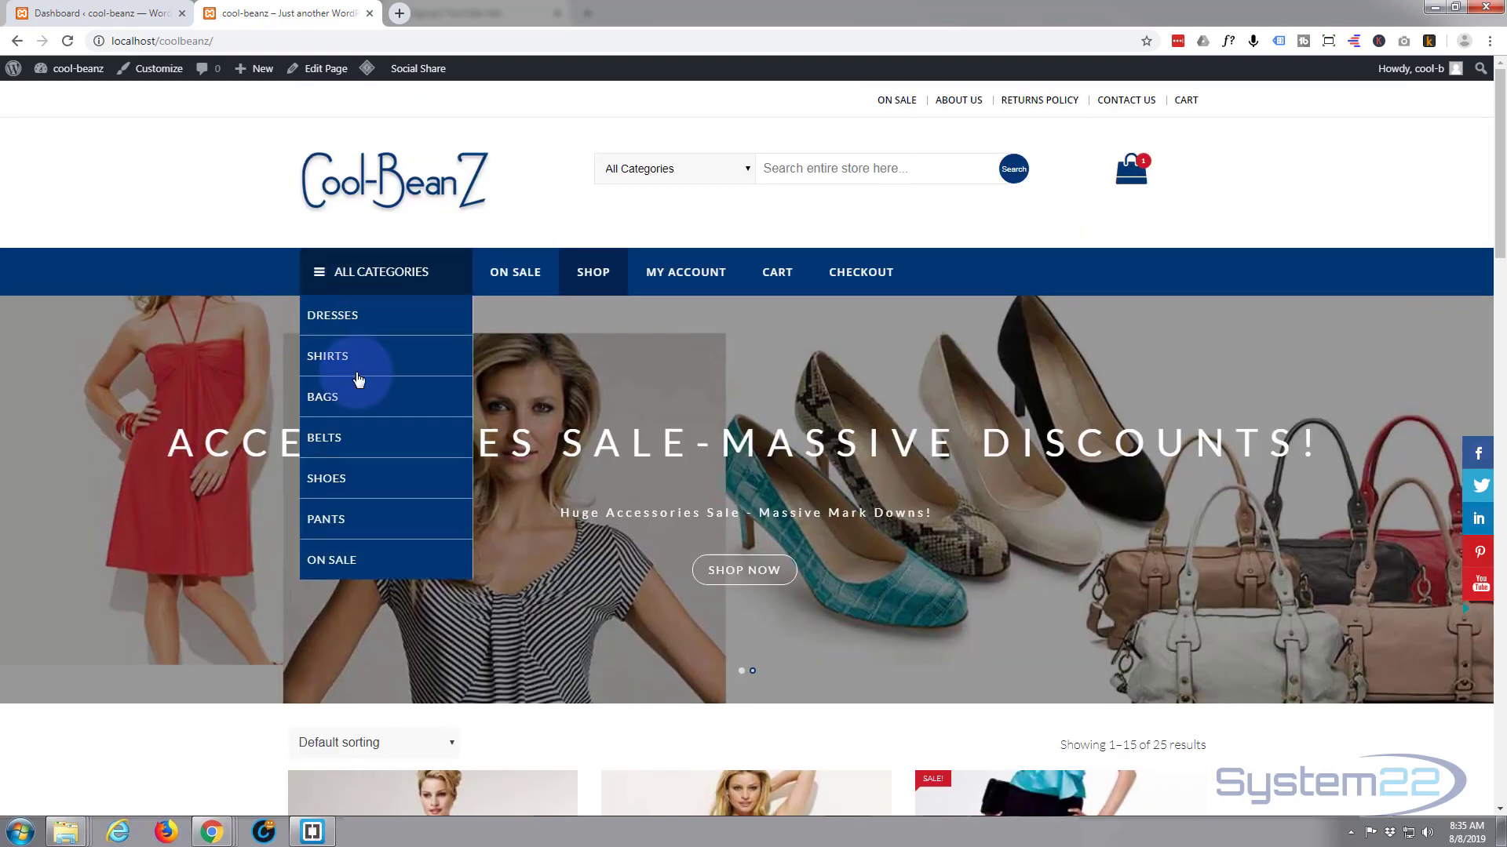
pyautogui.click(346, 399)
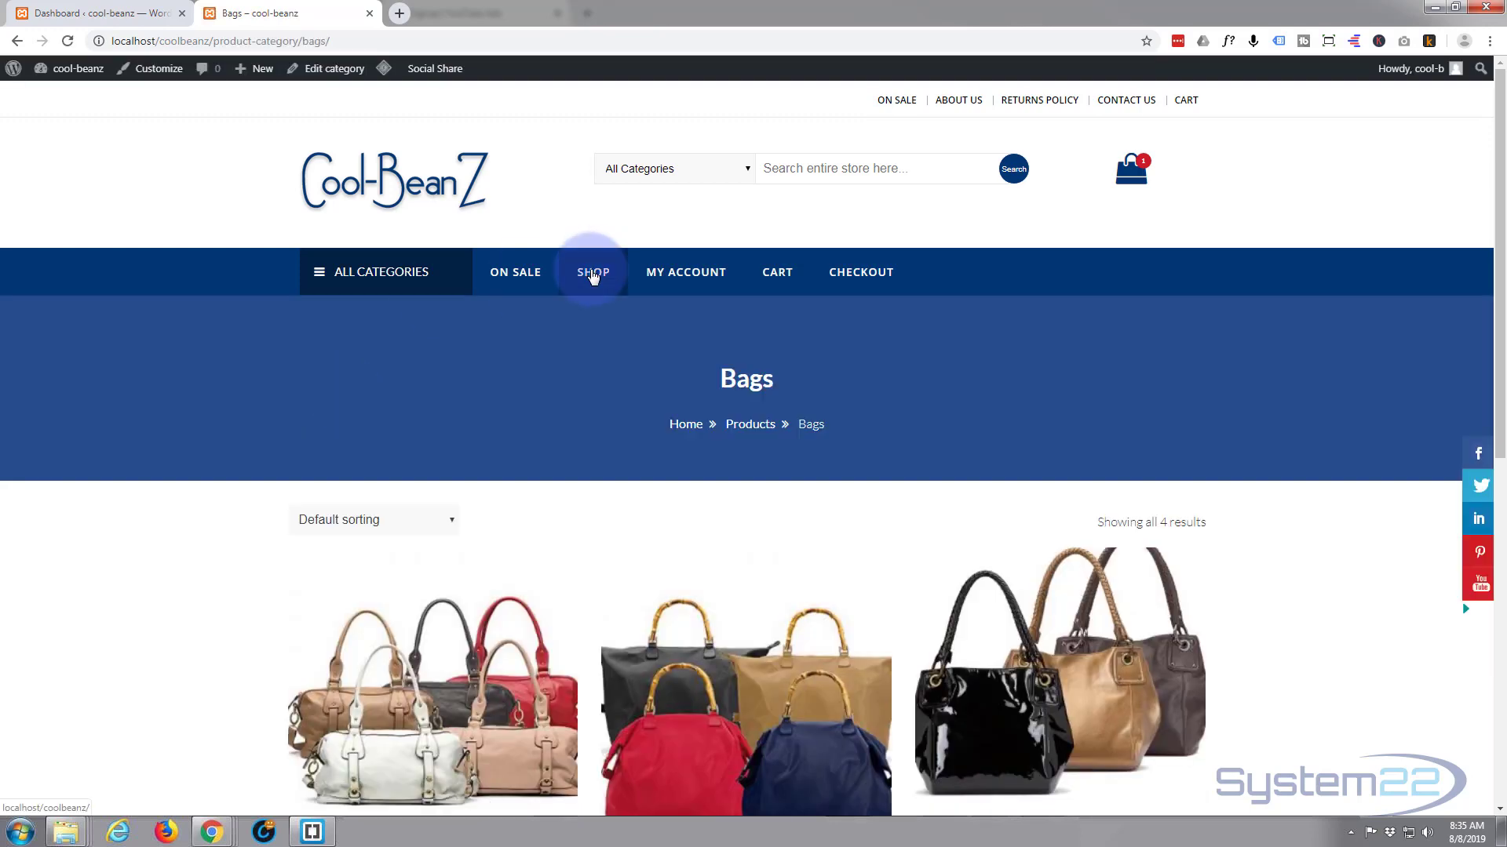
# Switch to the Shirts category page and scroll through it
pyautogui.click(431, 286)
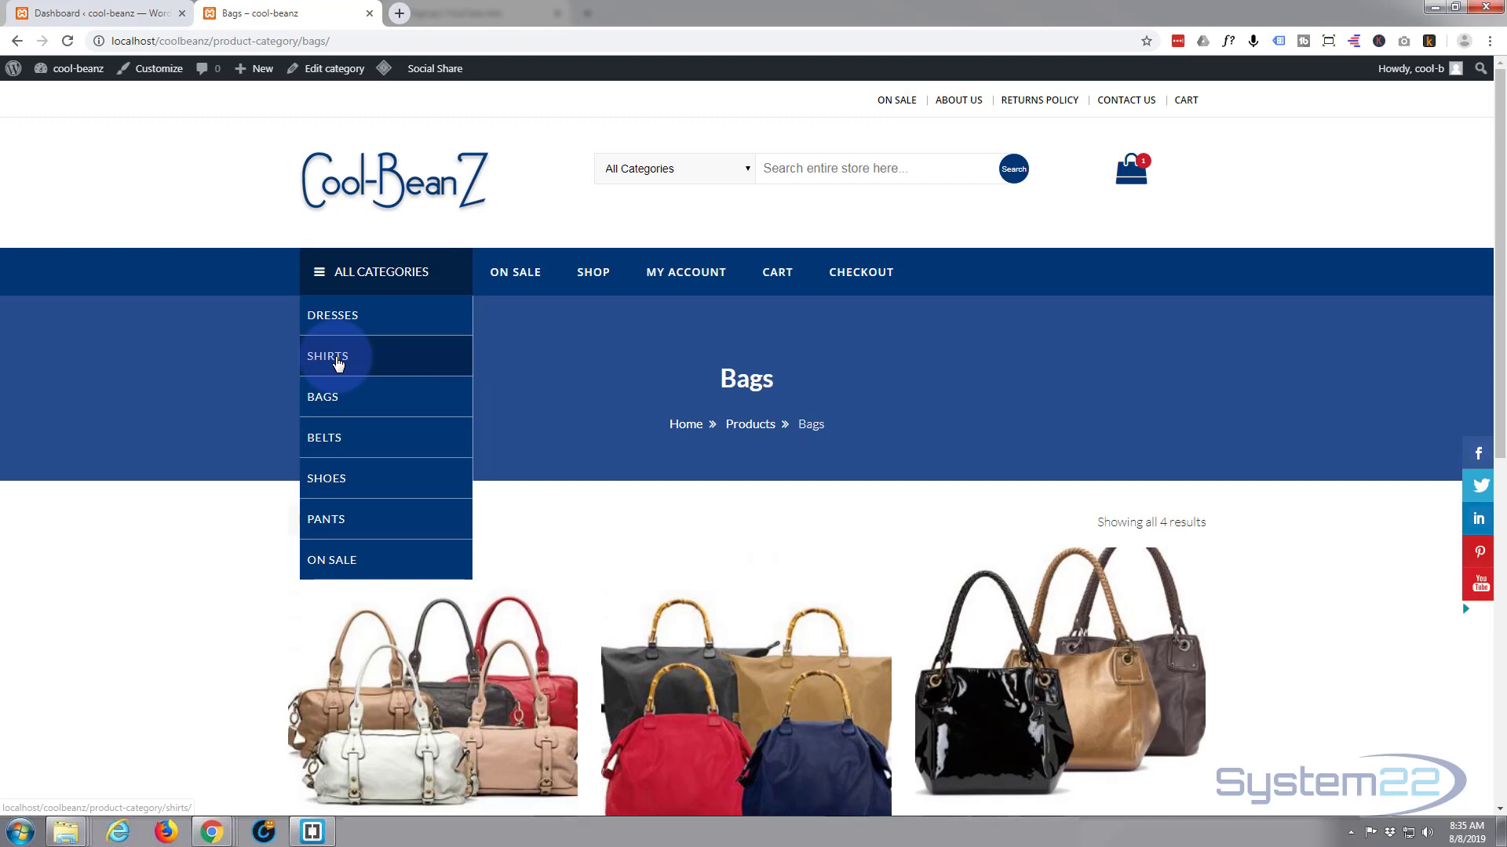
pyautogui.click(338, 361)
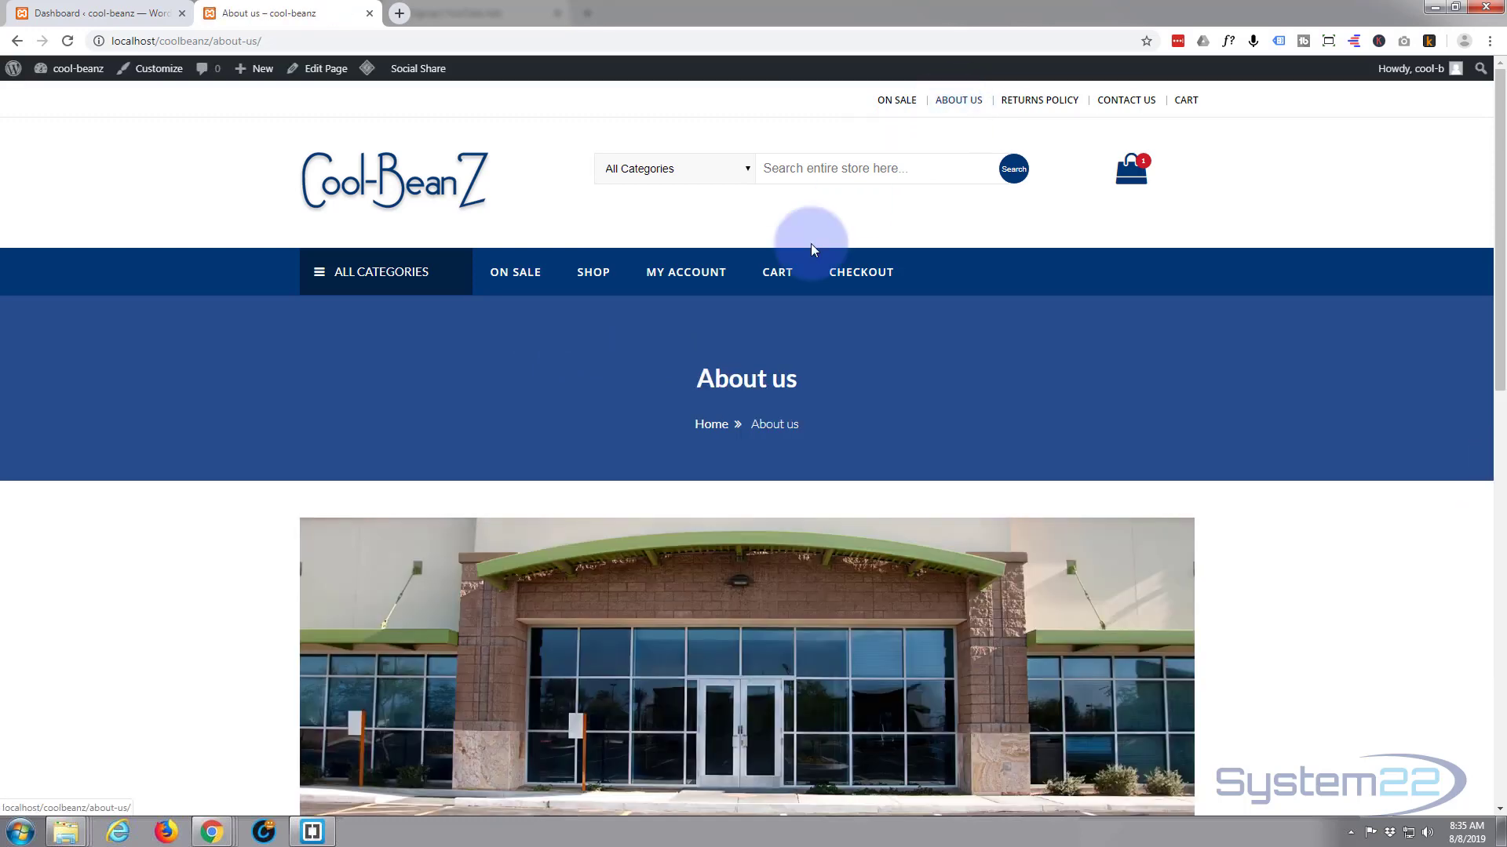
pyautogui.scroll(-6, 723, 329)
pyautogui.scroll(-5, 723, 335)
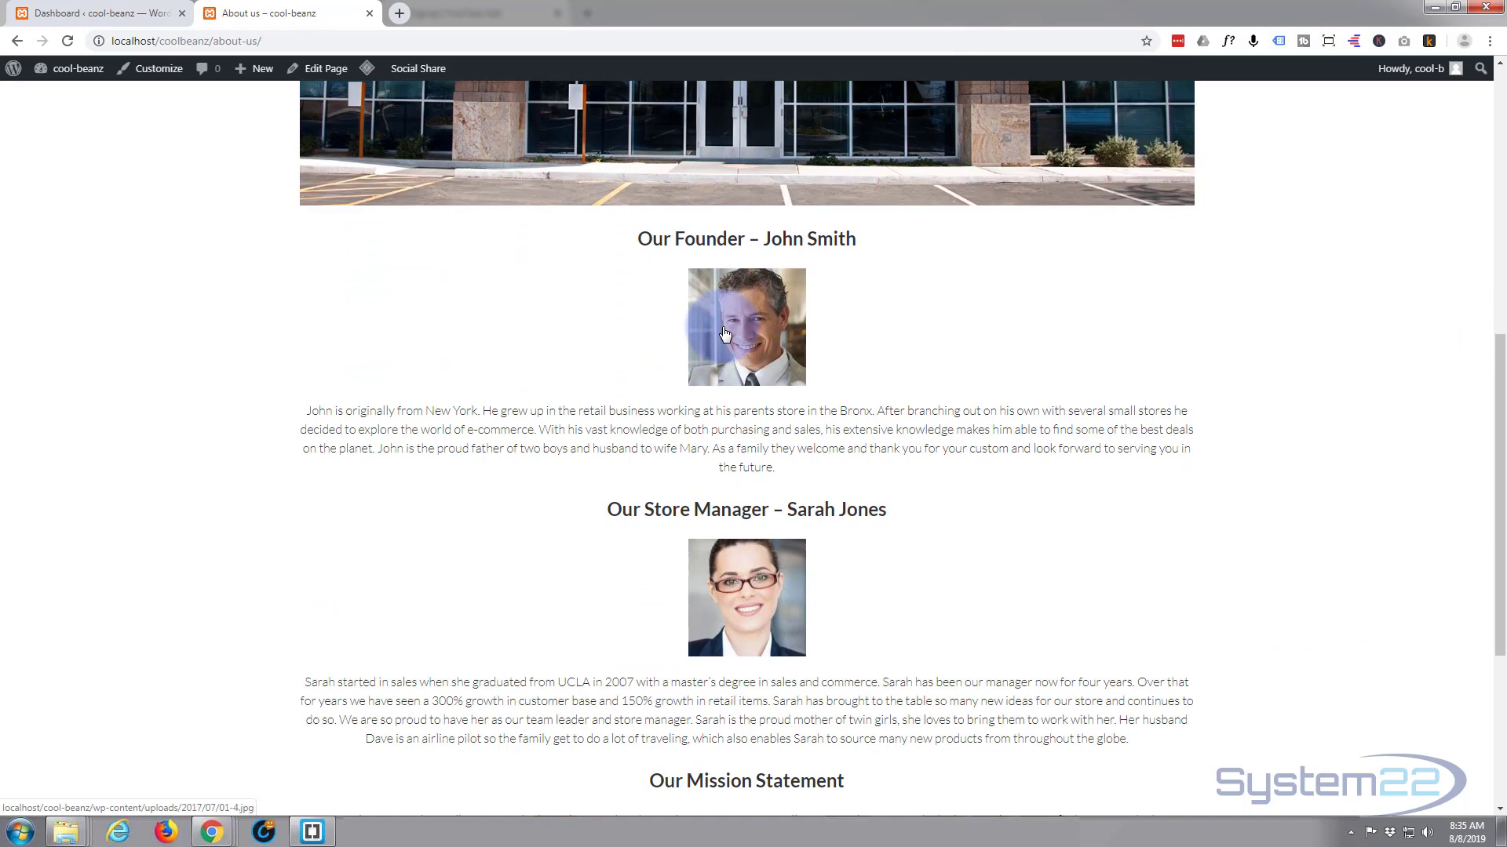
pyautogui.scroll(4, 723, 335)
pyautogui.scroll(8, 724, 336)
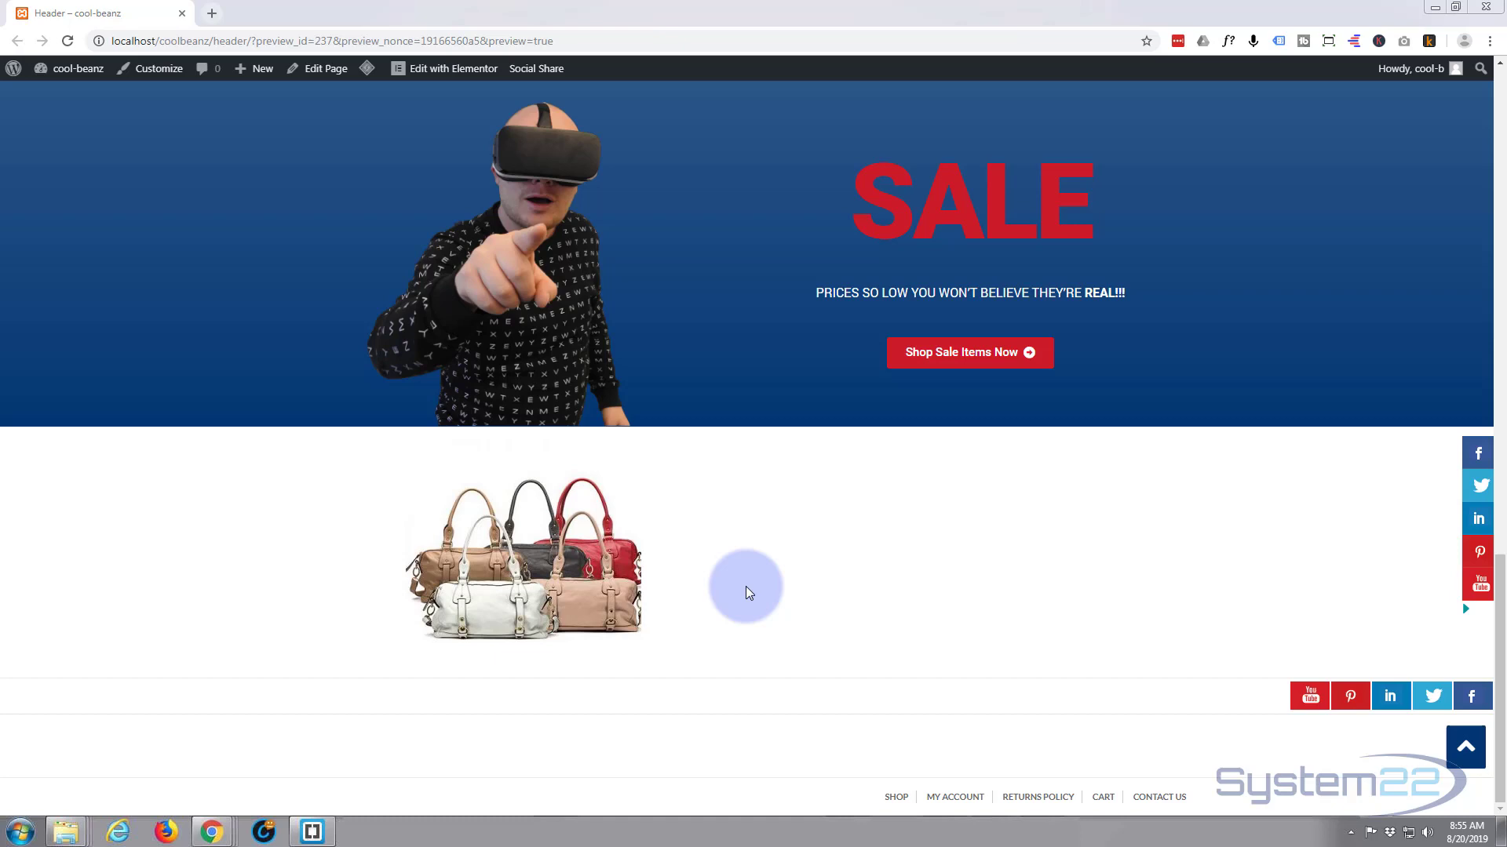
# Open the Header page in Elementor and move the Image Carousel into the bottom section's right column
pyautogui.click(438, 74)
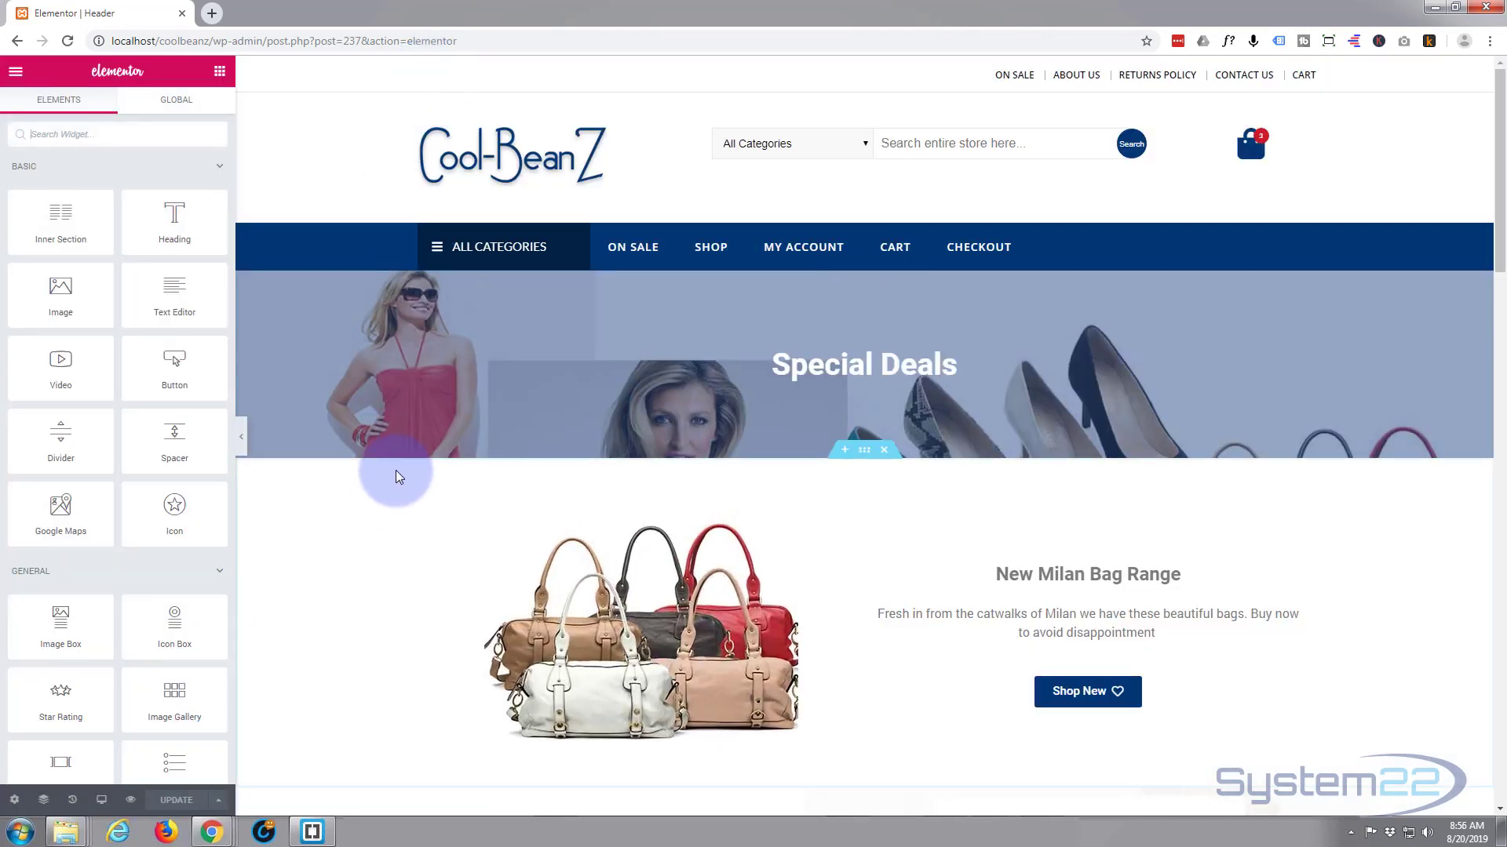
pyautogui.scroll(-8, 399, 468)
pyautogui.scroll(-14, 399, 468)
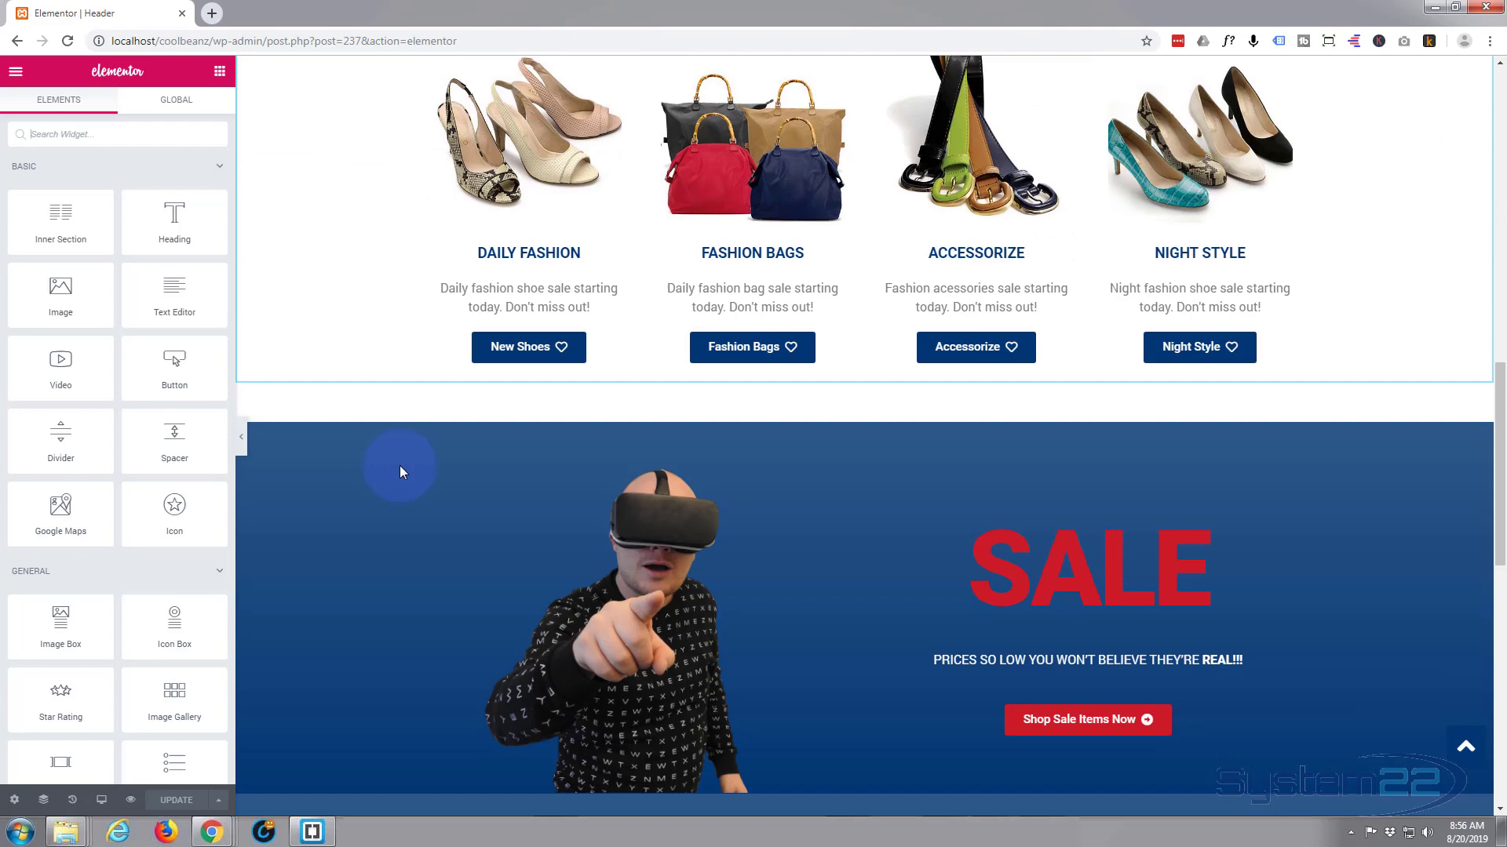
pyautogui.scroll(-2, 399, 465)
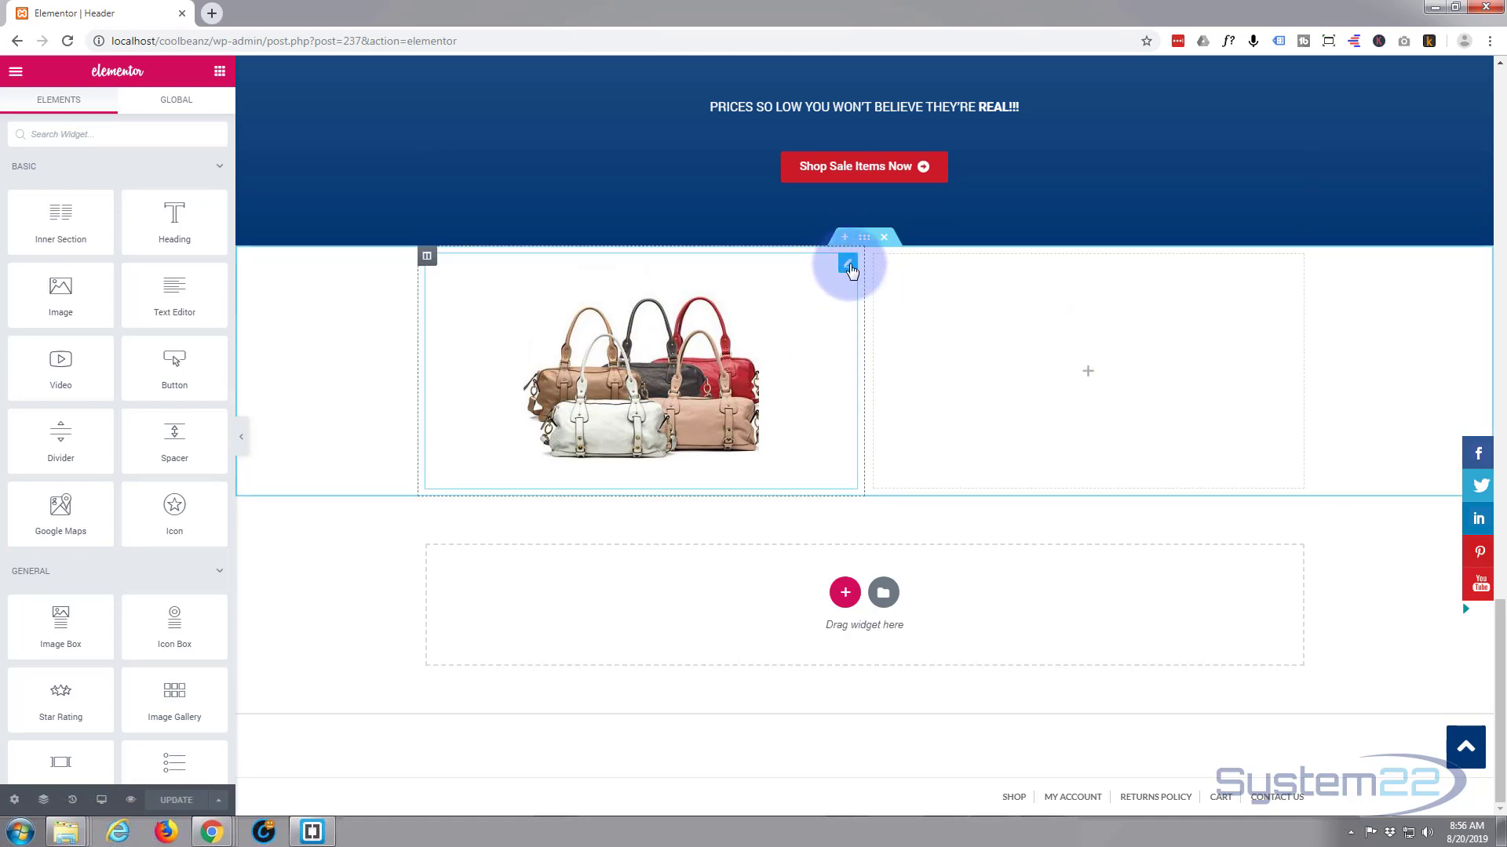
pyautogui.moveTo(847, 271); pyautogui.dragTo(1110, 473)
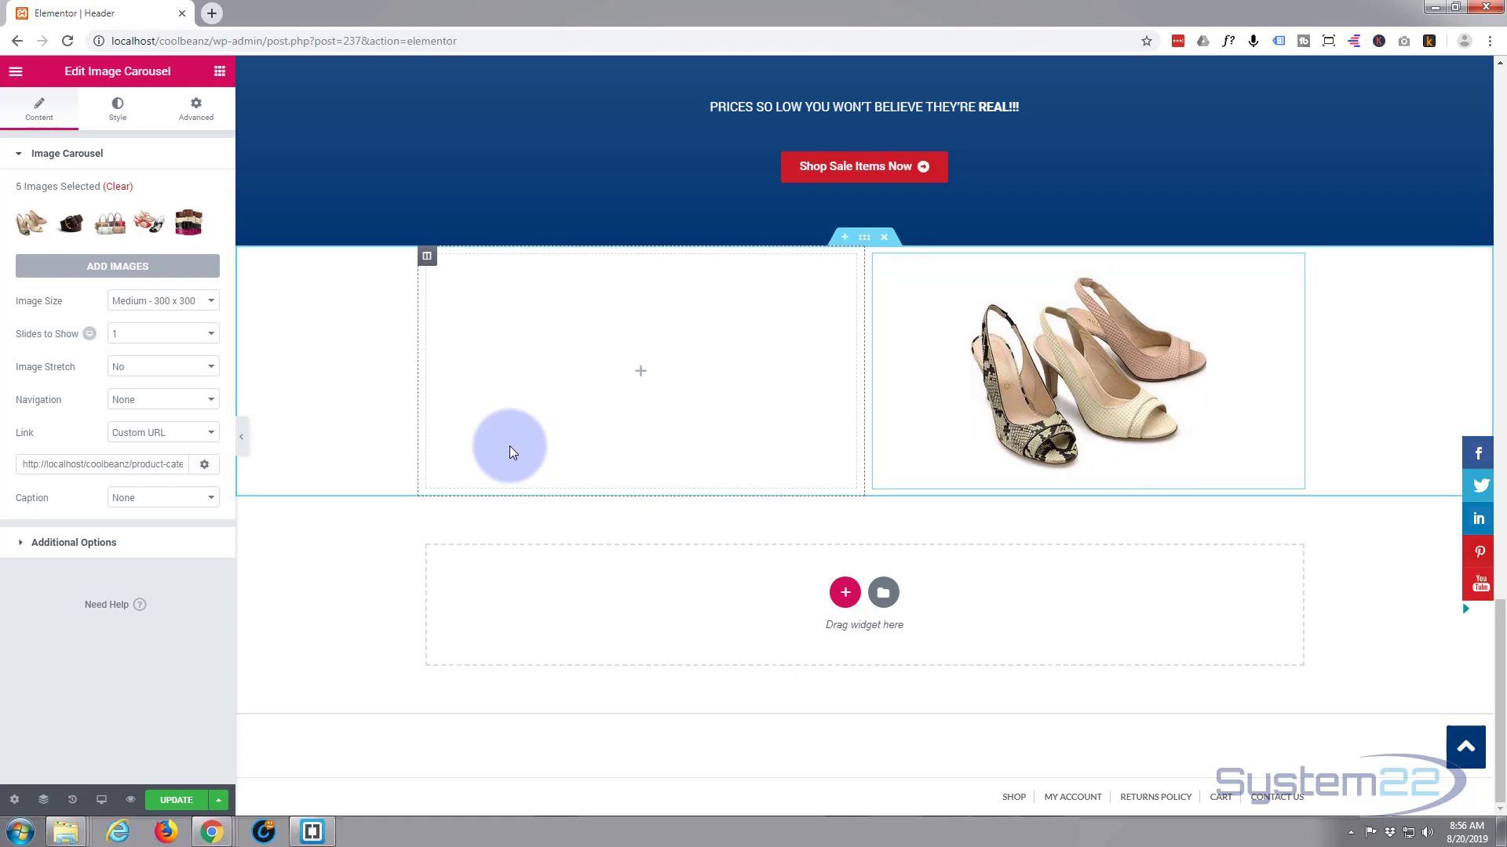
# Drag a Star Rating widget from the widget panel into the empty left column
pyautogui.click(220, 73)
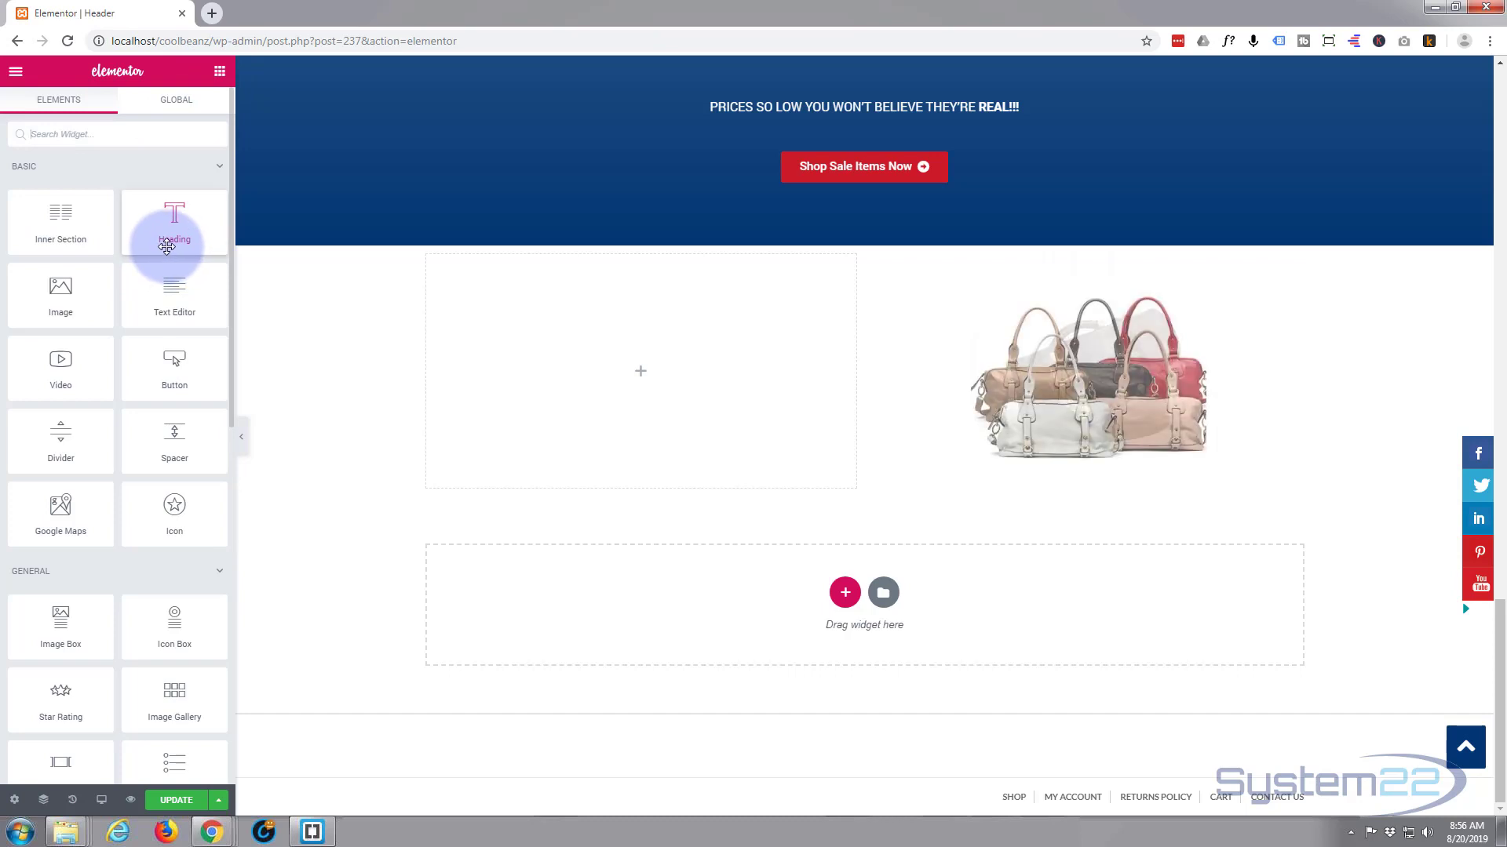
pyautogui.scroll(-2, 166, 248)
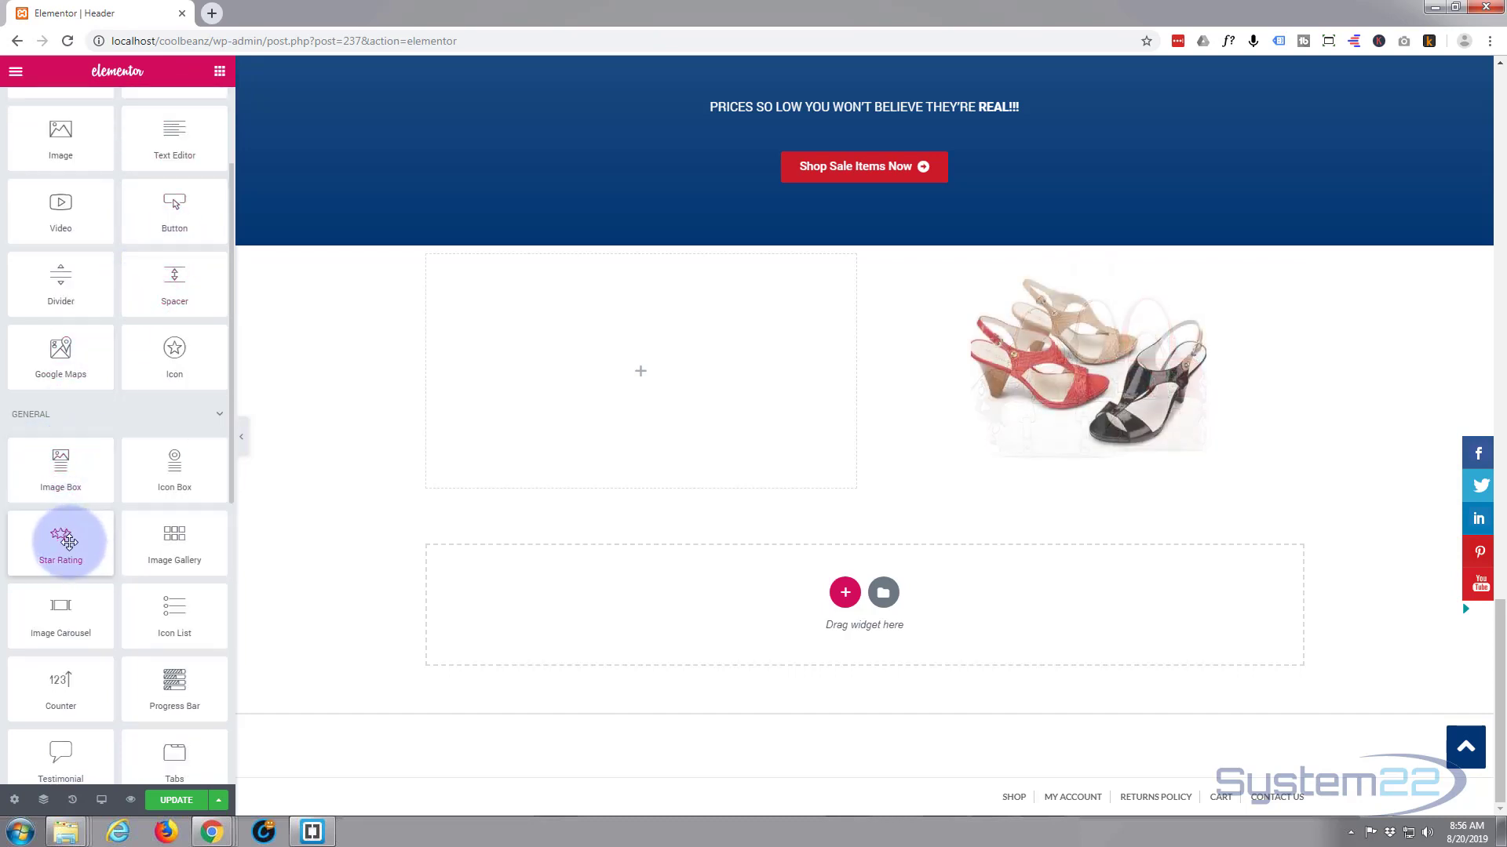
pyautogui.moveTo(69, 542); pyautogui.dragTo(677, 333)
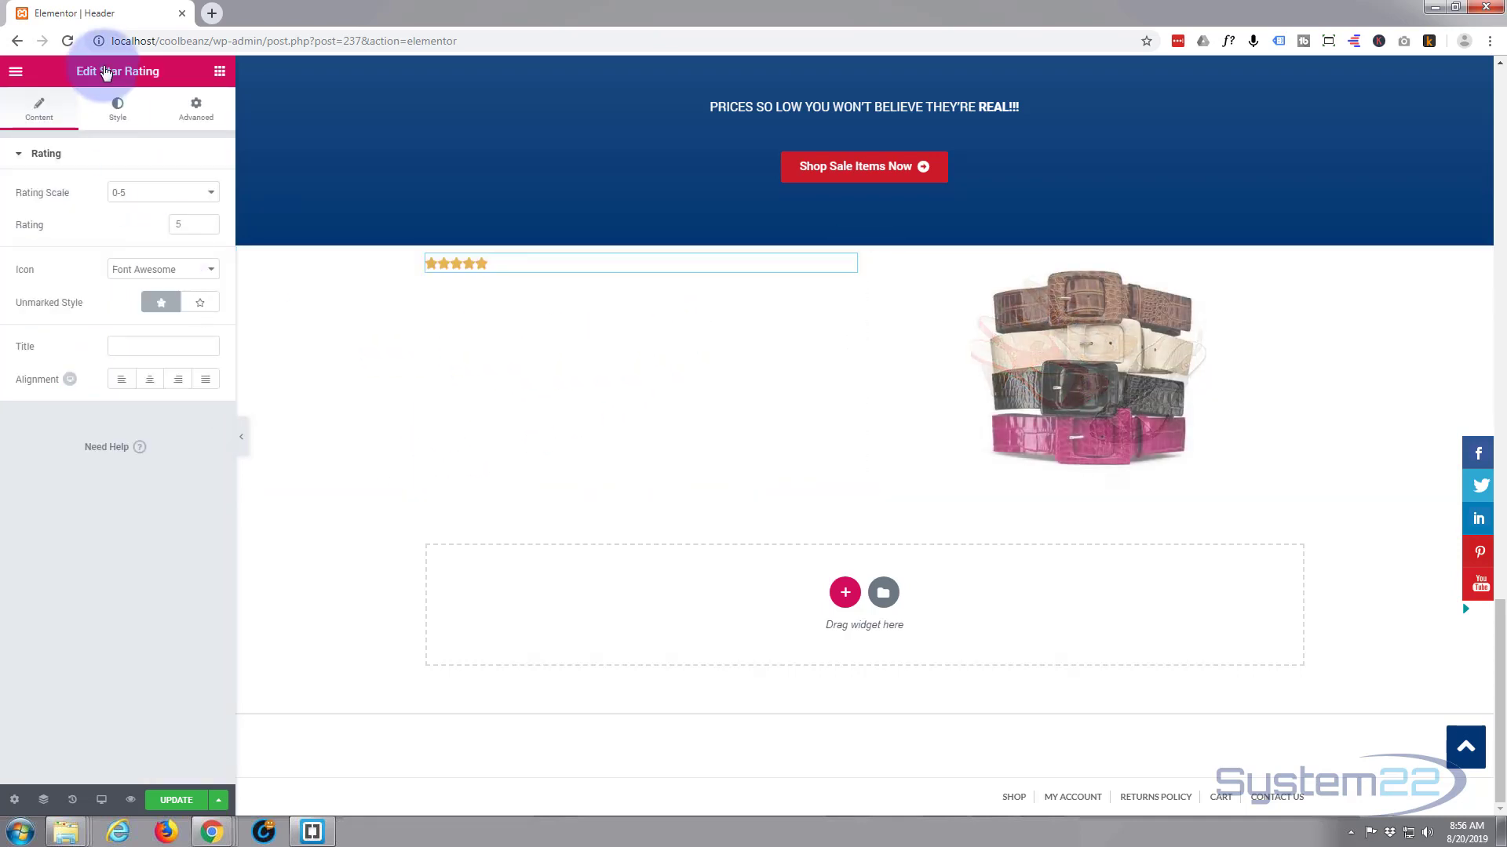
# Keep the star rating at 5 and set its alignment to Center
pyautogui.click(207, 228)
pyautogui.click(206, 228)
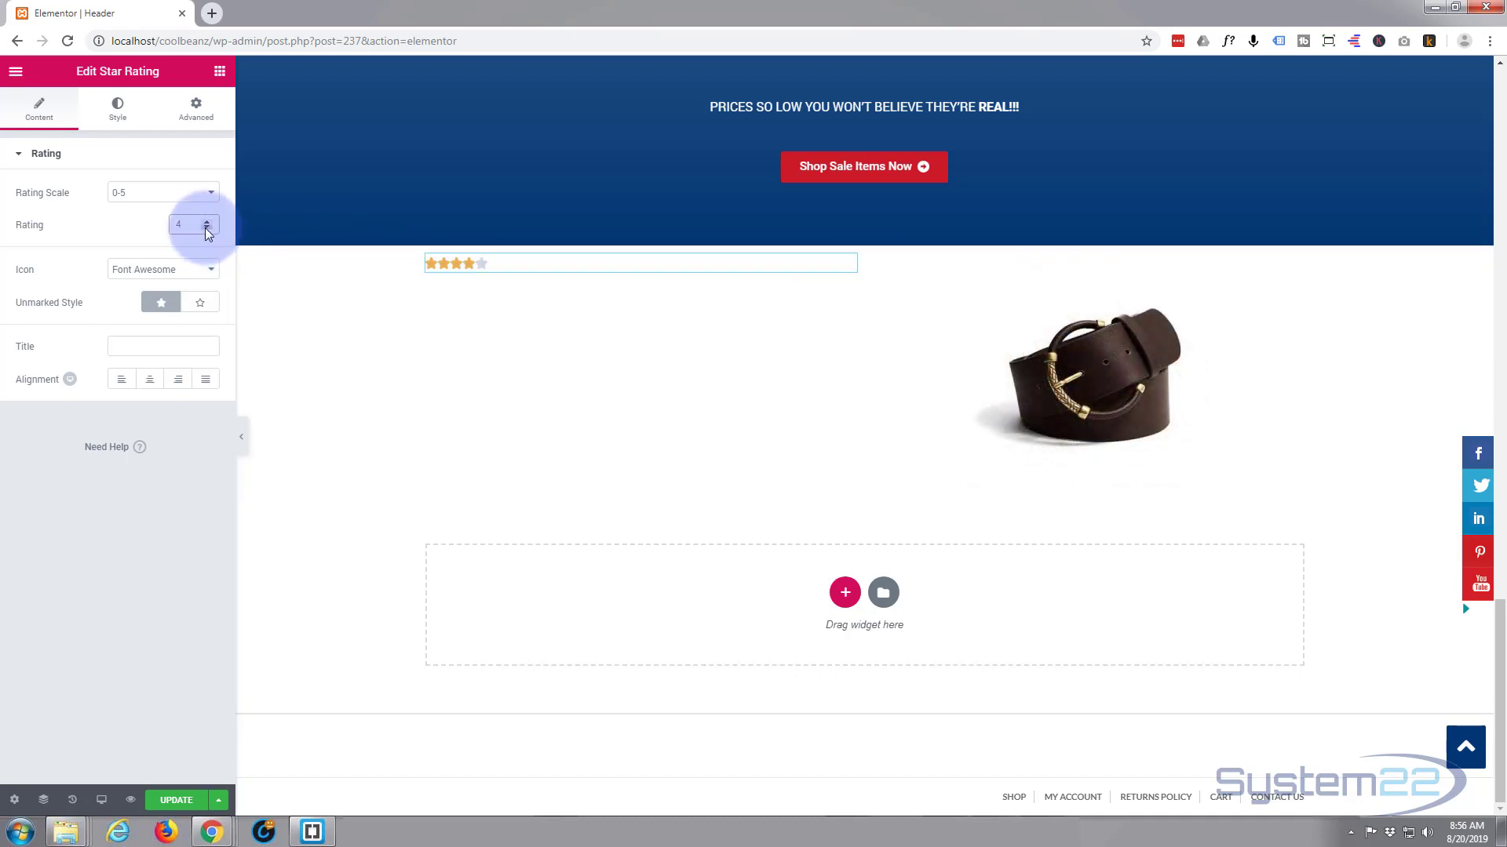
pyautogui.click(206, 227)
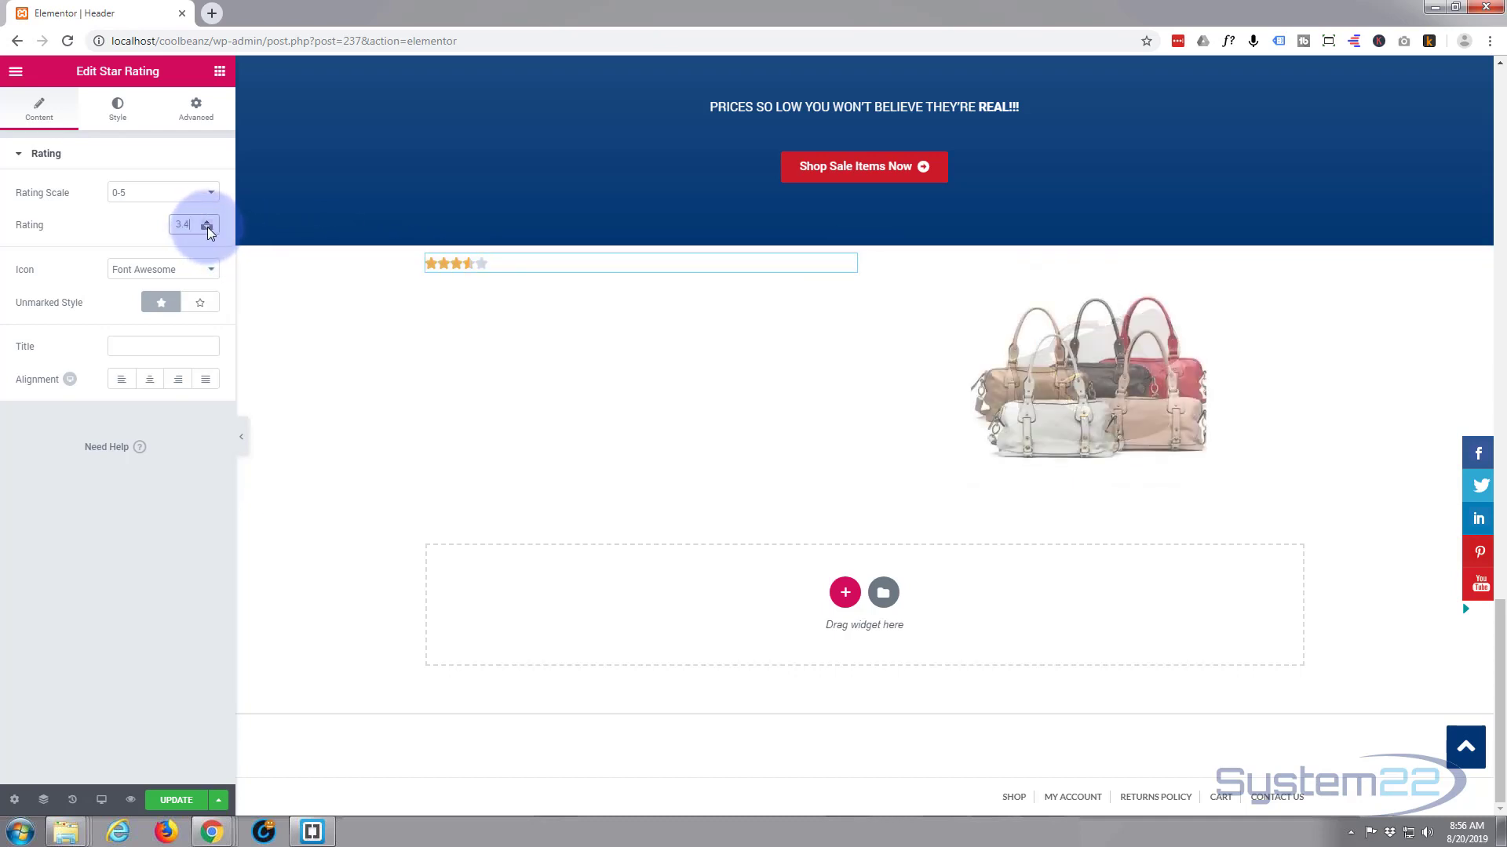
pyautogui.click(206, 227)
pyautogui.click(206, 228)
pyautogui.moveTo(189, 224); pyautogui.dragTo(153, 226)
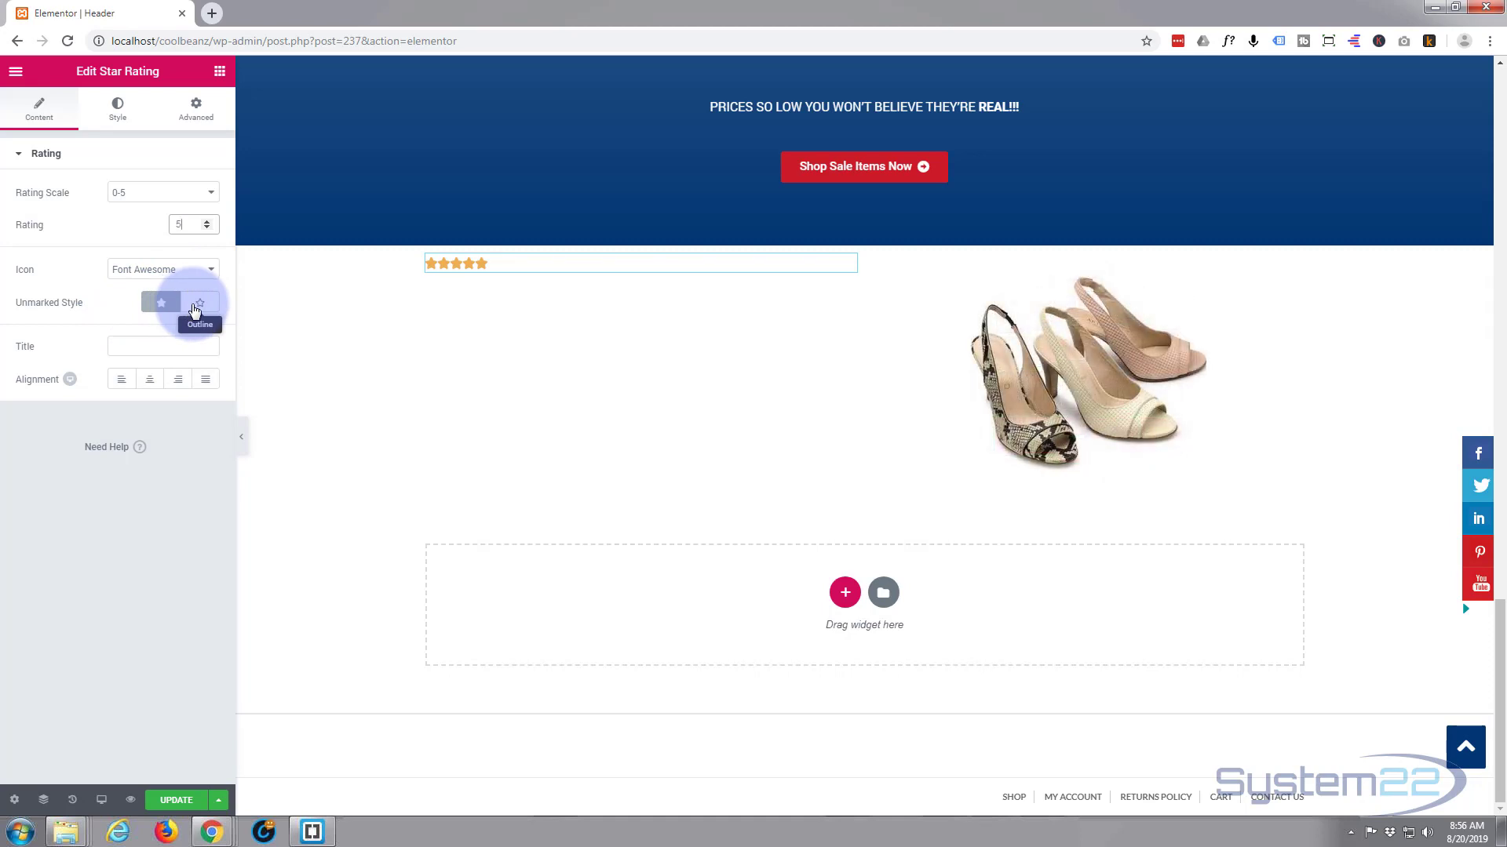
pyautogui.click(150, 384)
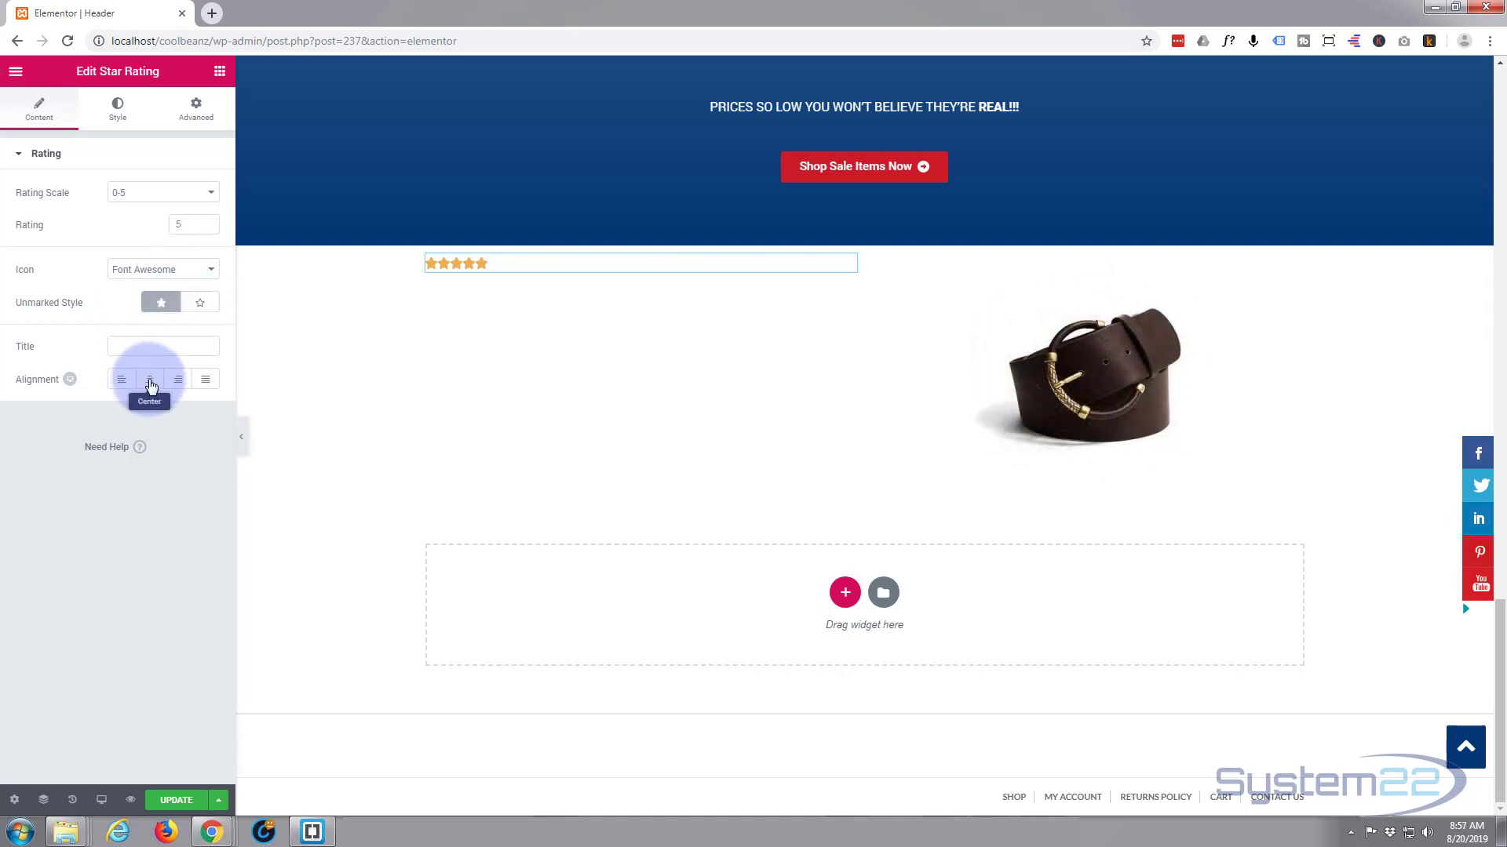
pyautogui.click(124, 343)
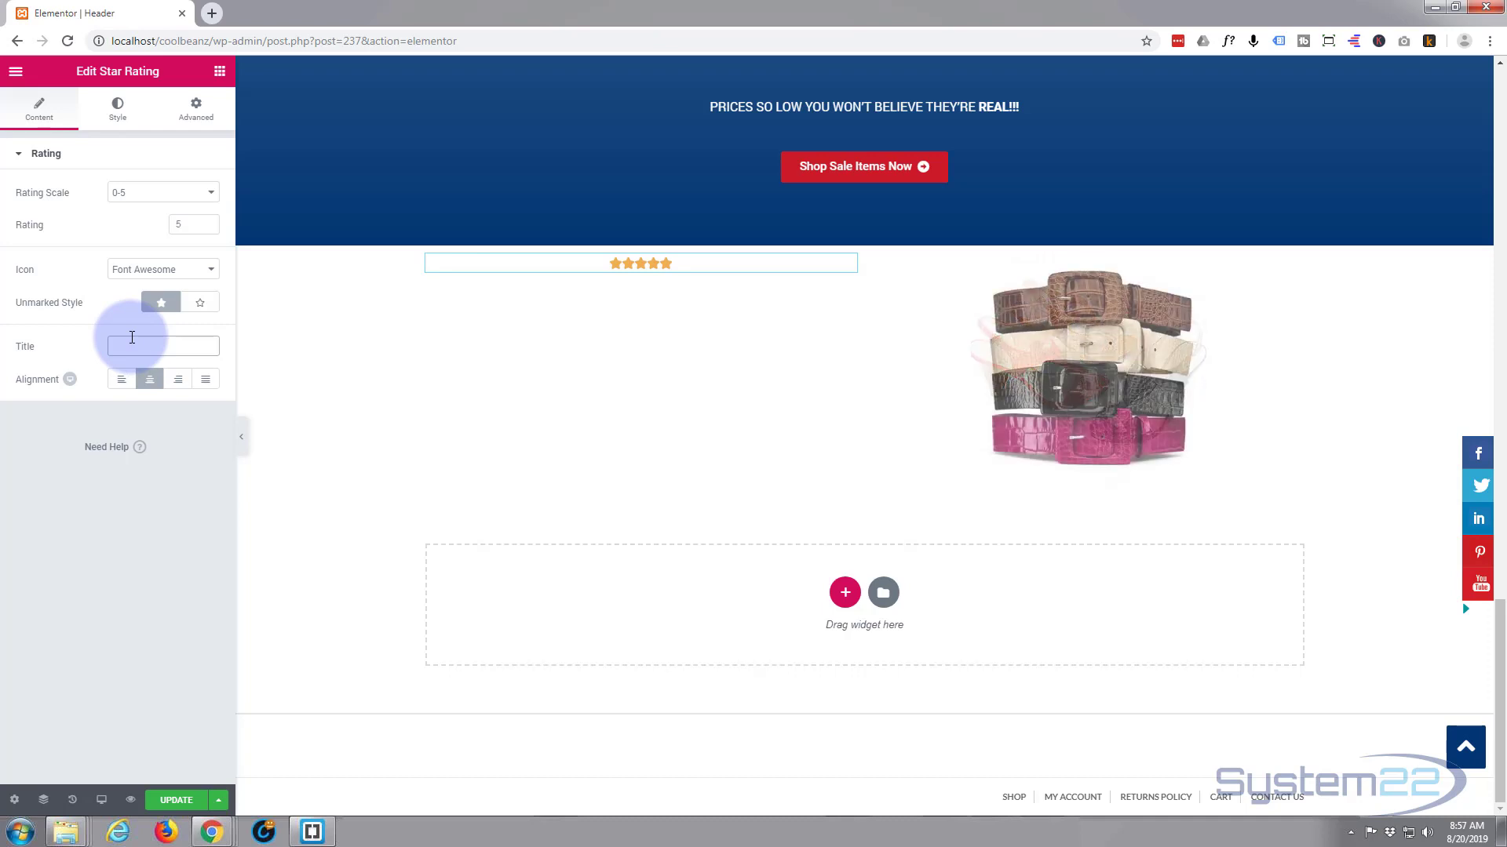
# Enter 'Top Rated Items' as the star rating's title
pyautogui.write('Top R')
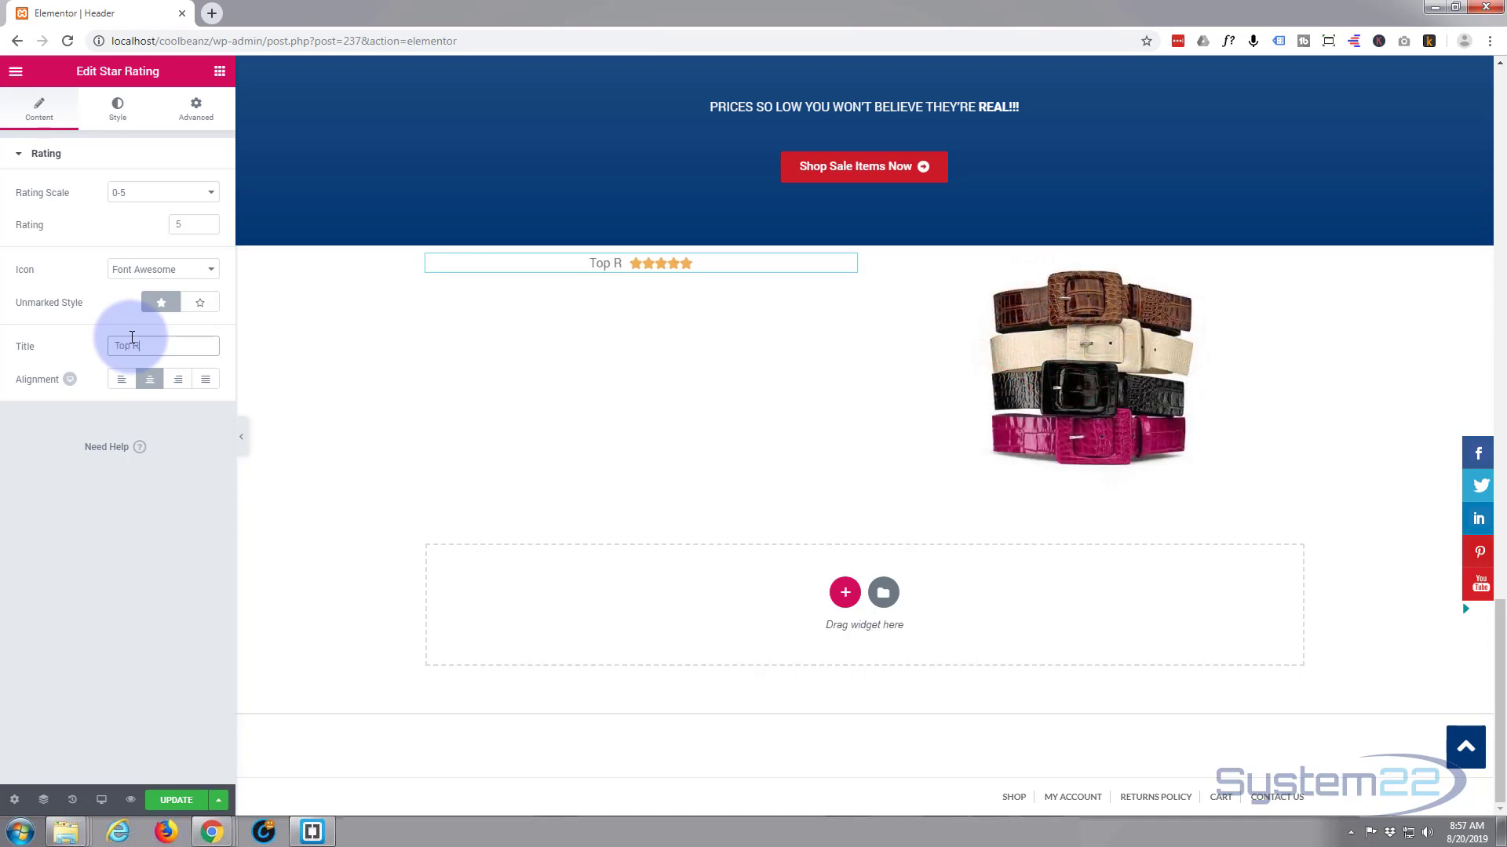
pyautogui.write('ated I')
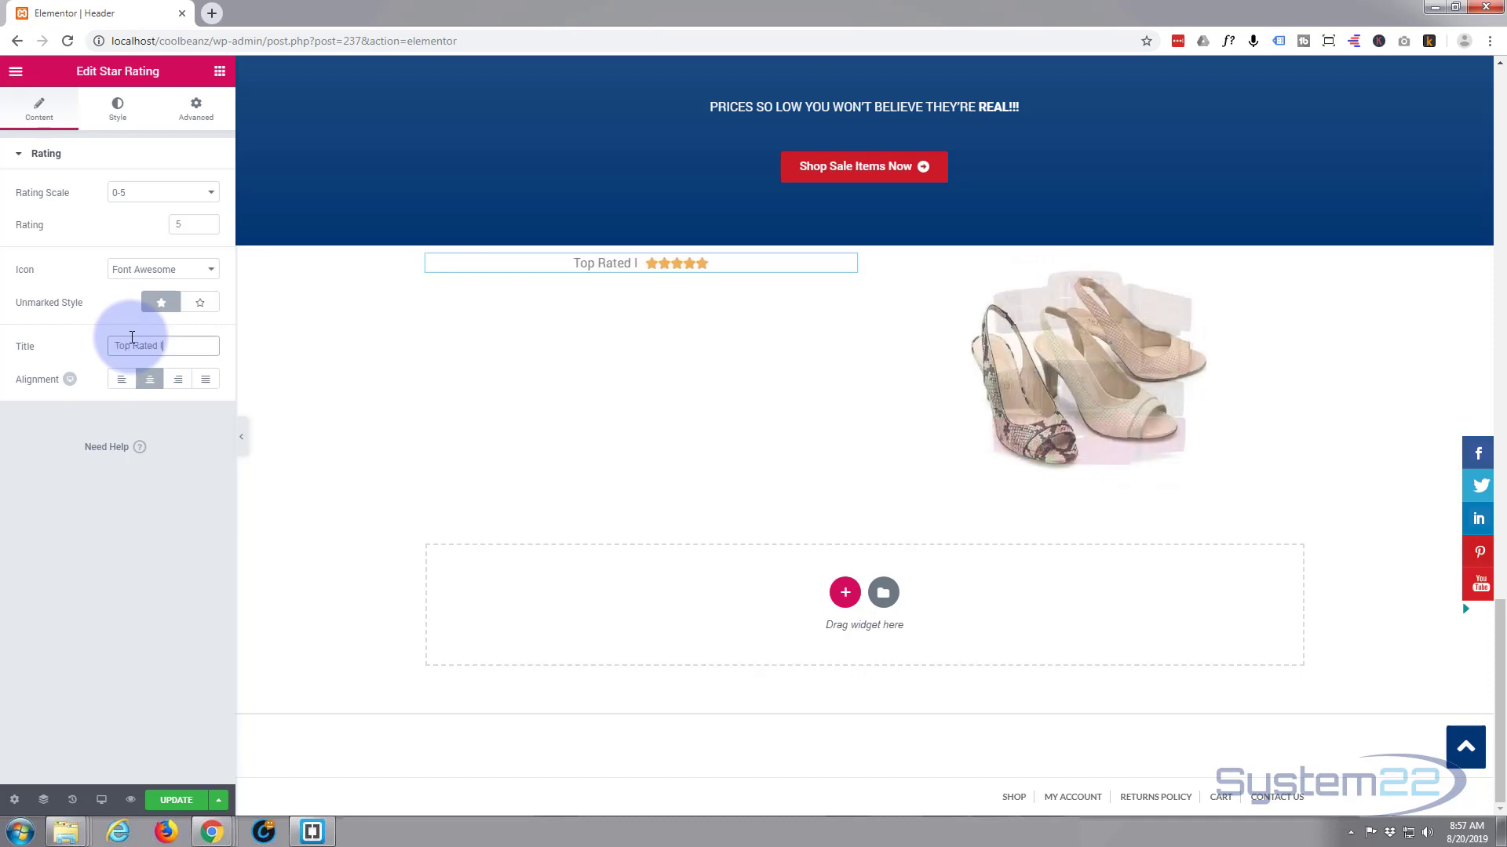
pyautogui.write('tems')
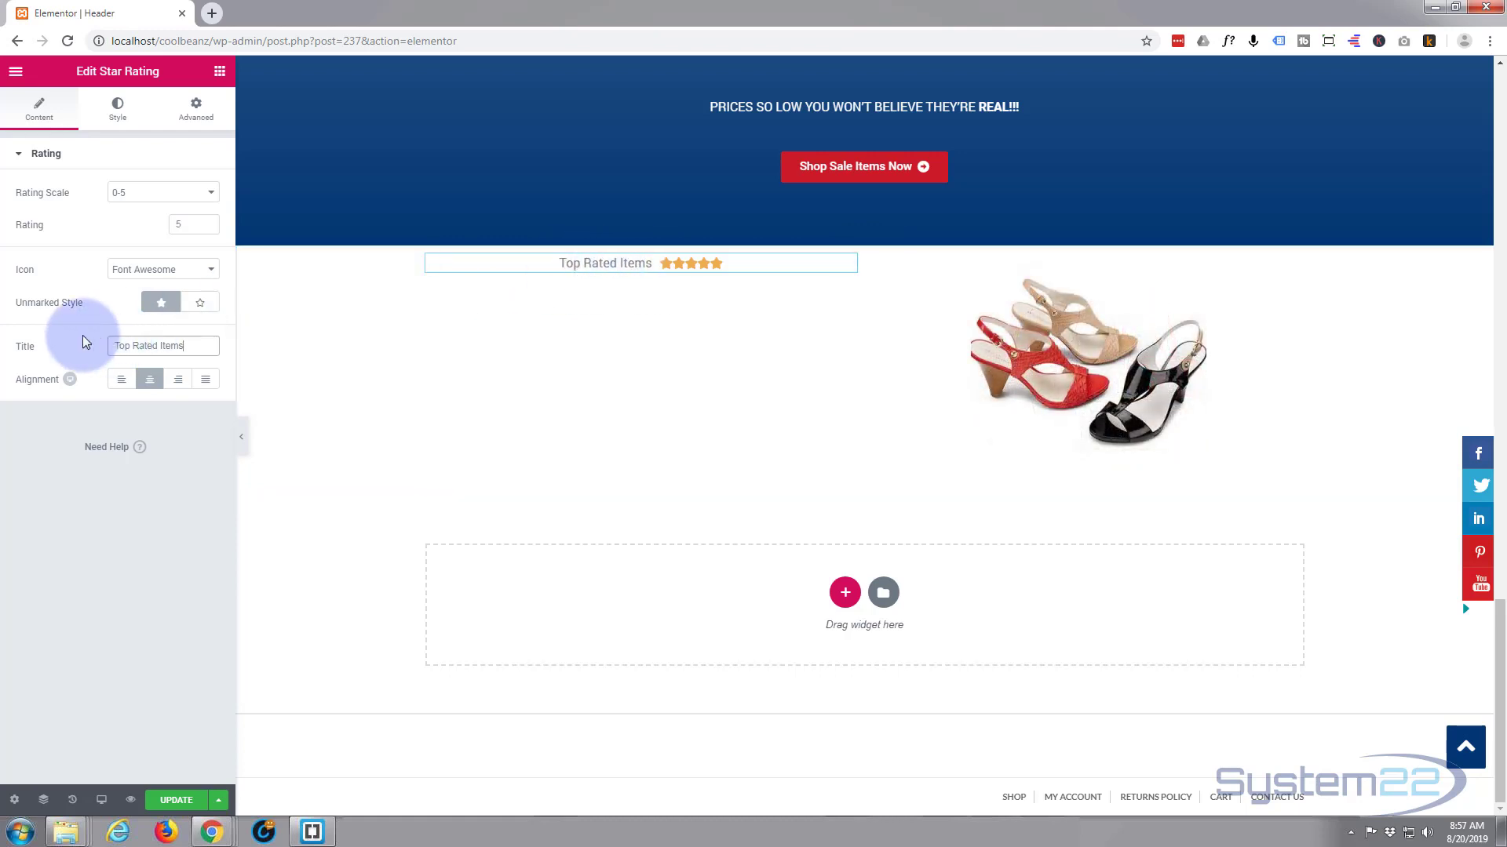
# Tighten the gap between title and stars, then delete the 'Top Rated Items' title text
pyautogui.click(120, 116)
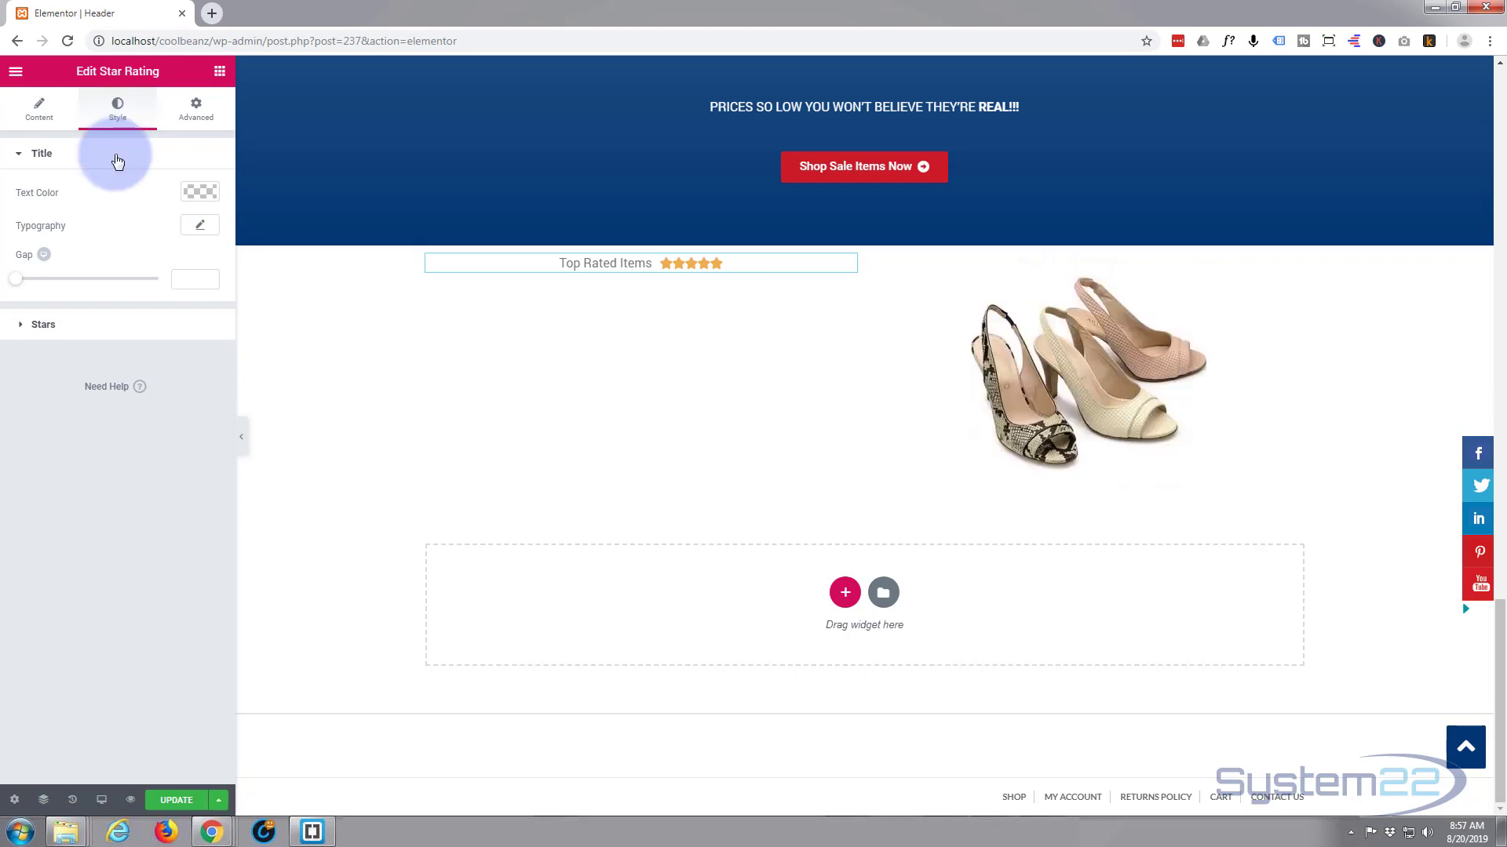
pyautogui.click(114, 155)
pyautogui.click(115, 155)
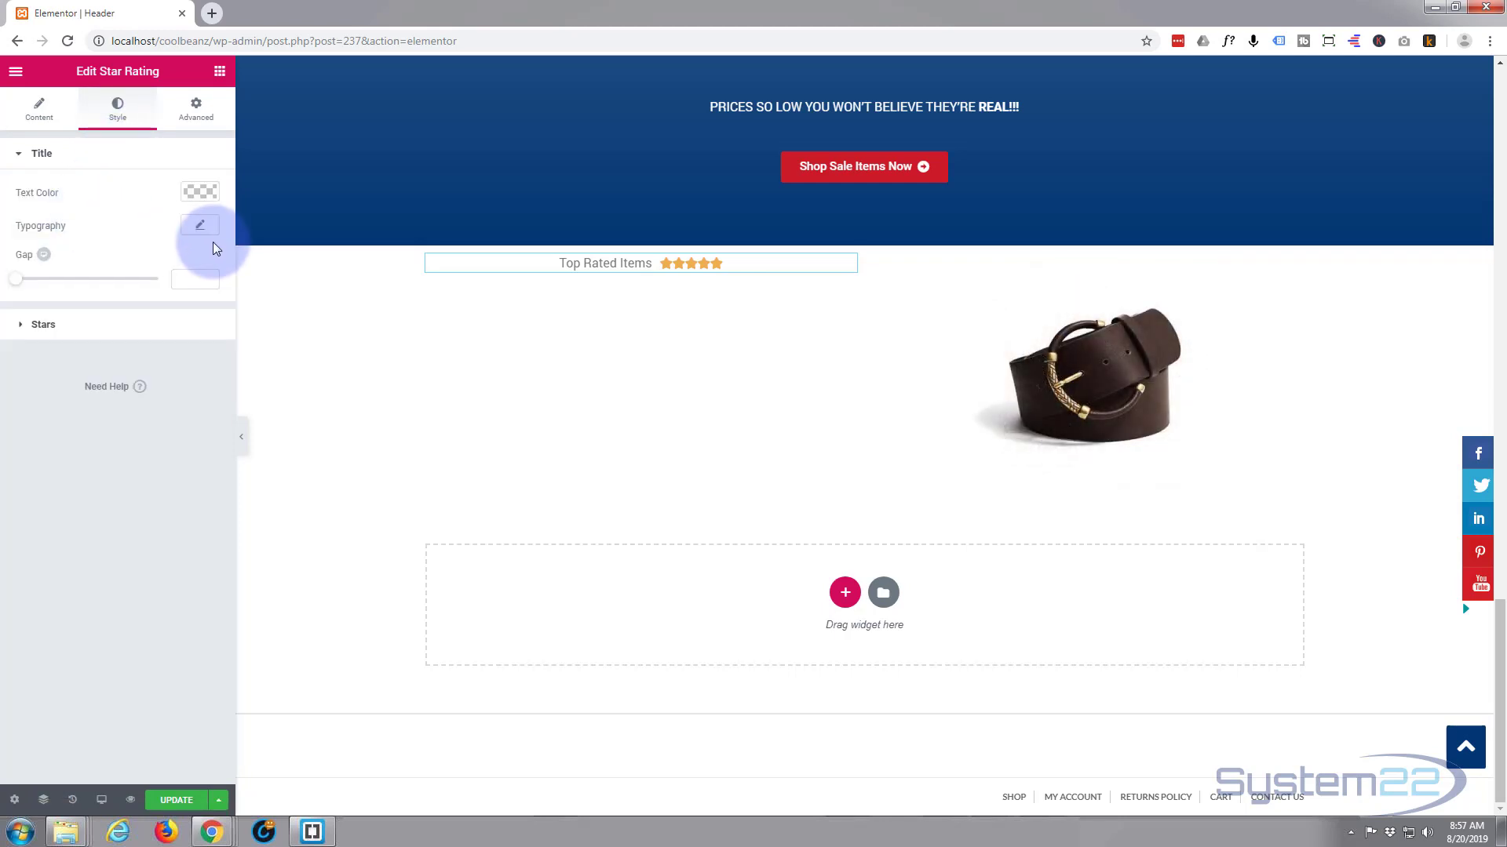
pyautogui.moveTo(17, 281); pyautogui.dragTo(8, 290)
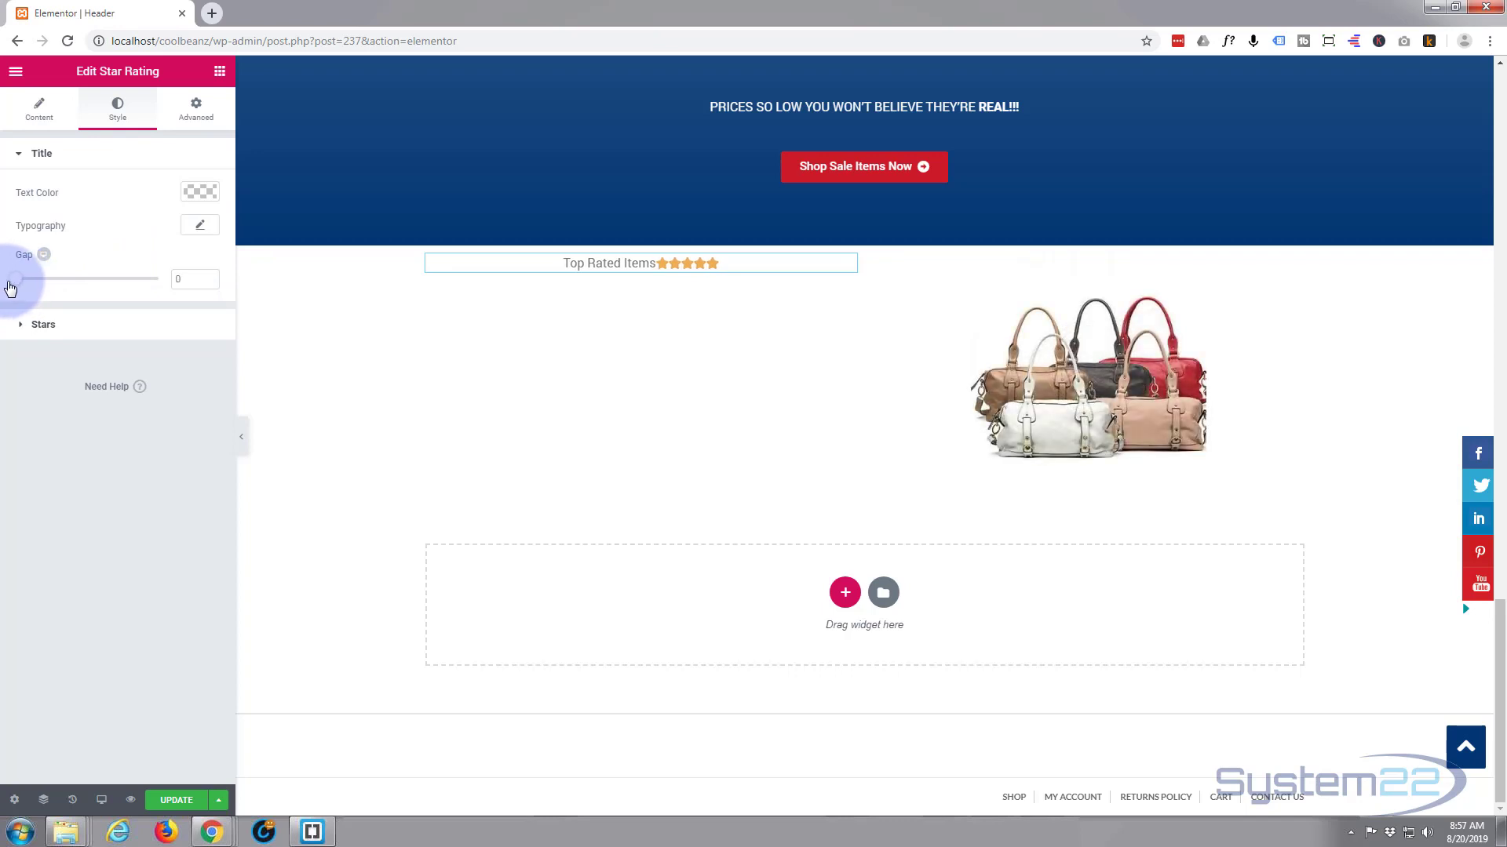
pyautogui.click(37, 114)
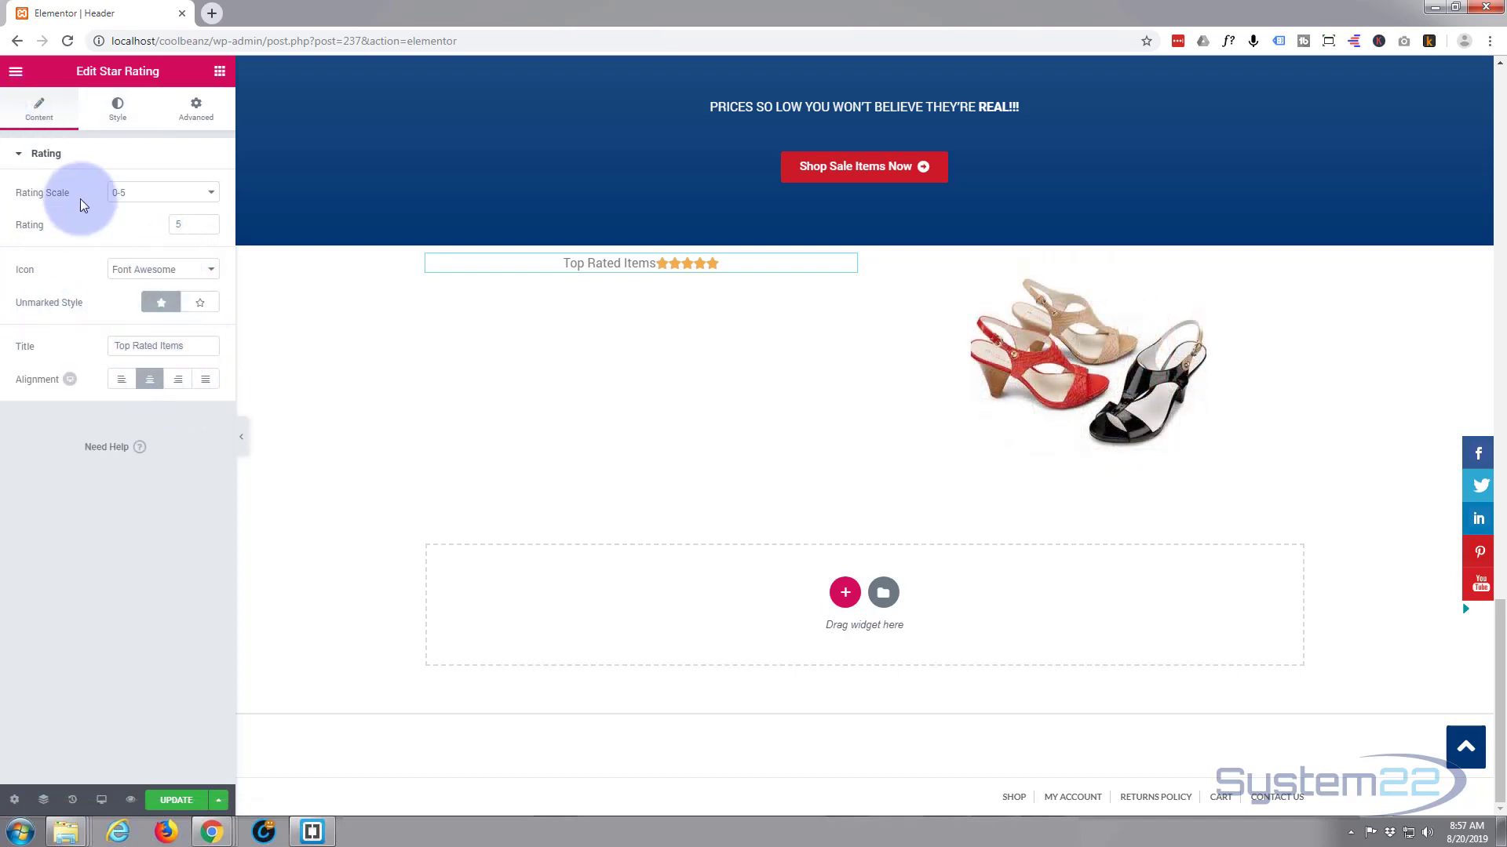
pyautogui.moveTo(192, 345); pyautogui.dragTo(72, 345)
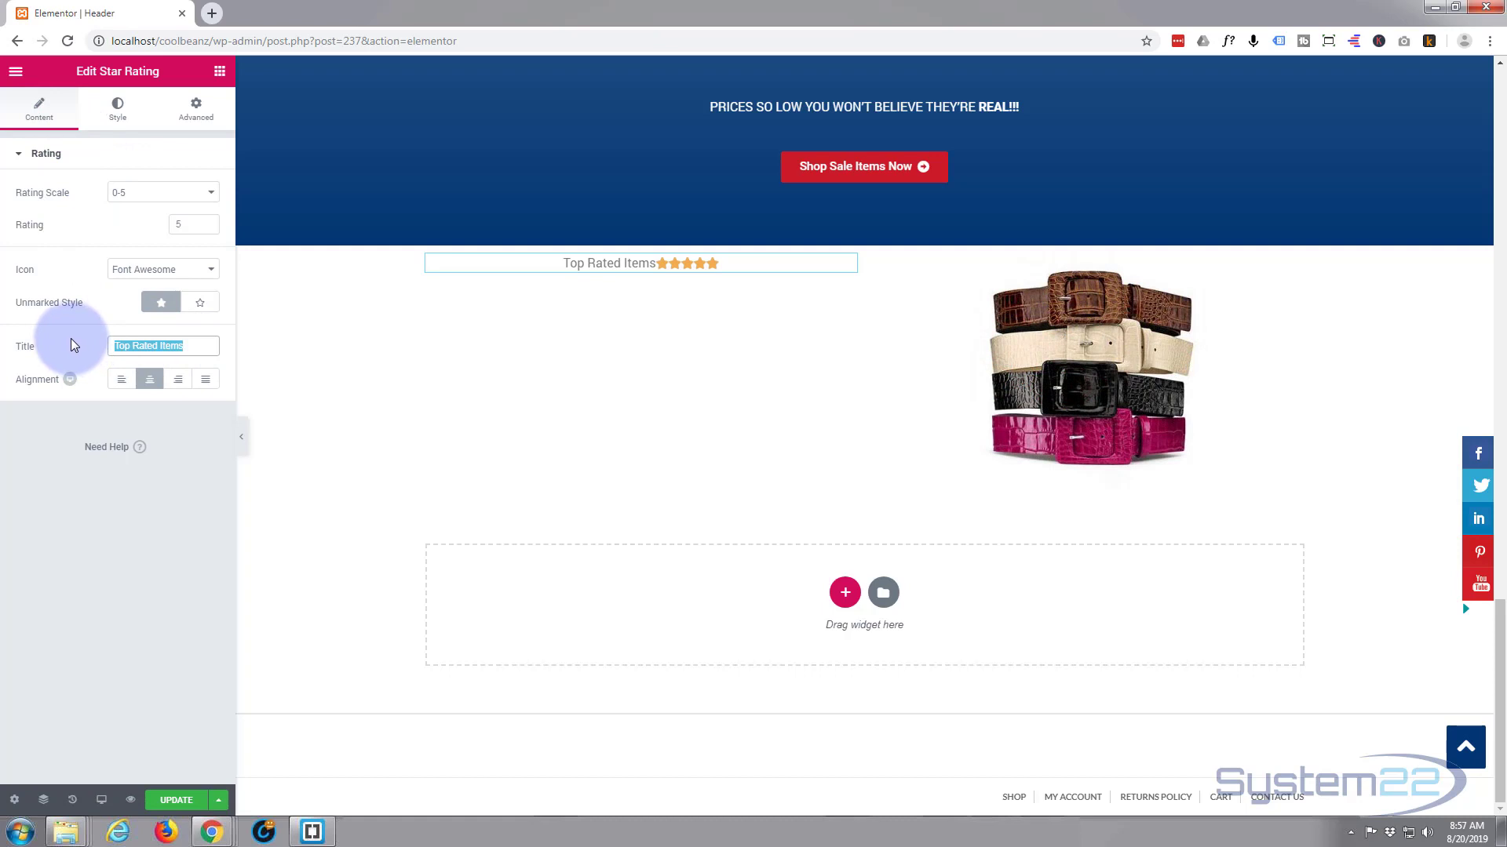
pyautogui.press('BackSpace')
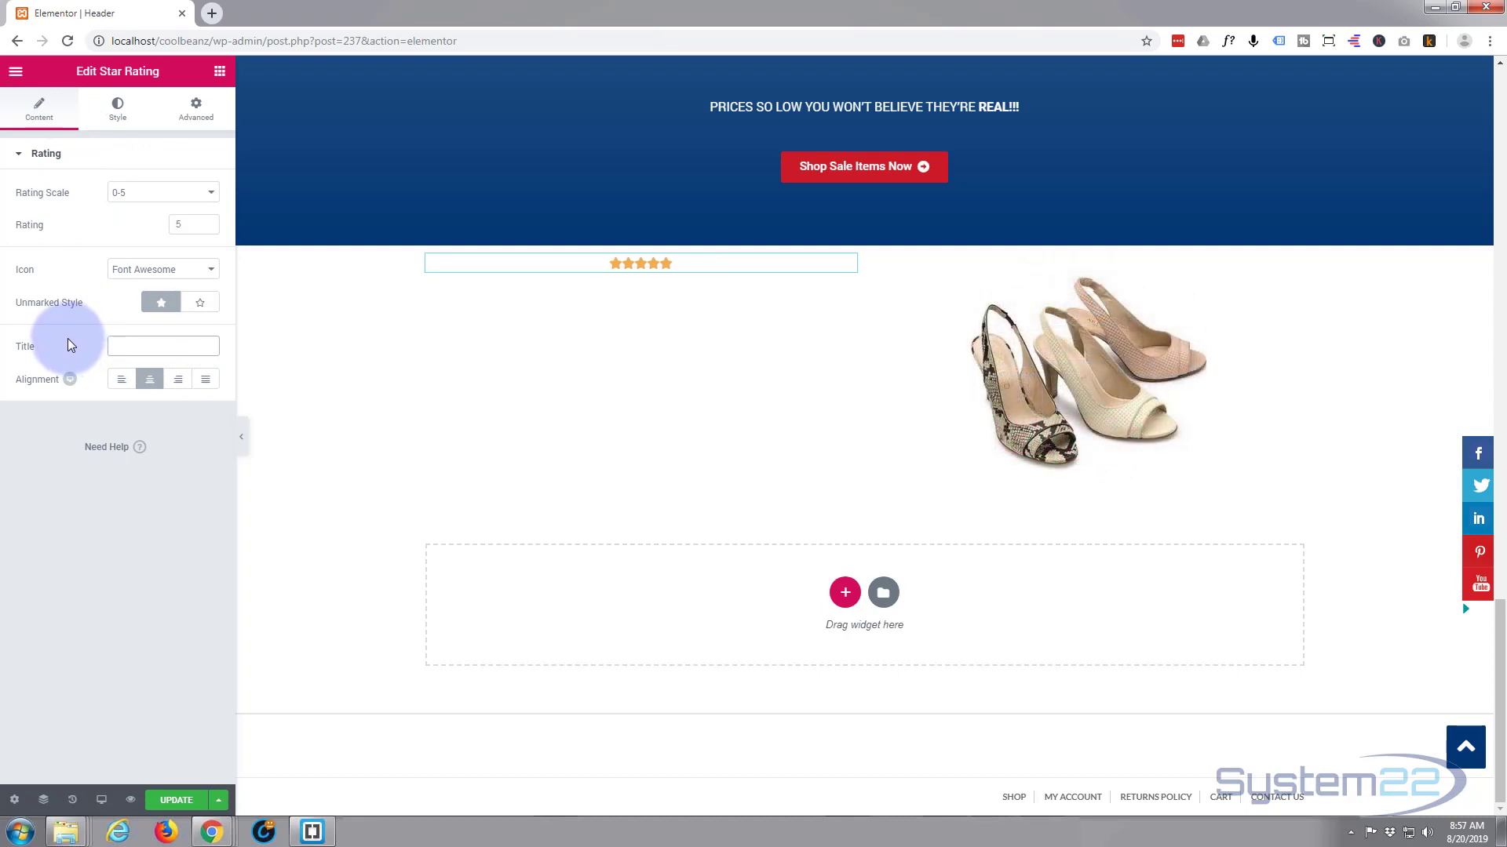
# Set the stars' Size to 46 and Spacing to 22 under Style > Stars
pyautogui.click(118, 106)
pyautogui.rightClick(118, 107)
pyautogui.press('Escape')
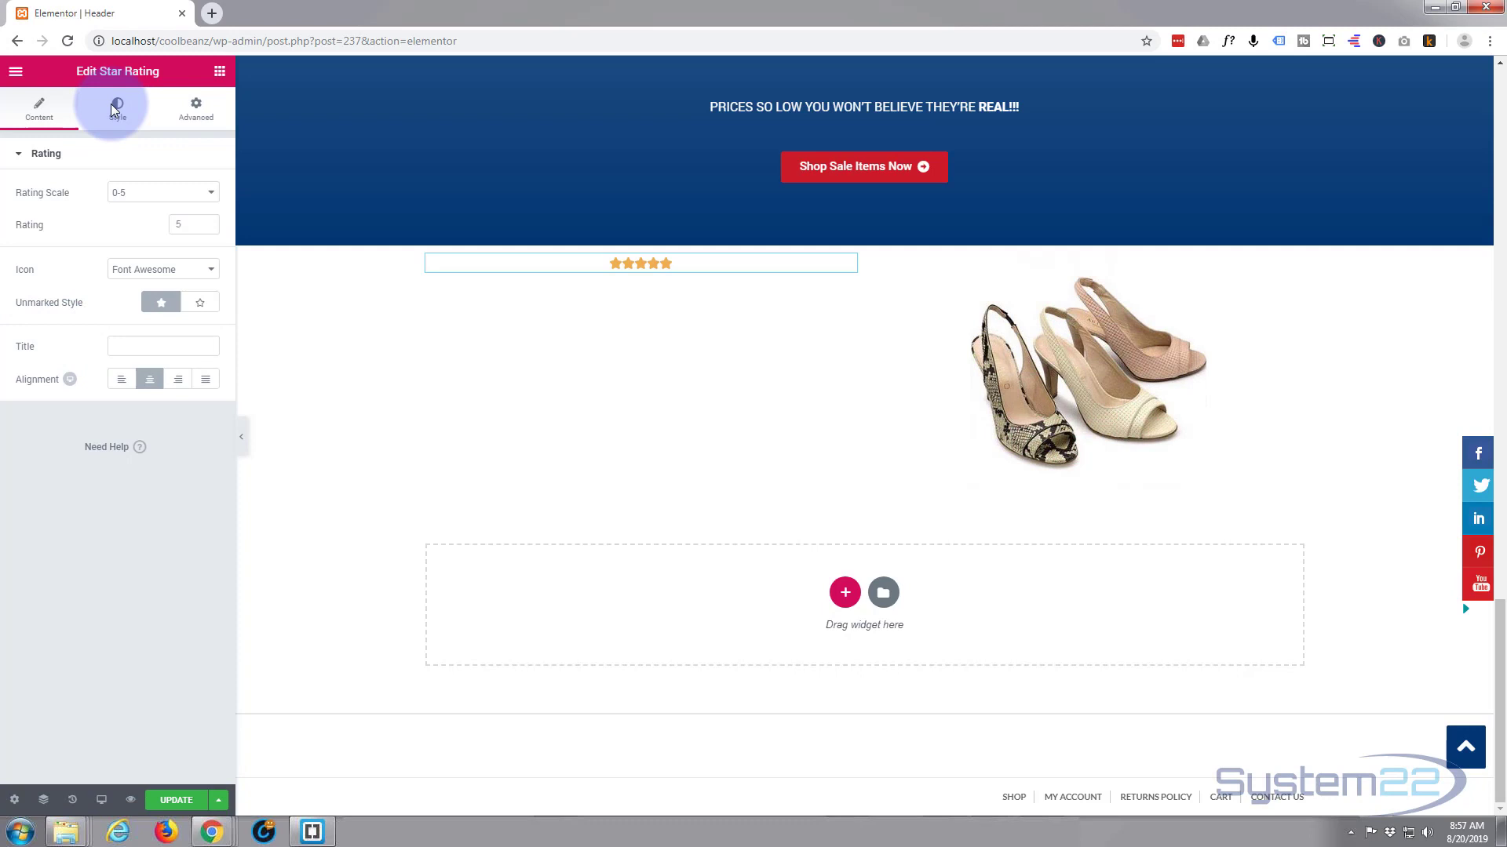
pyautogui.click(118, 107)
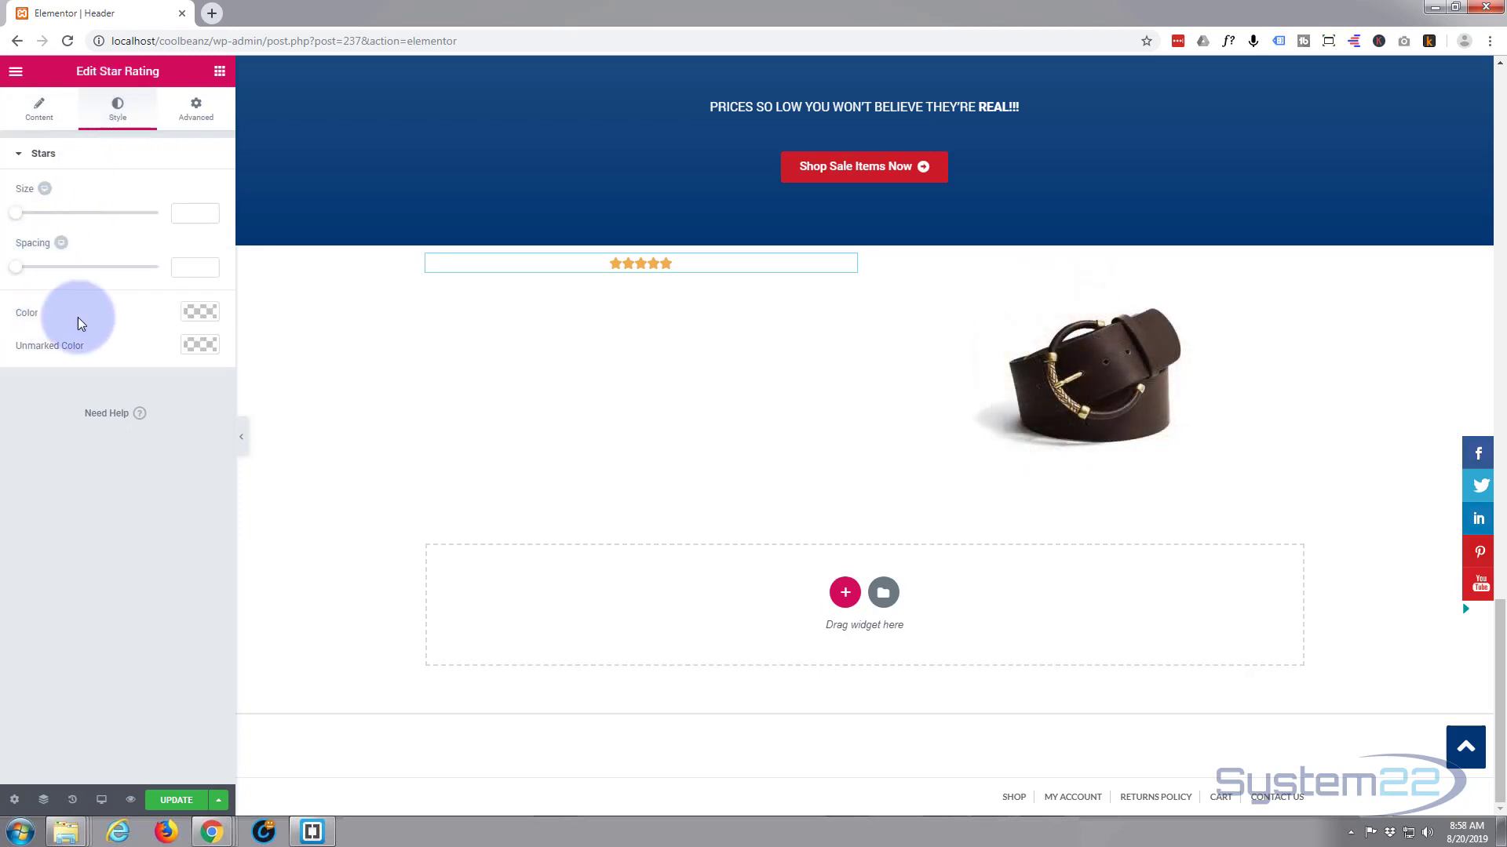
pyautogui.click(69, 161)
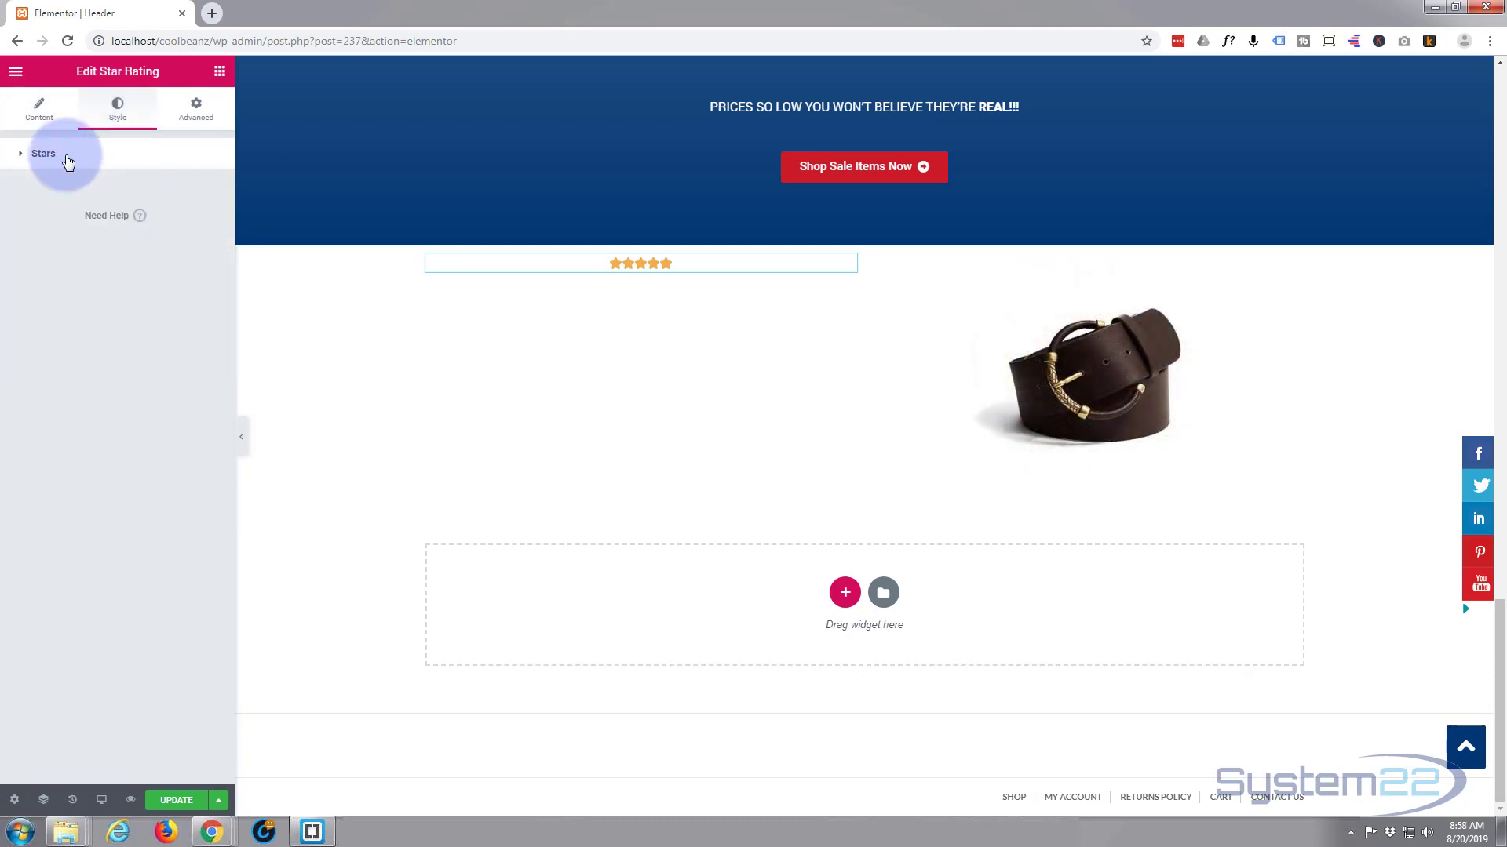
pyautogui.click(68, 161)
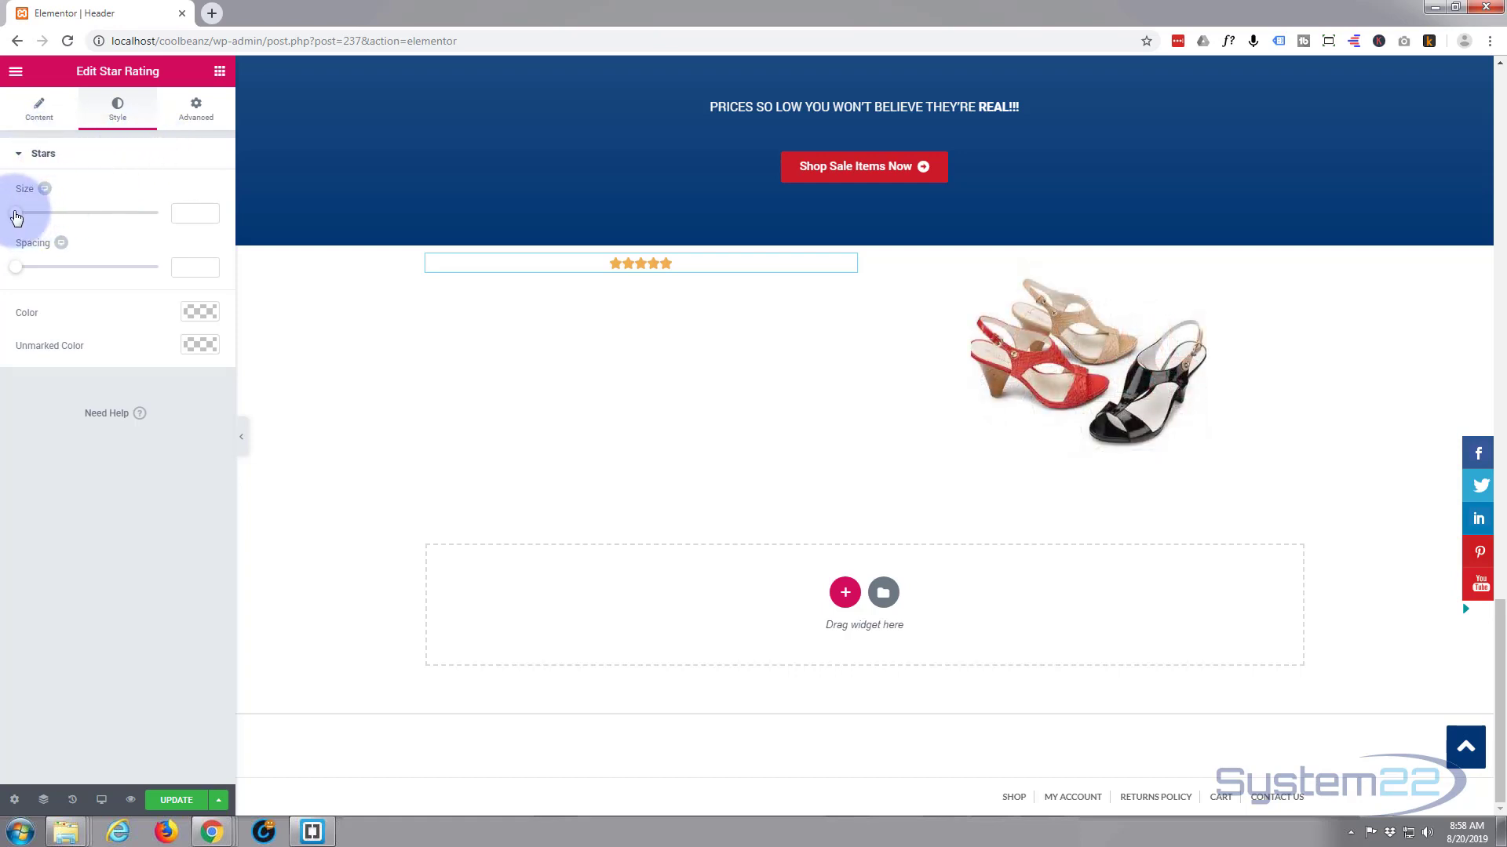
pyautogui.moveTo(16, 215); pyautogui.dragTo(82, 223)
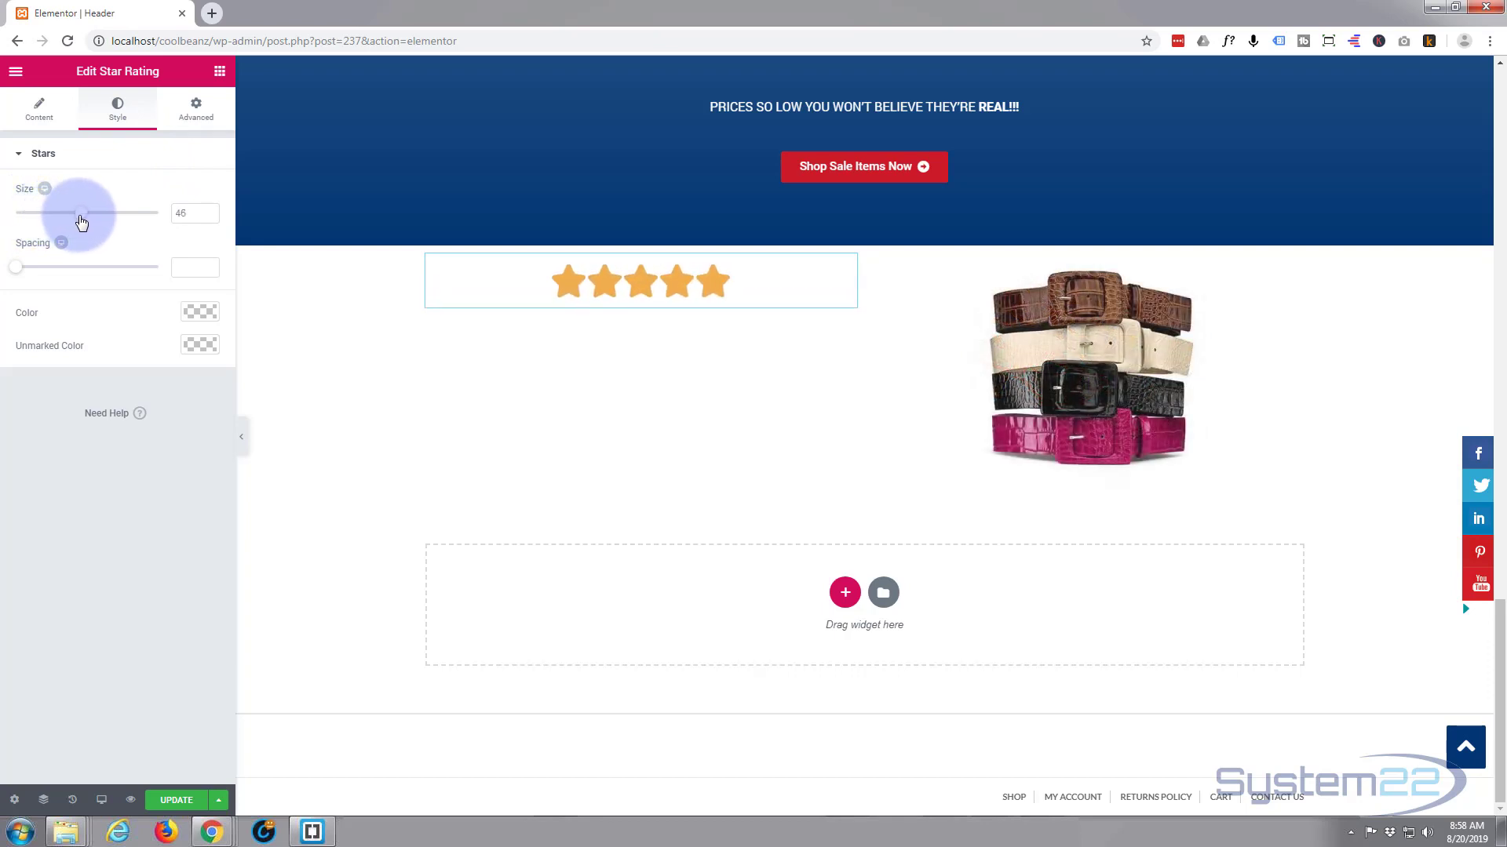
pyautogui.moveTo(17, 273); pyautogui.dragTo(79, 271)
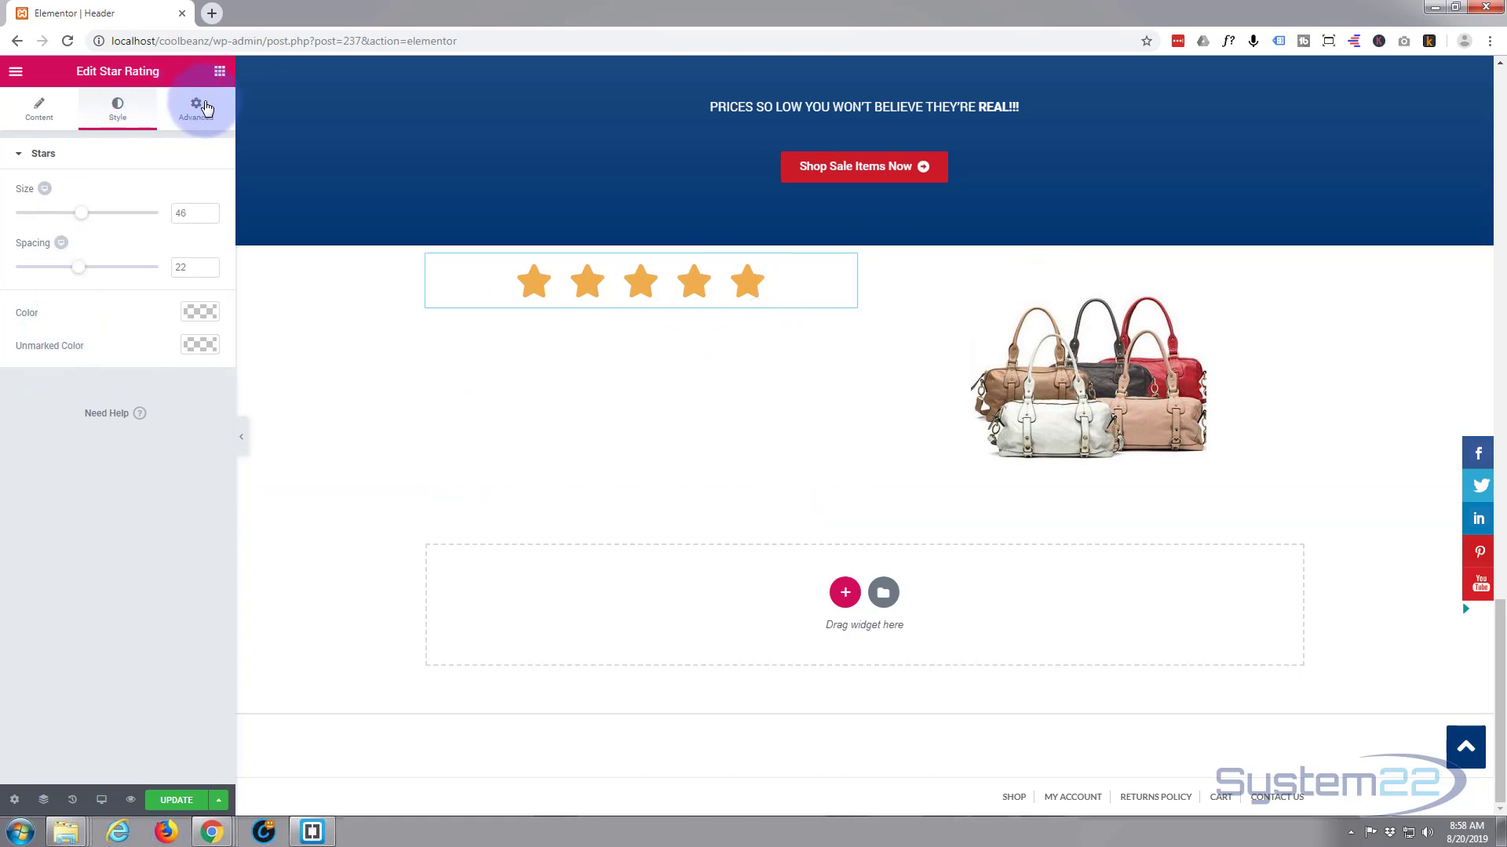
# Keep the 0-5 rating scale and give the rating widget 50 px of unlinked top padding
pyautogui.click(45, 107)
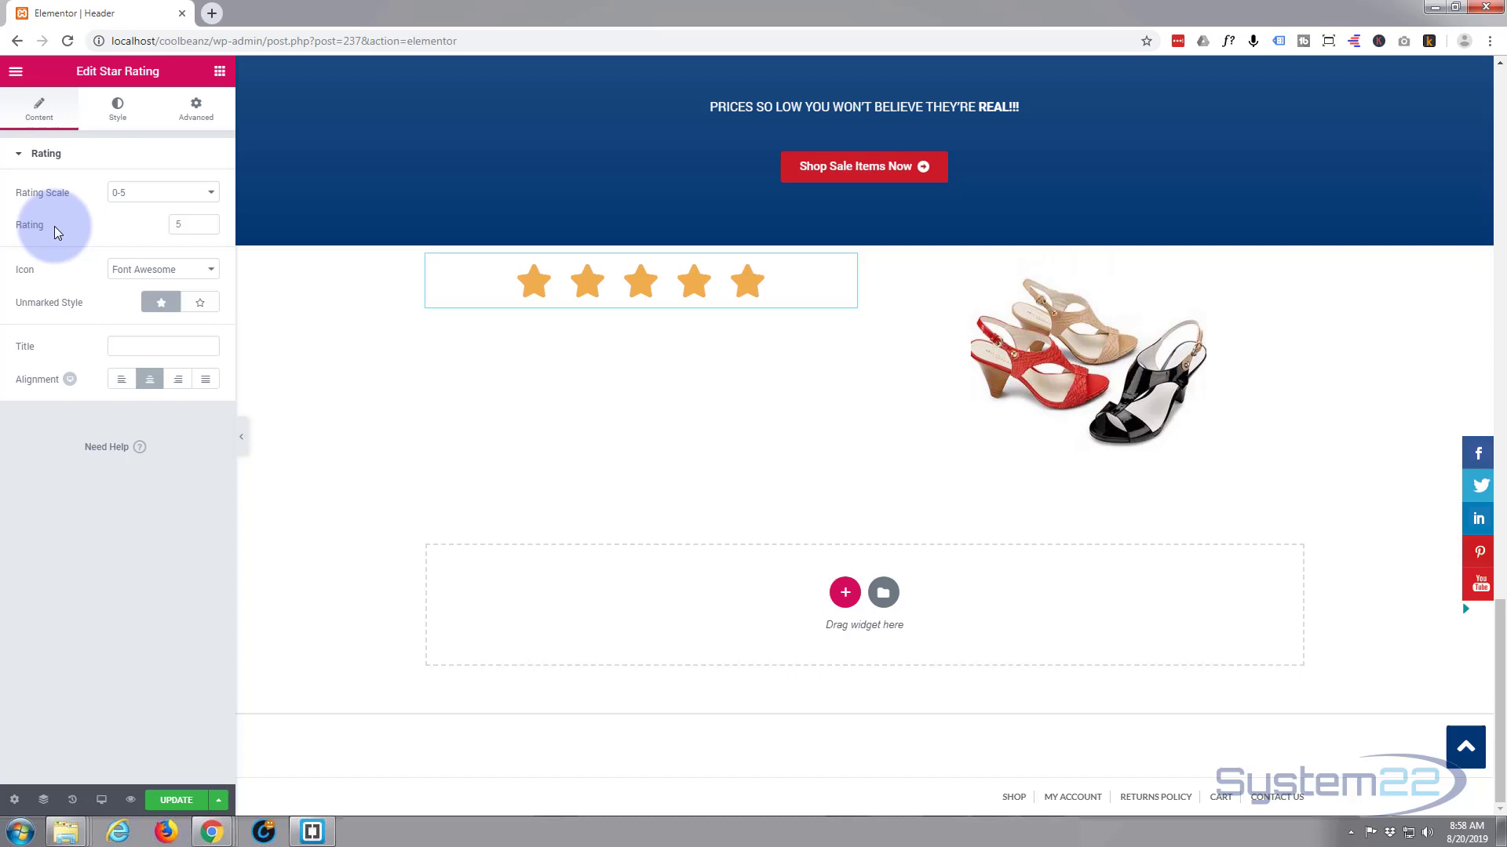
pyautogui.click(213, 194)
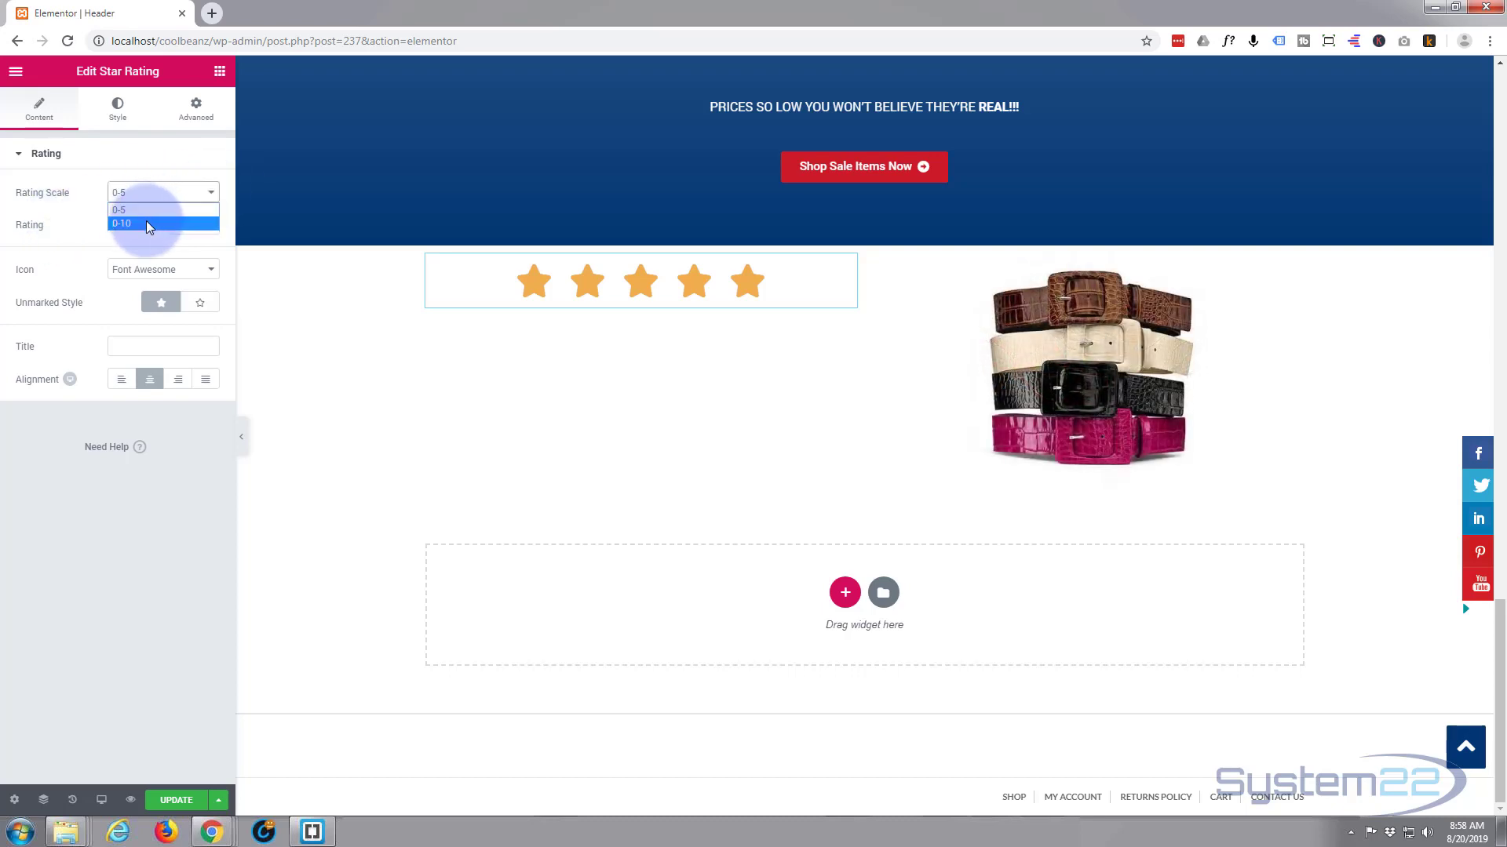
pyautogui.click(71, 208)
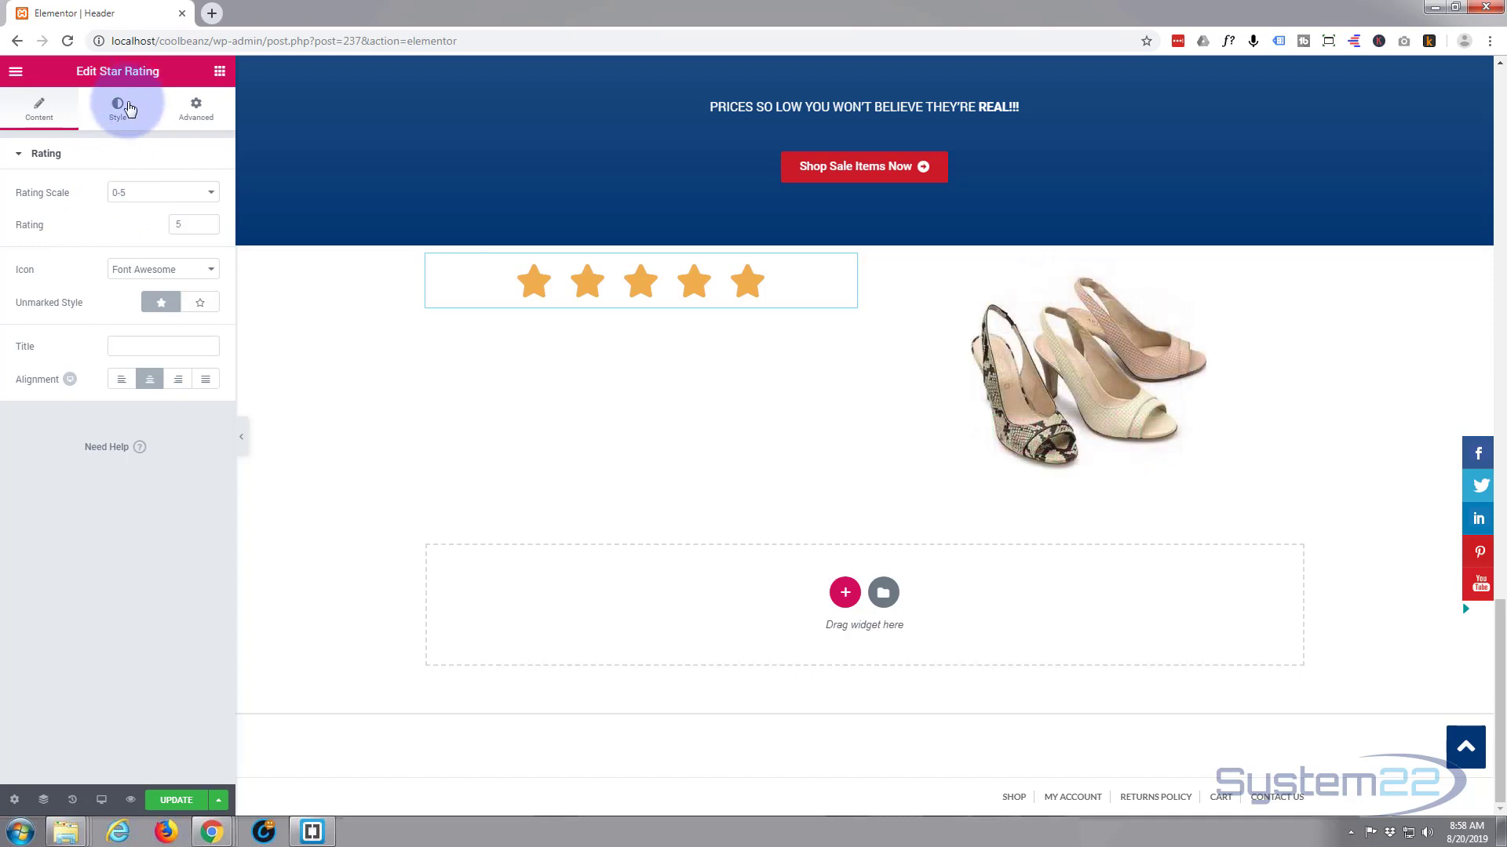
pyautogui.click(200, 113)
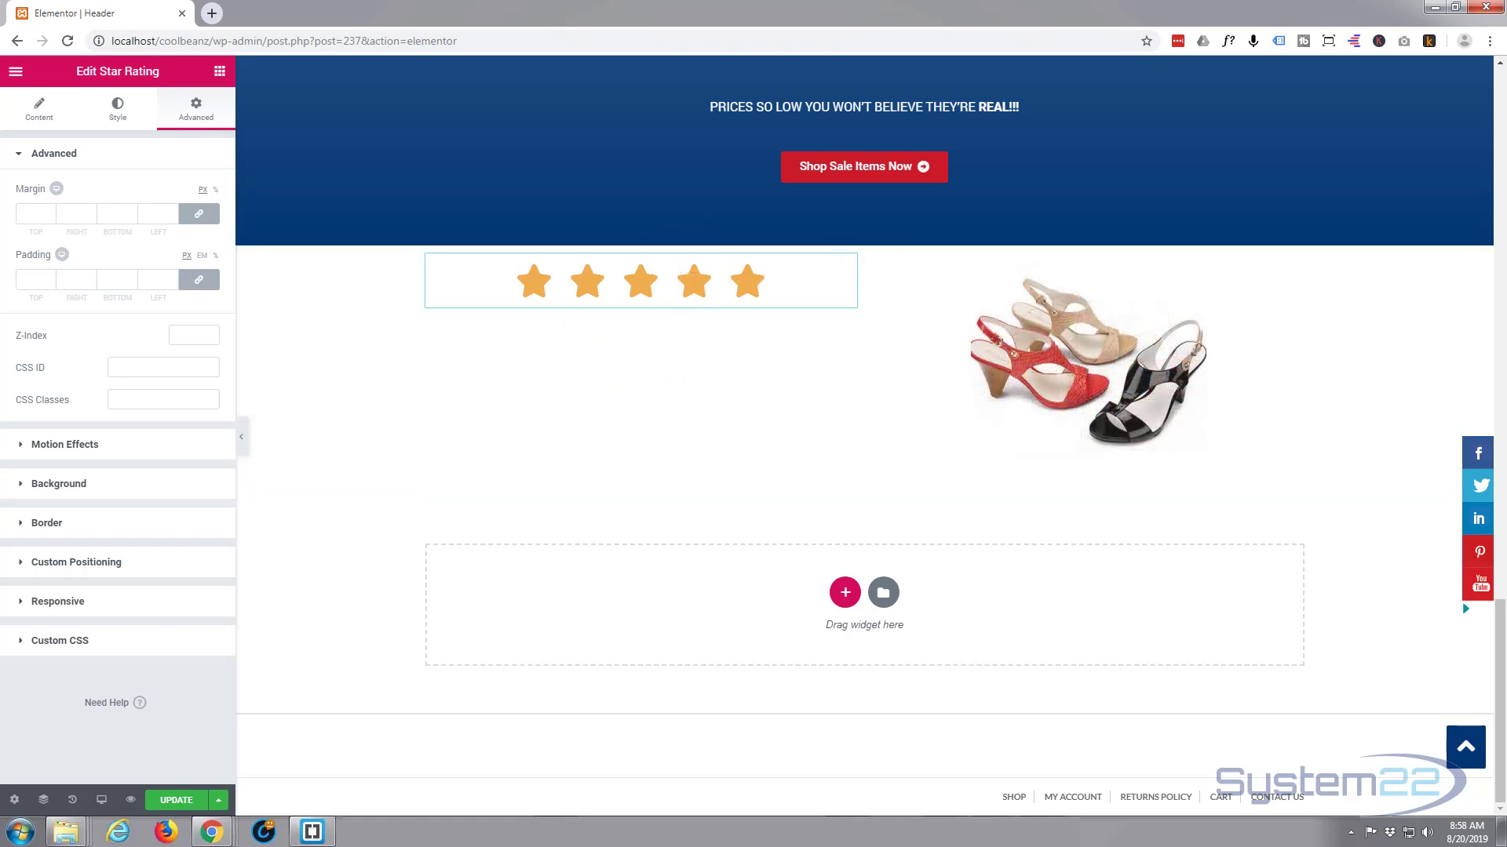
pyautogui.click(200, 282)
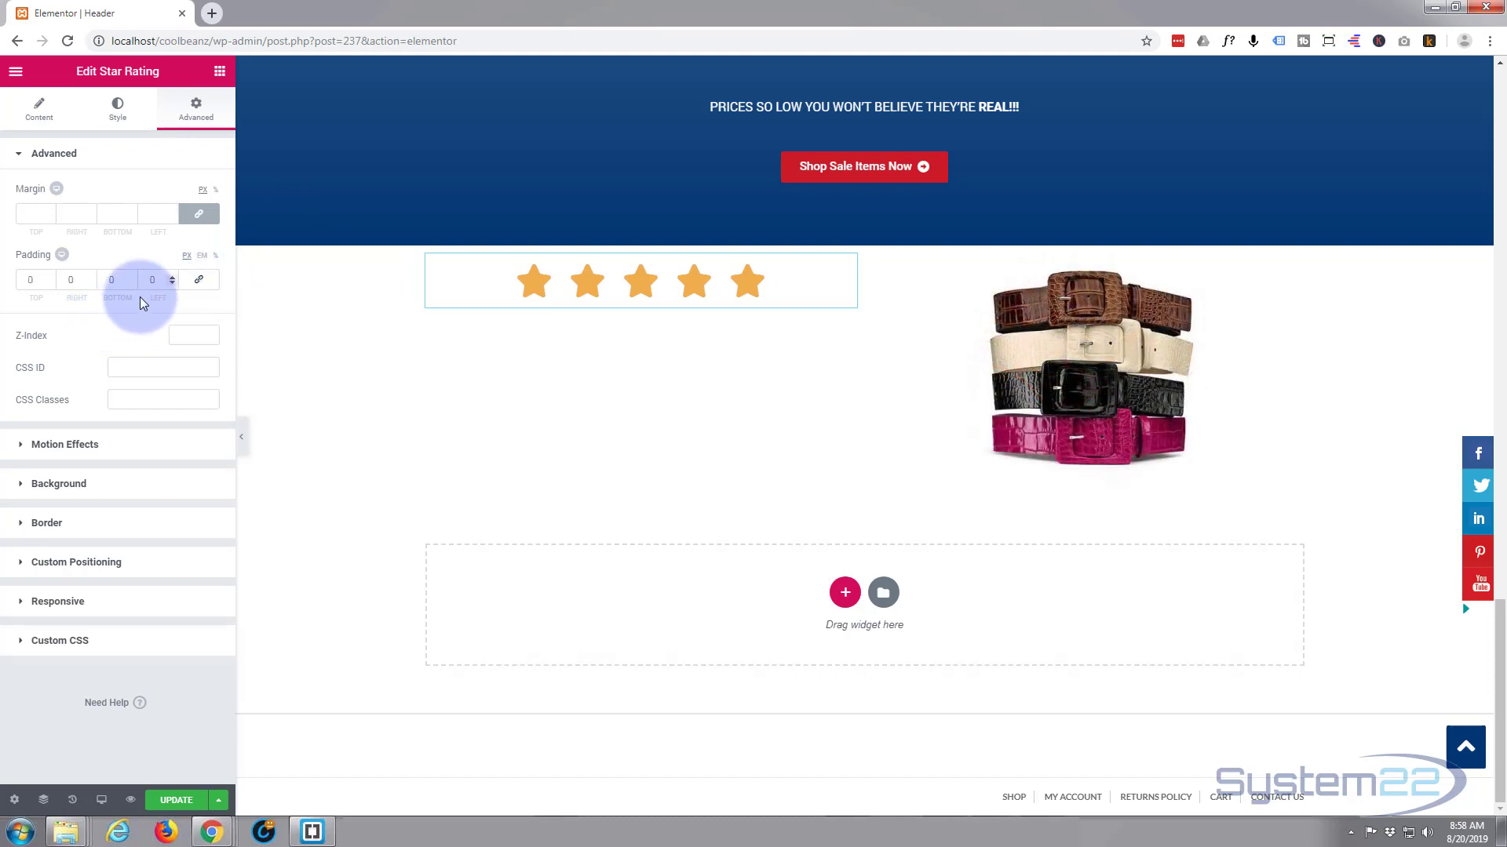
pyautogui.click(28, 281)
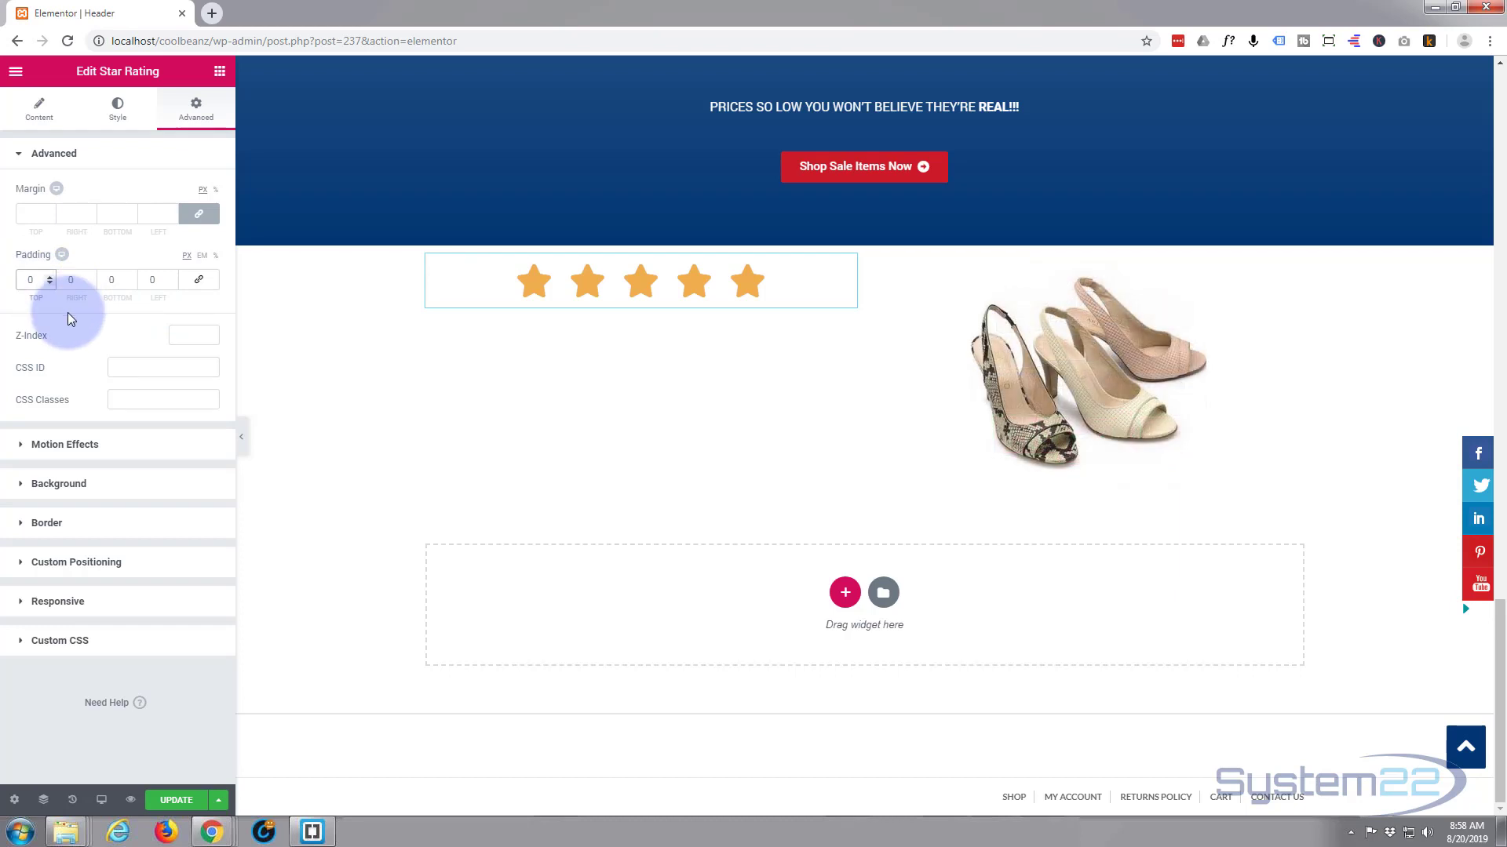
pyautogui.write('50')
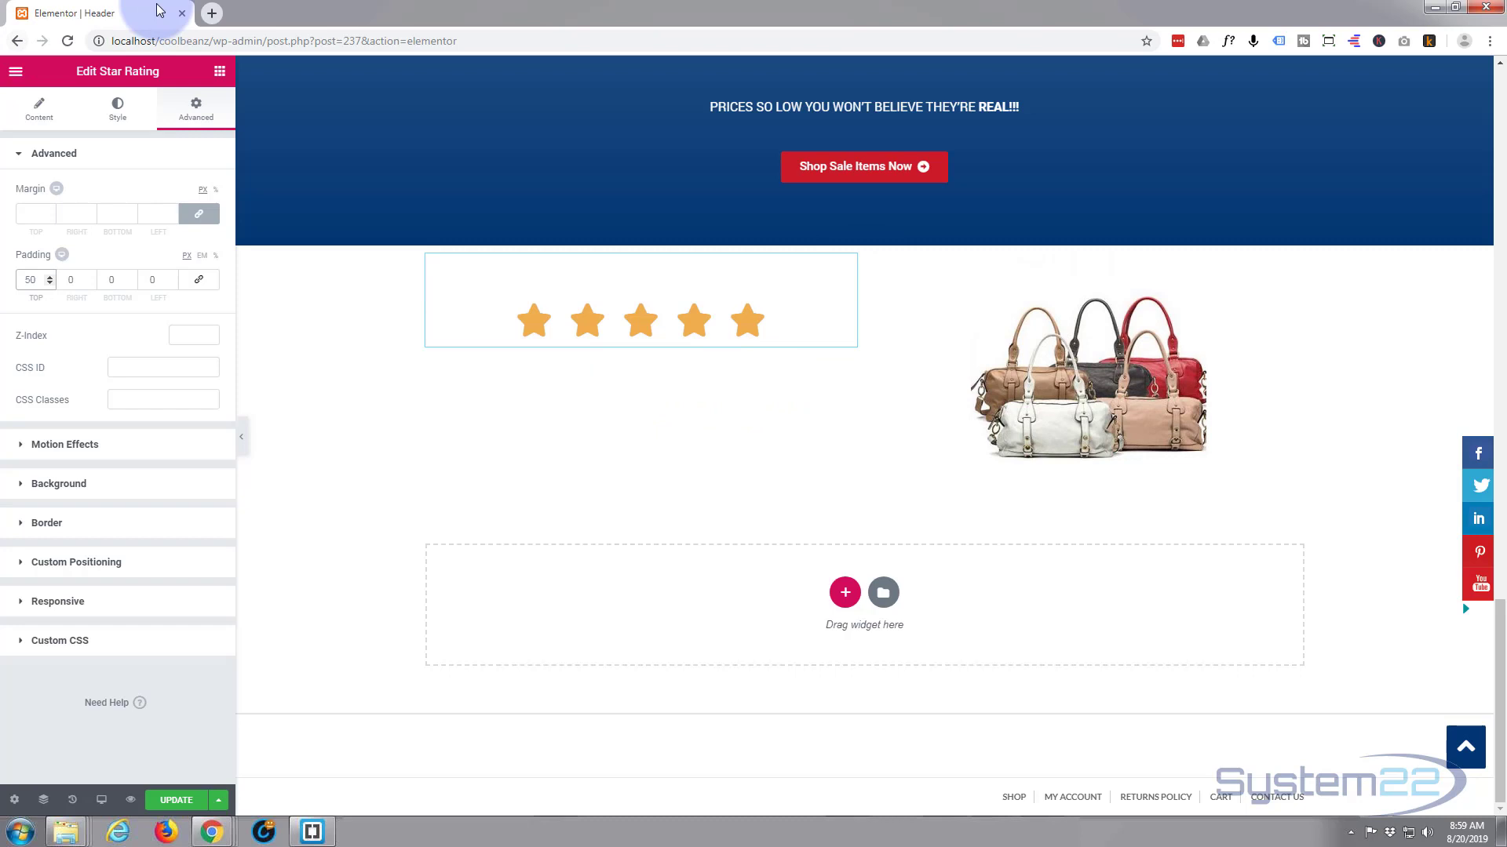
# Drop a Heading under the stars, title it 'Top Rated Items' and centre it
pyautogui.click(220, 74)
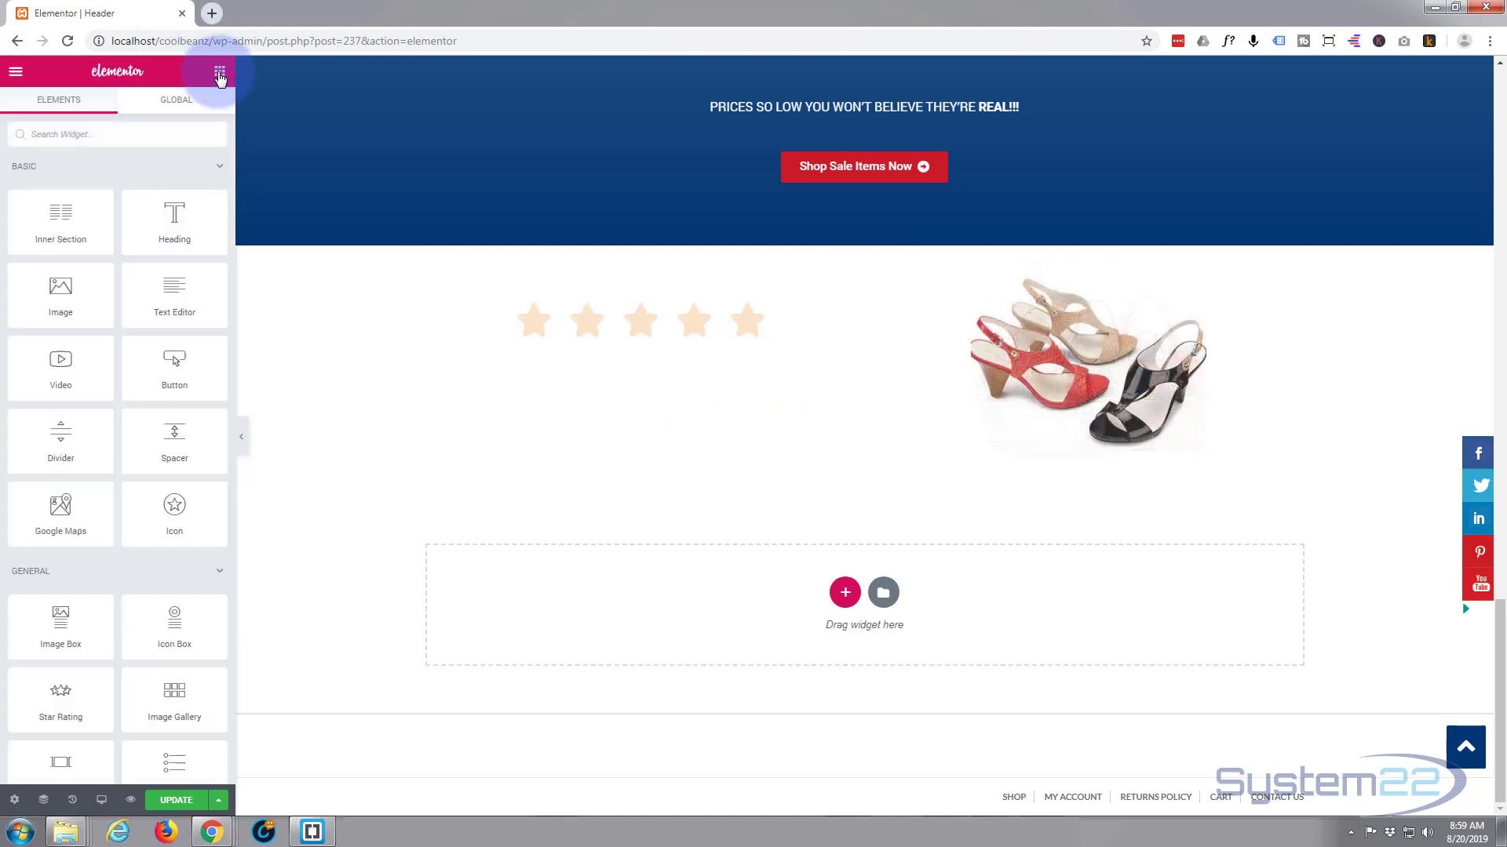
pyautogui.moveTo(166, 198); pyautogui.dragTo(643, 346)
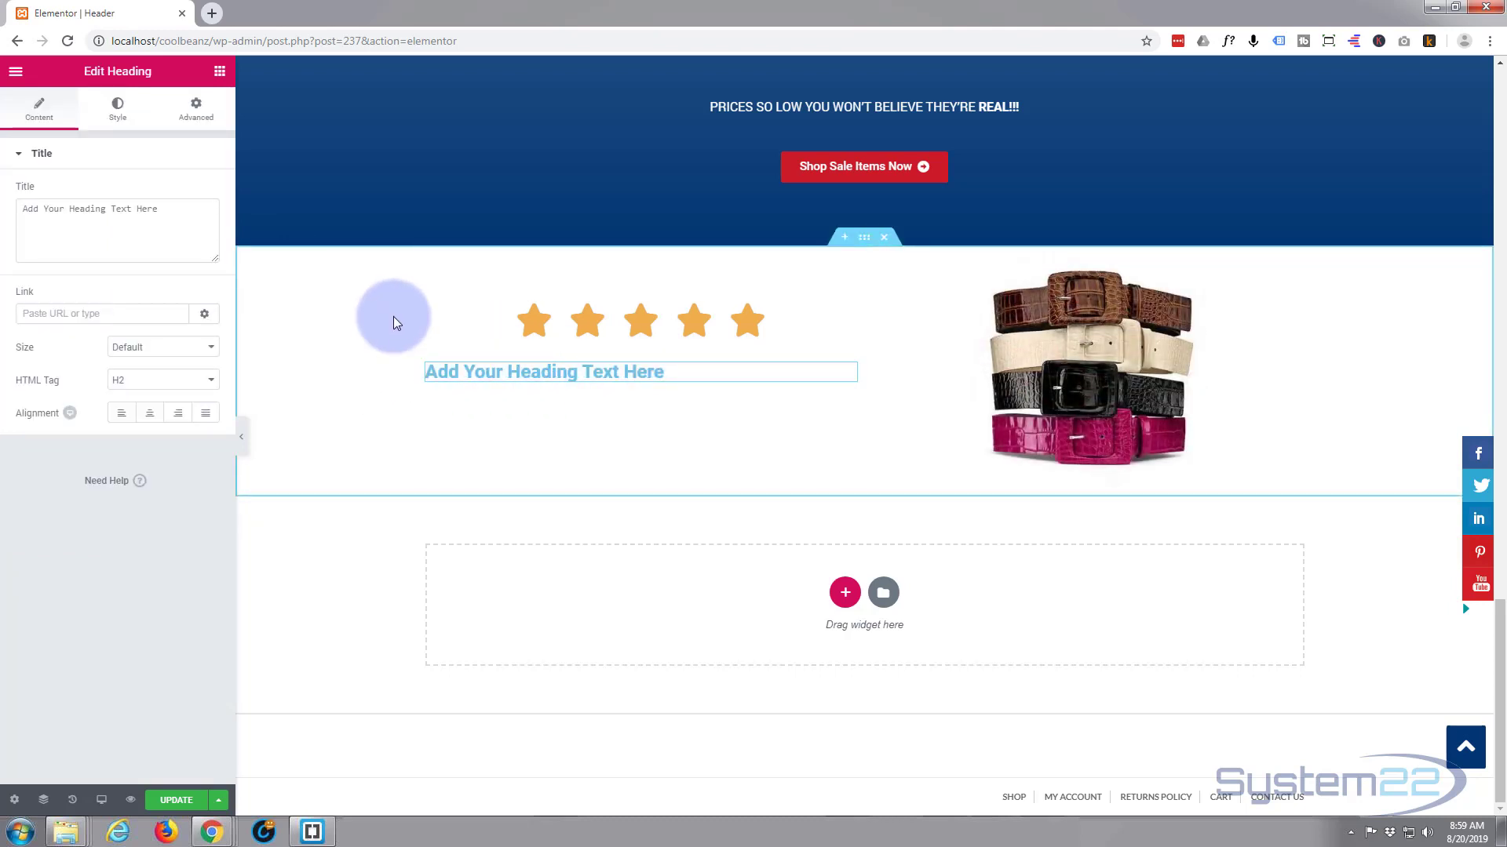
pyautogui.moveTo(671, 371); pyautogui.dragTo(586, 384)
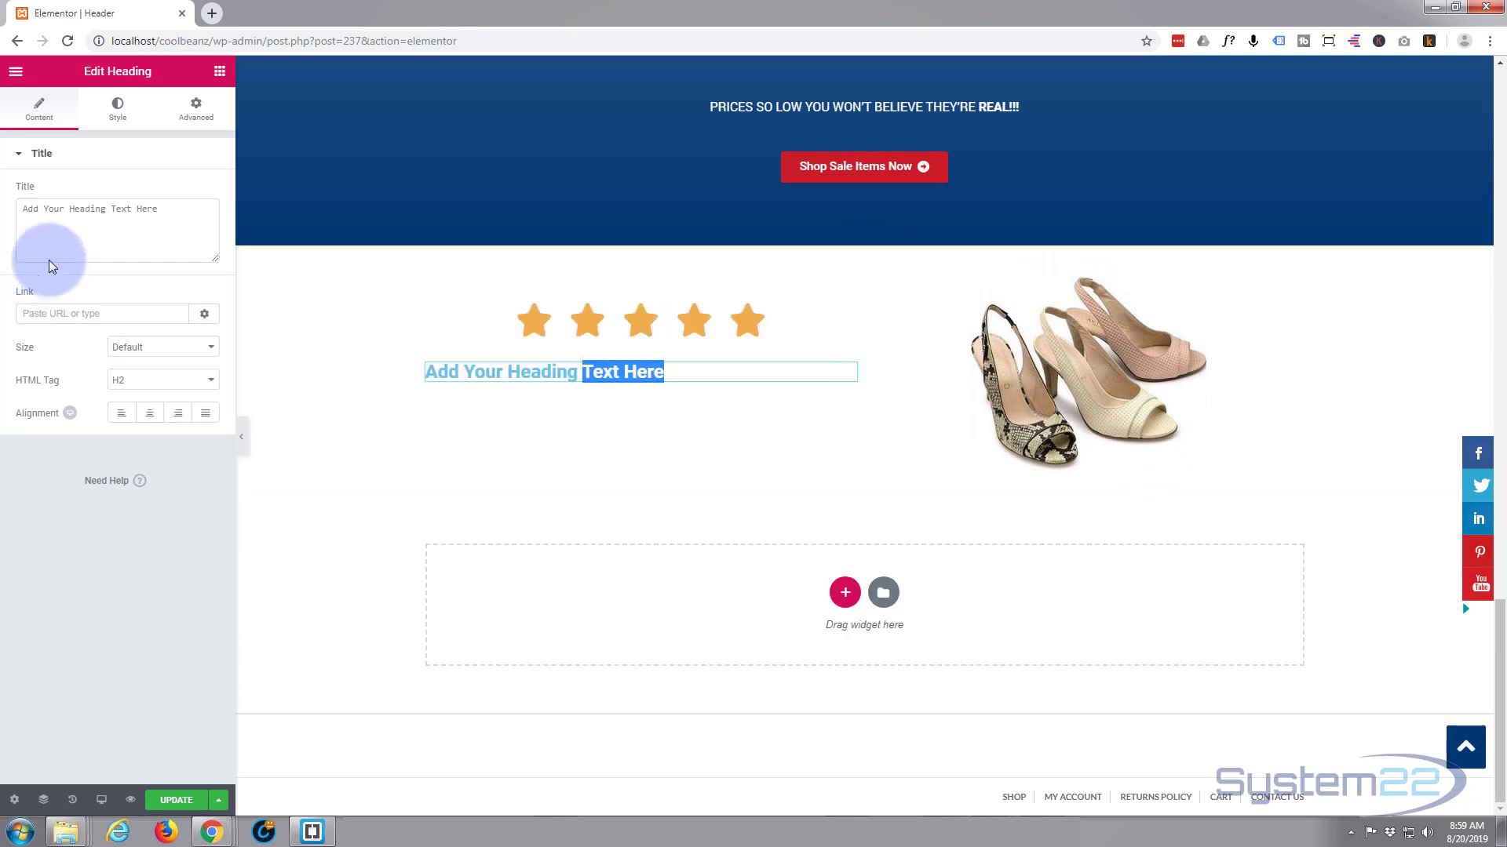
pyautogui.moveTo(49, 260); pyautogui.dragTo(144, 209)
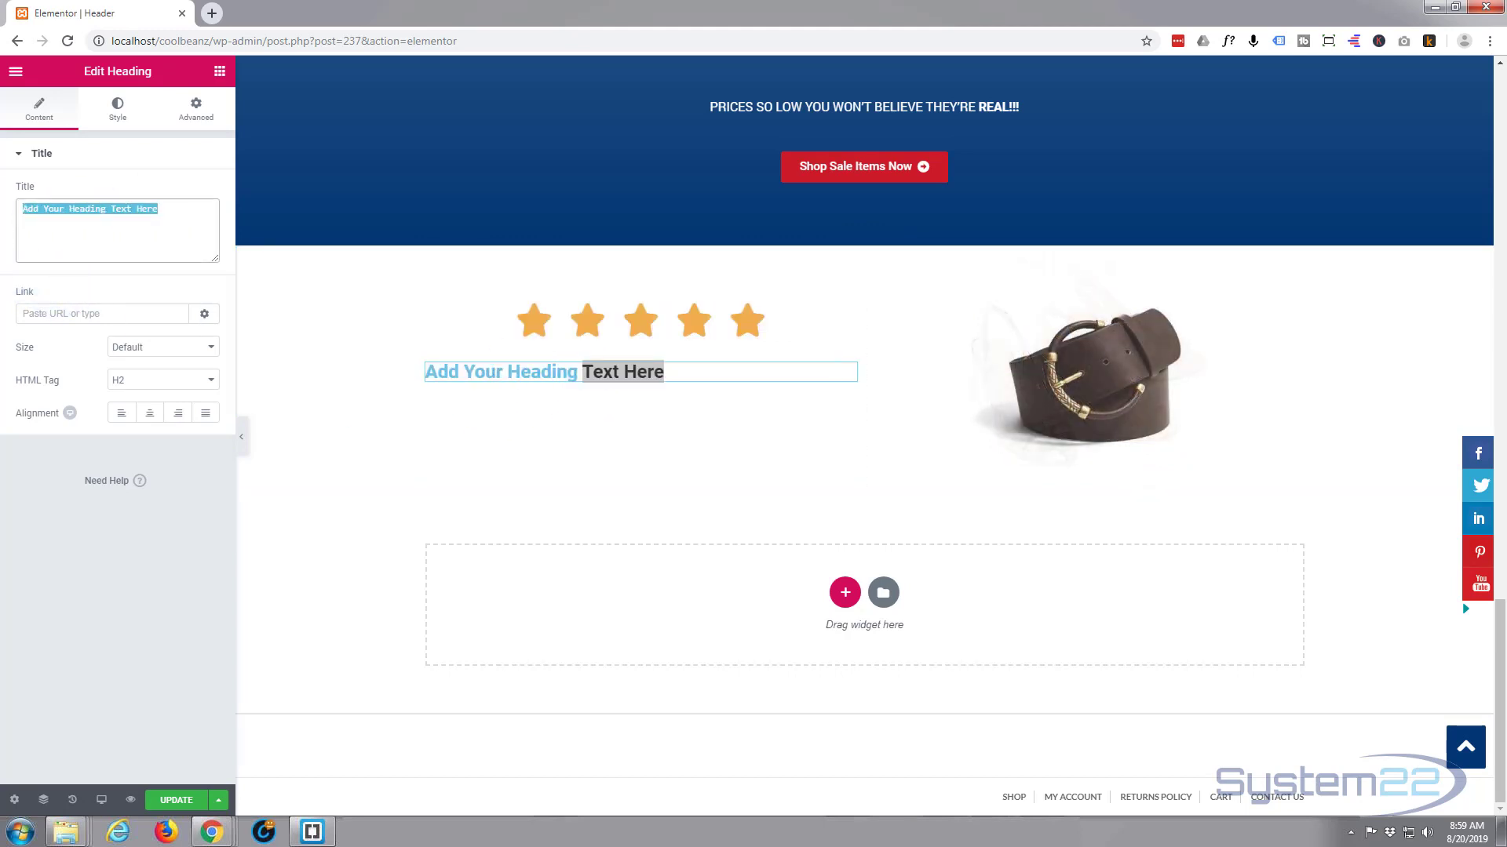
pyautogui.write('Top Rat')
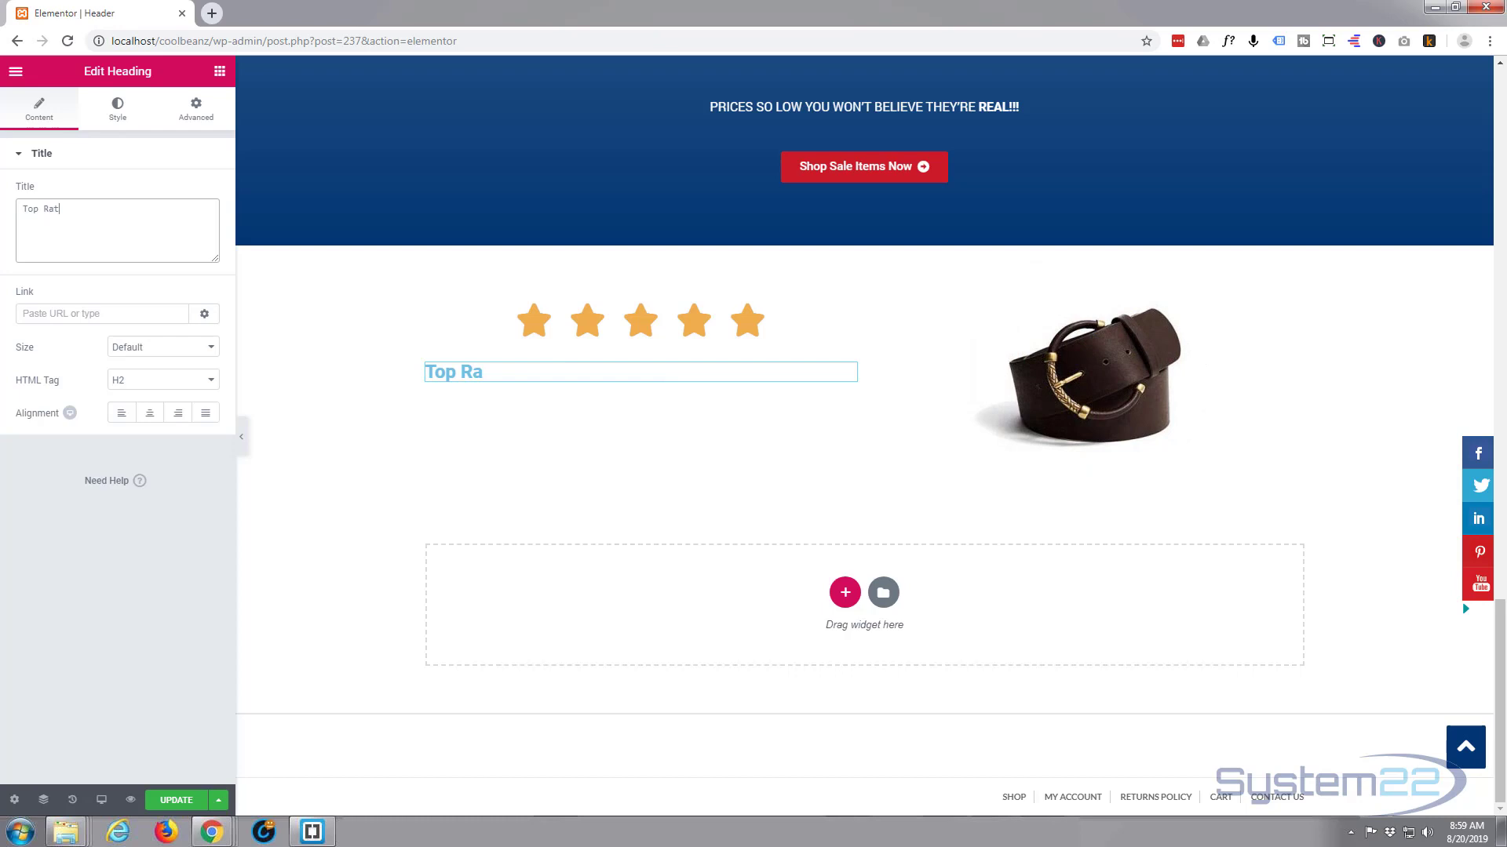
pyautogui.write('ed Items')
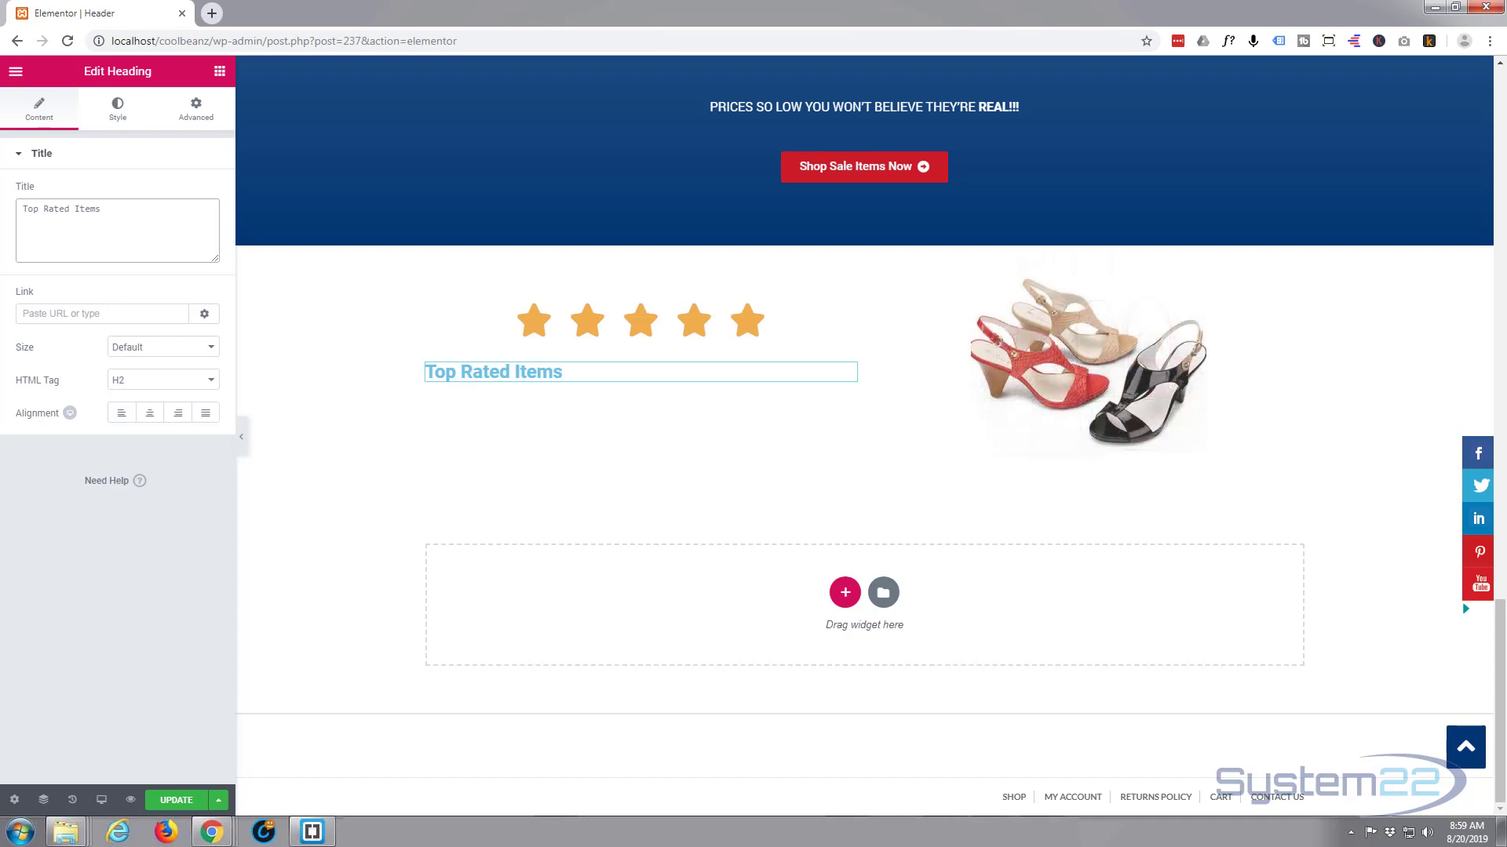
pyautogui.click(149, 419)
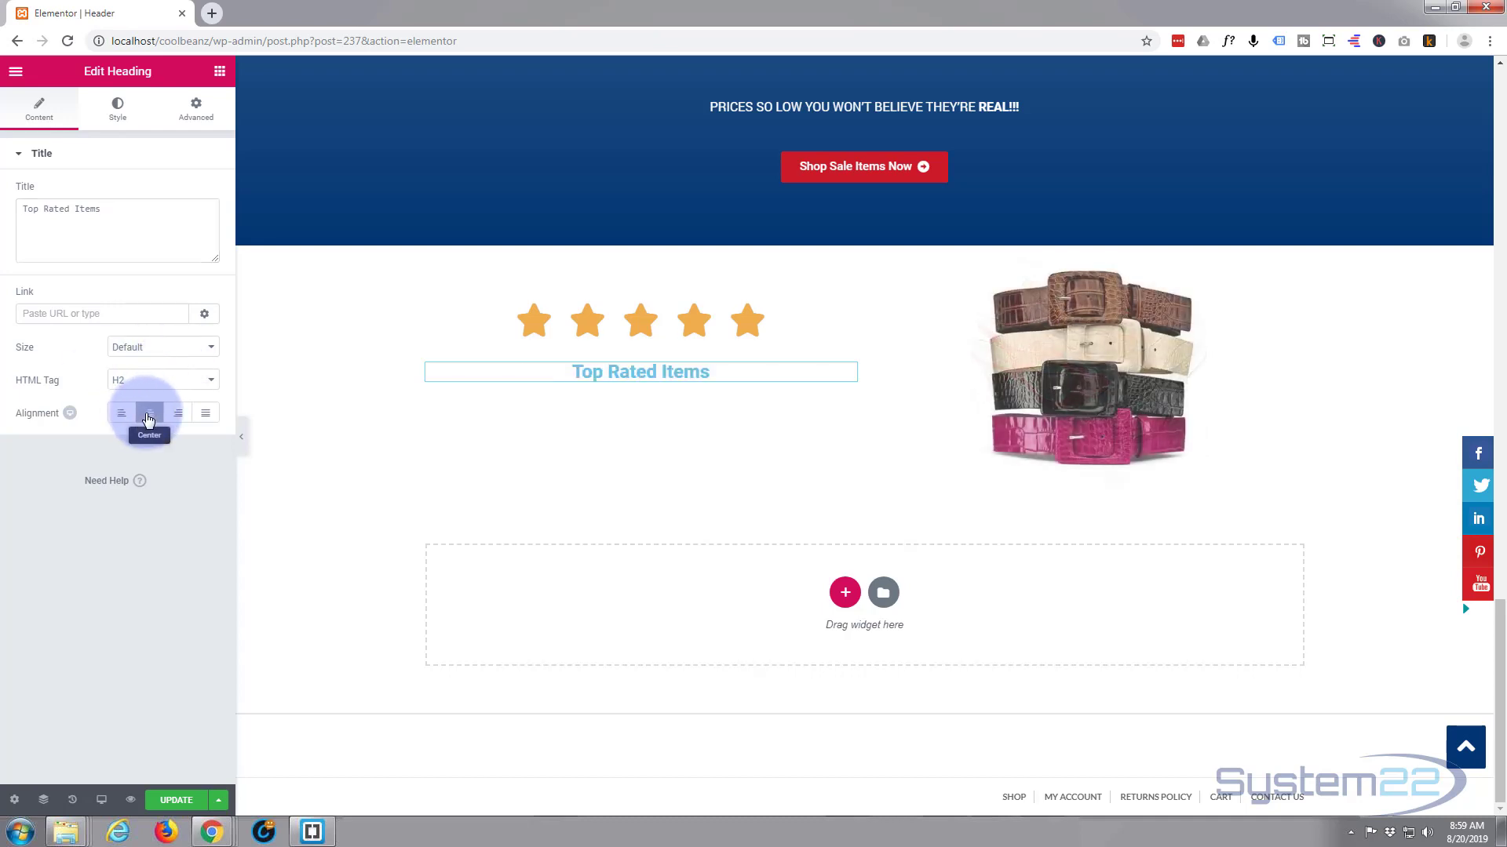
# Inspect the navigation bar, copy its background colour #033772, and close DevTools
pyautogui.scroll(10, 377, 474)
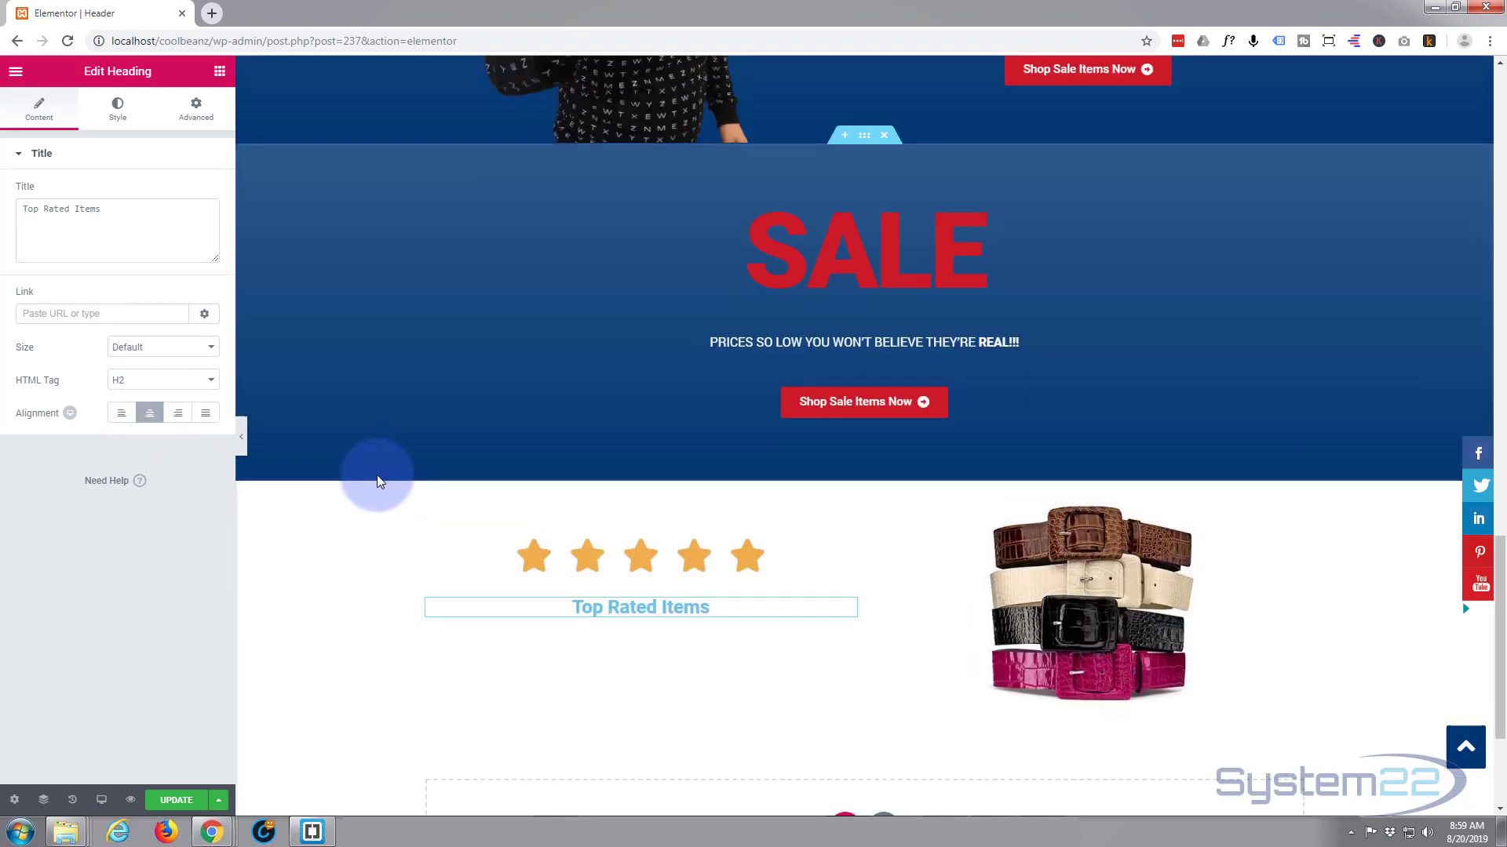
pyautogui.scroll(2, 377, 480)
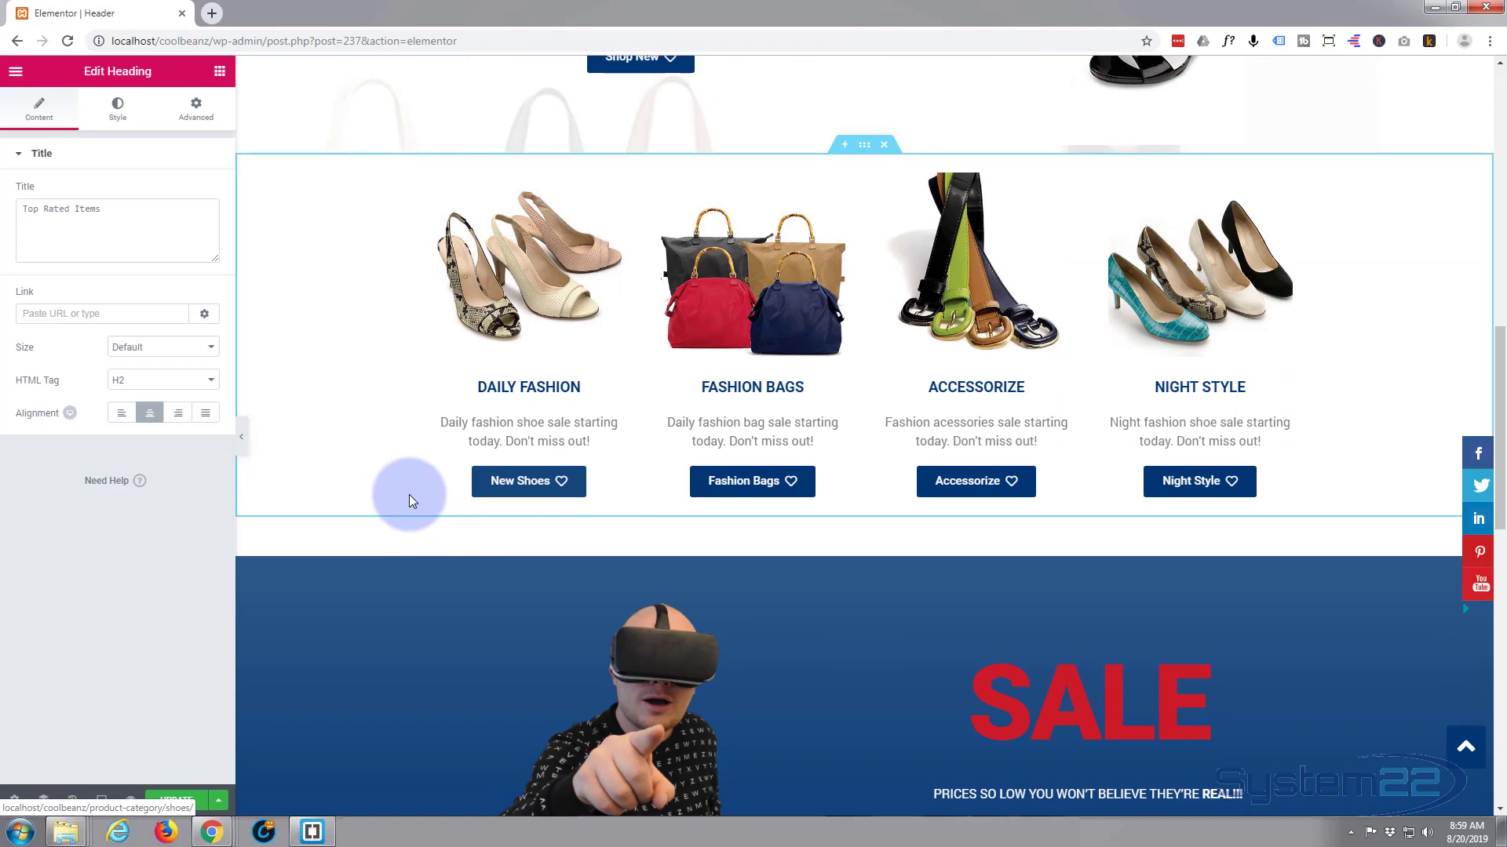
pyautogui.scroll(9, 408, 493)
pyautogui.scroll(3, 408, 491)
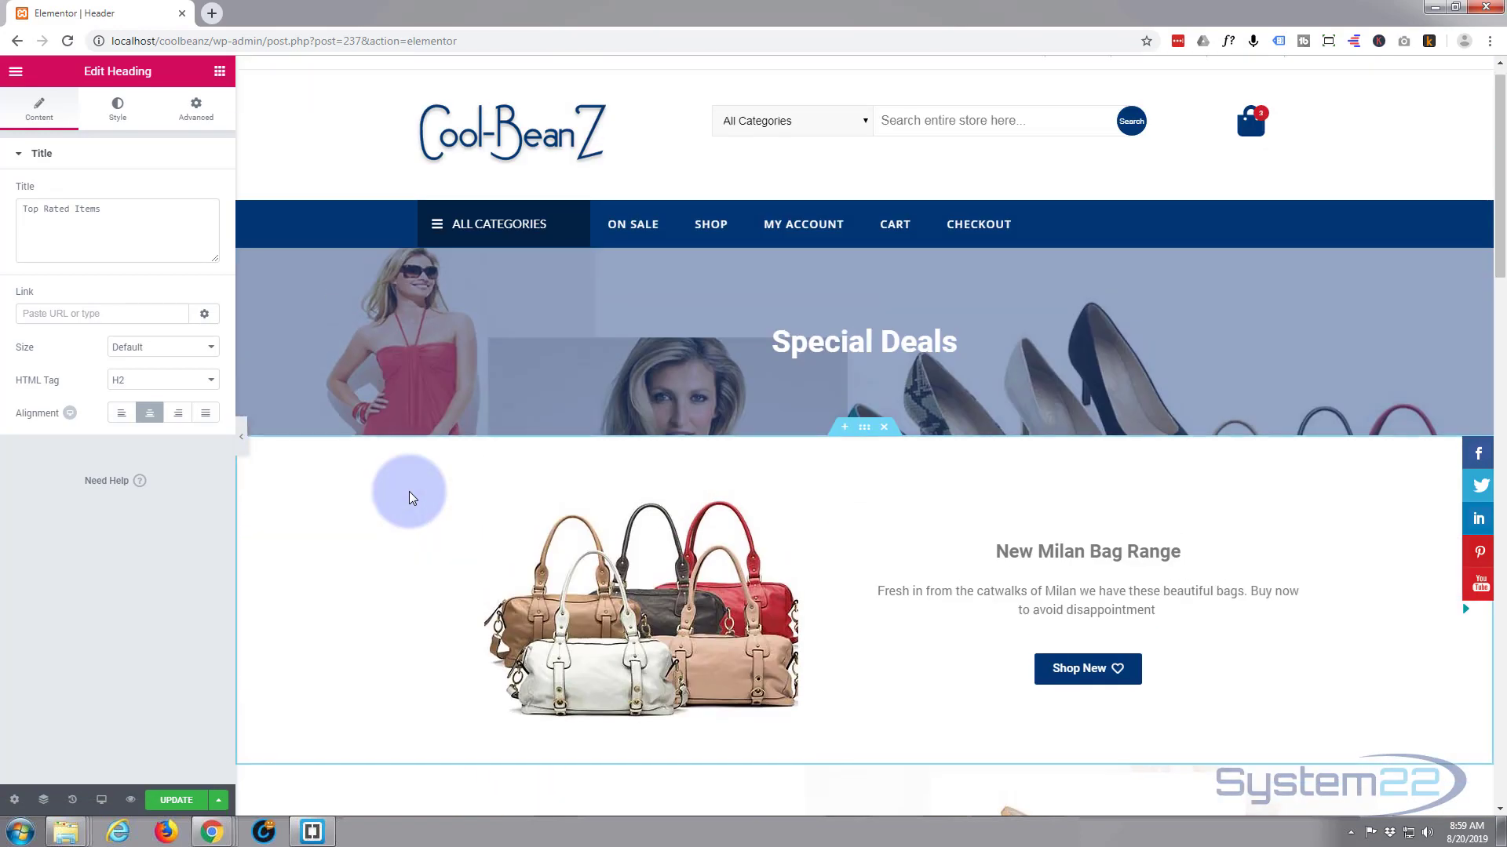
pyautogui.rightClick(263, 249)
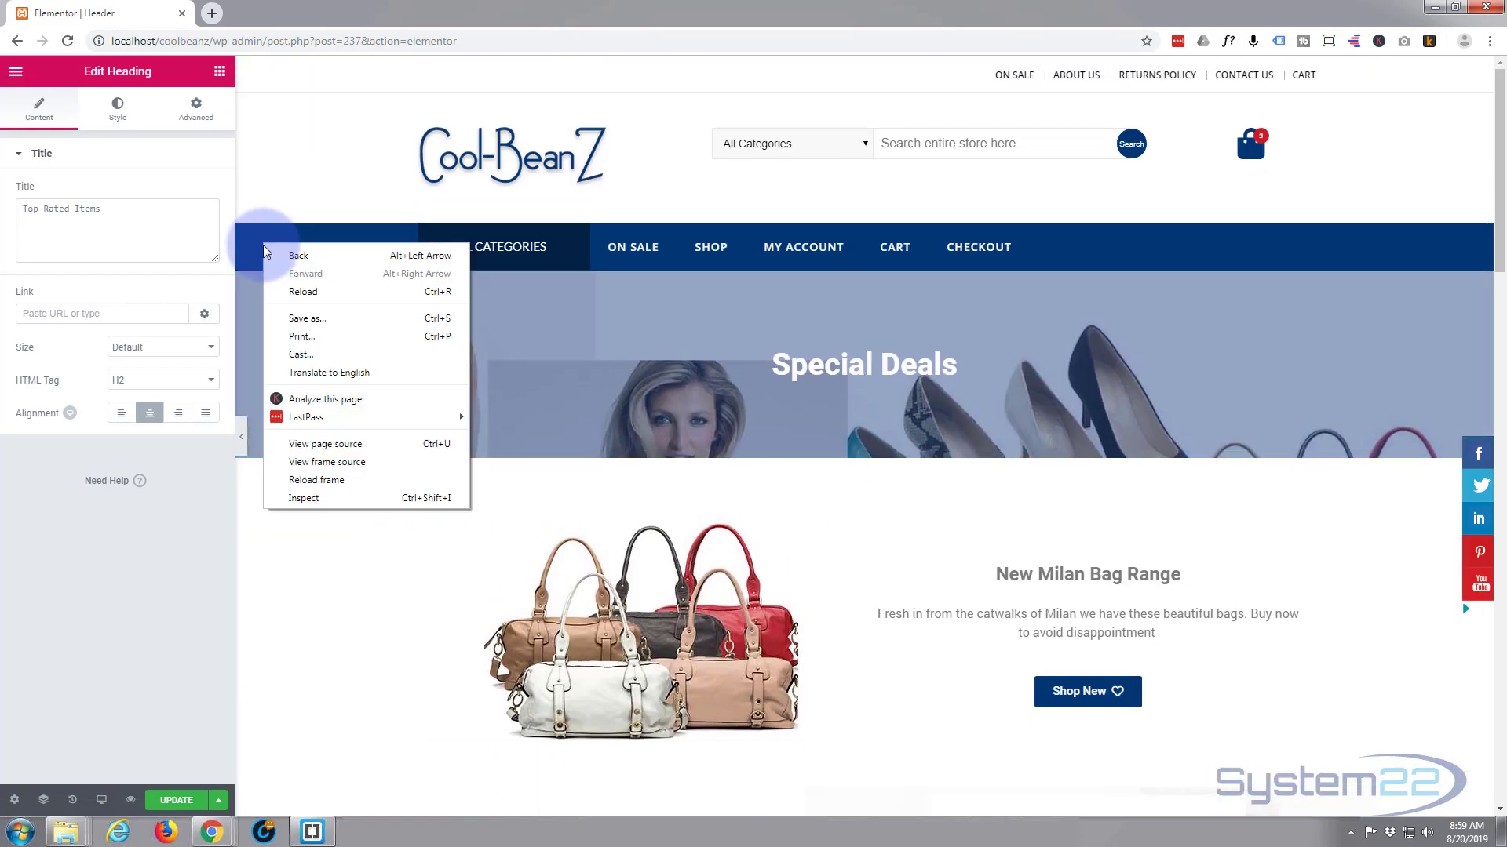
pyautogui.click(310, 499)
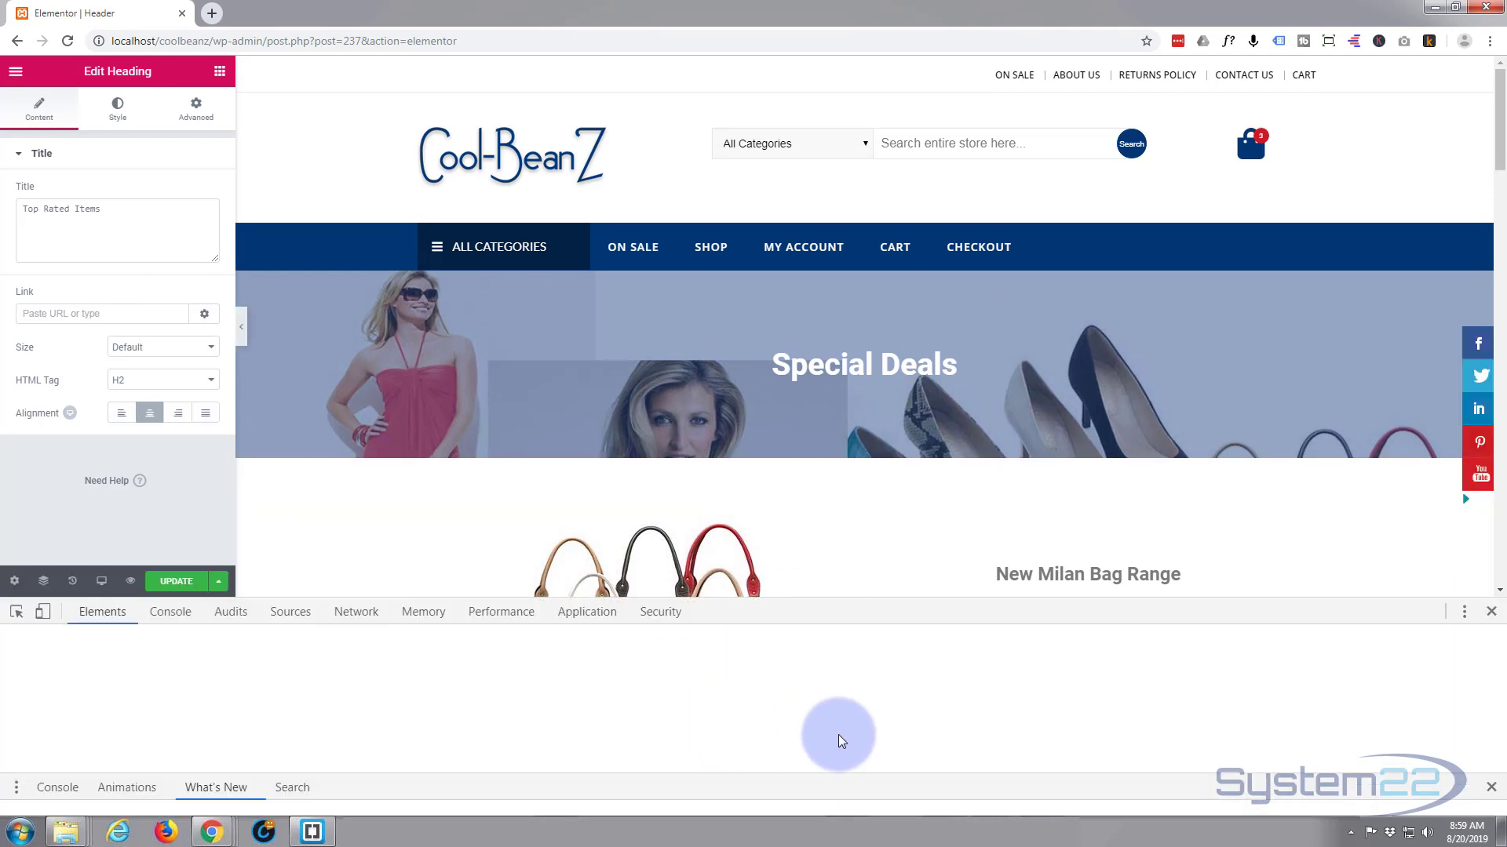
pyautogui.scroll(-2, 1123, 683)
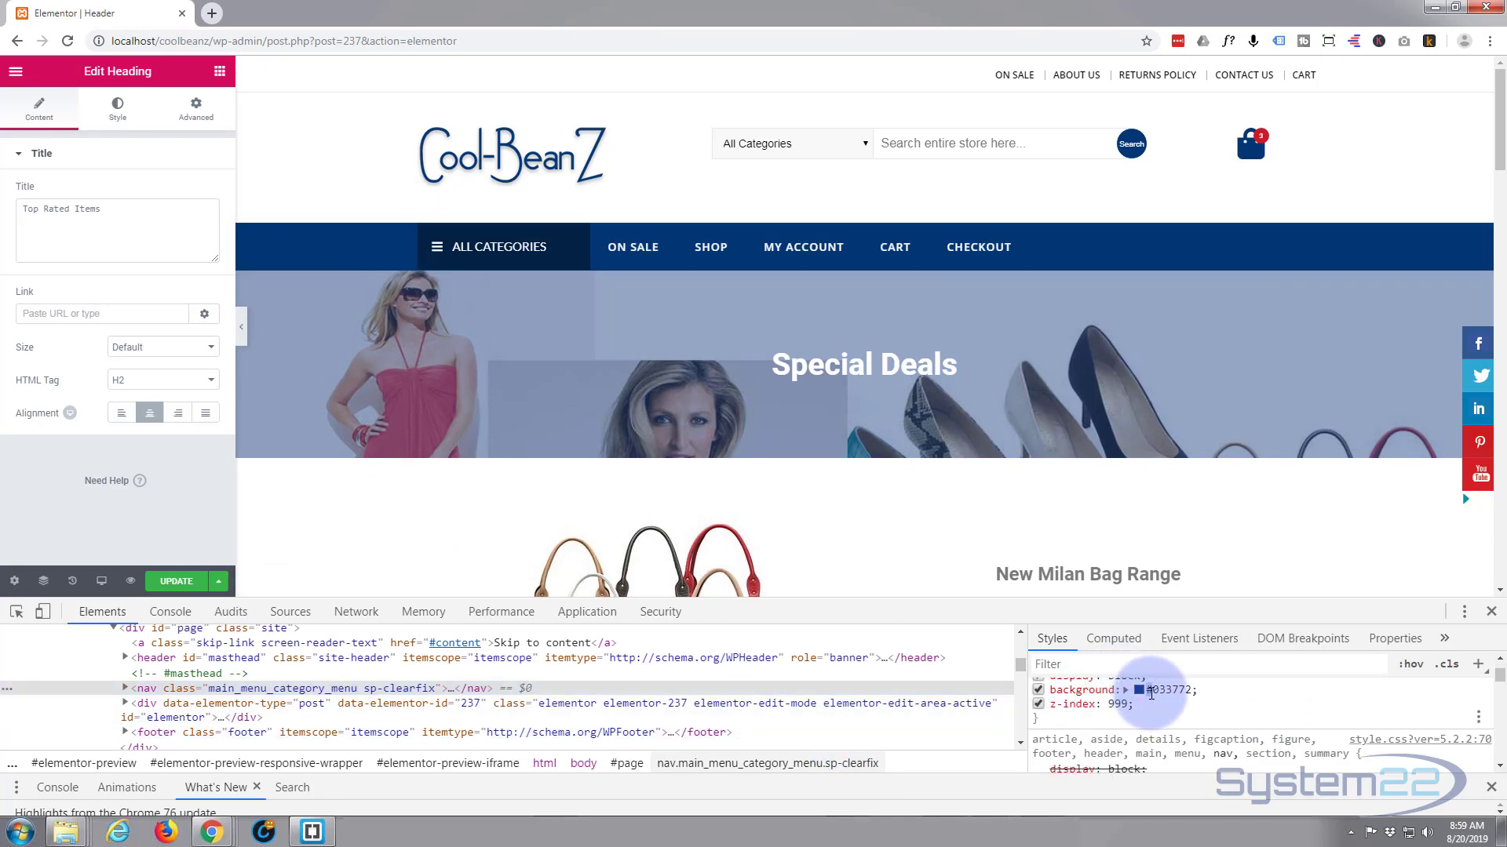
pyautogui.moveTo(1155, 692); pyautogui.dragTo(1197, 698)
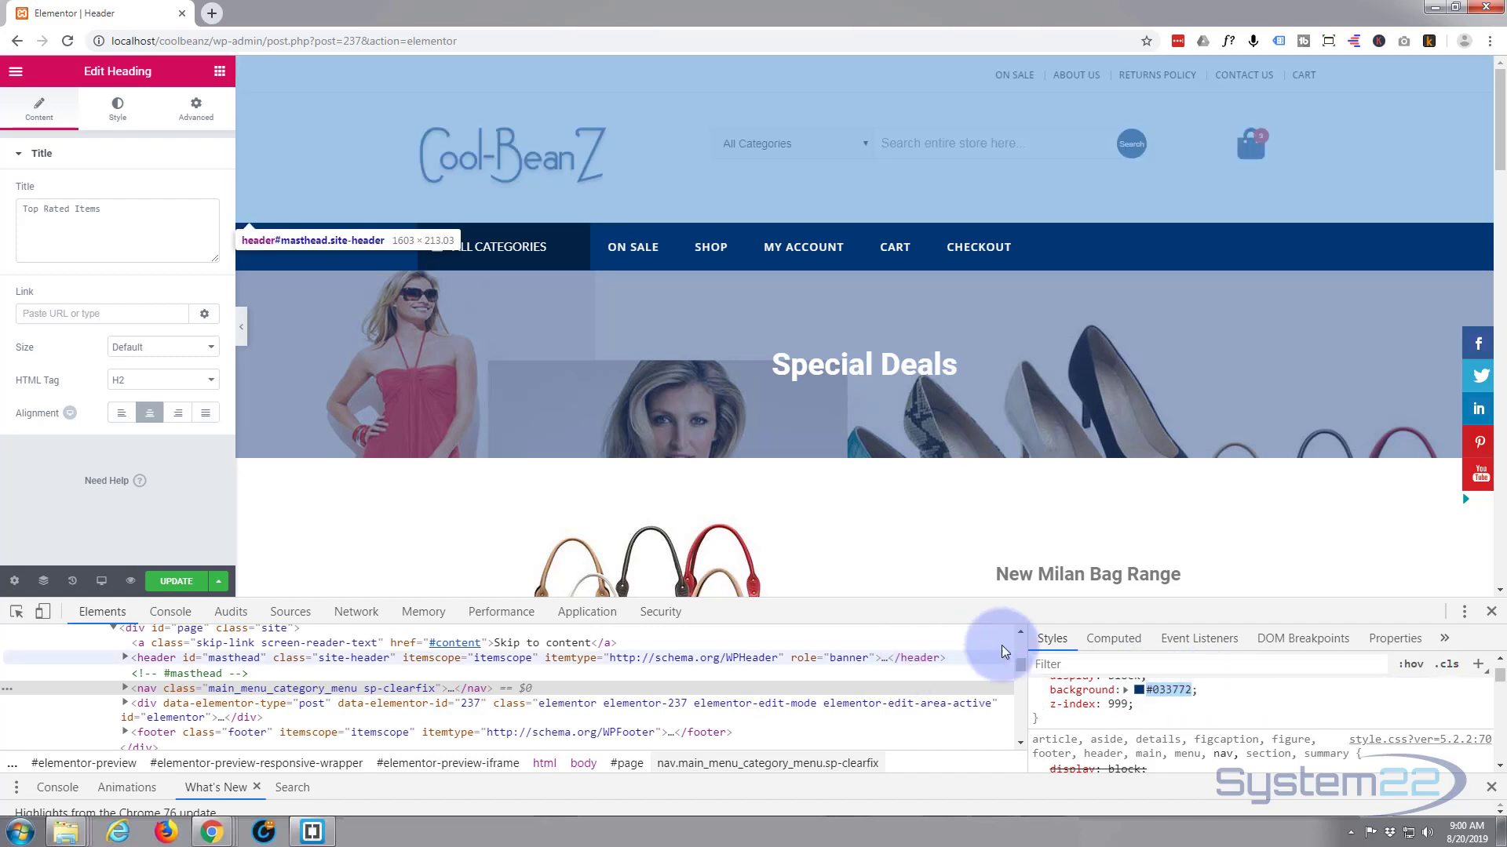
pyautogui.click(1492, 613)
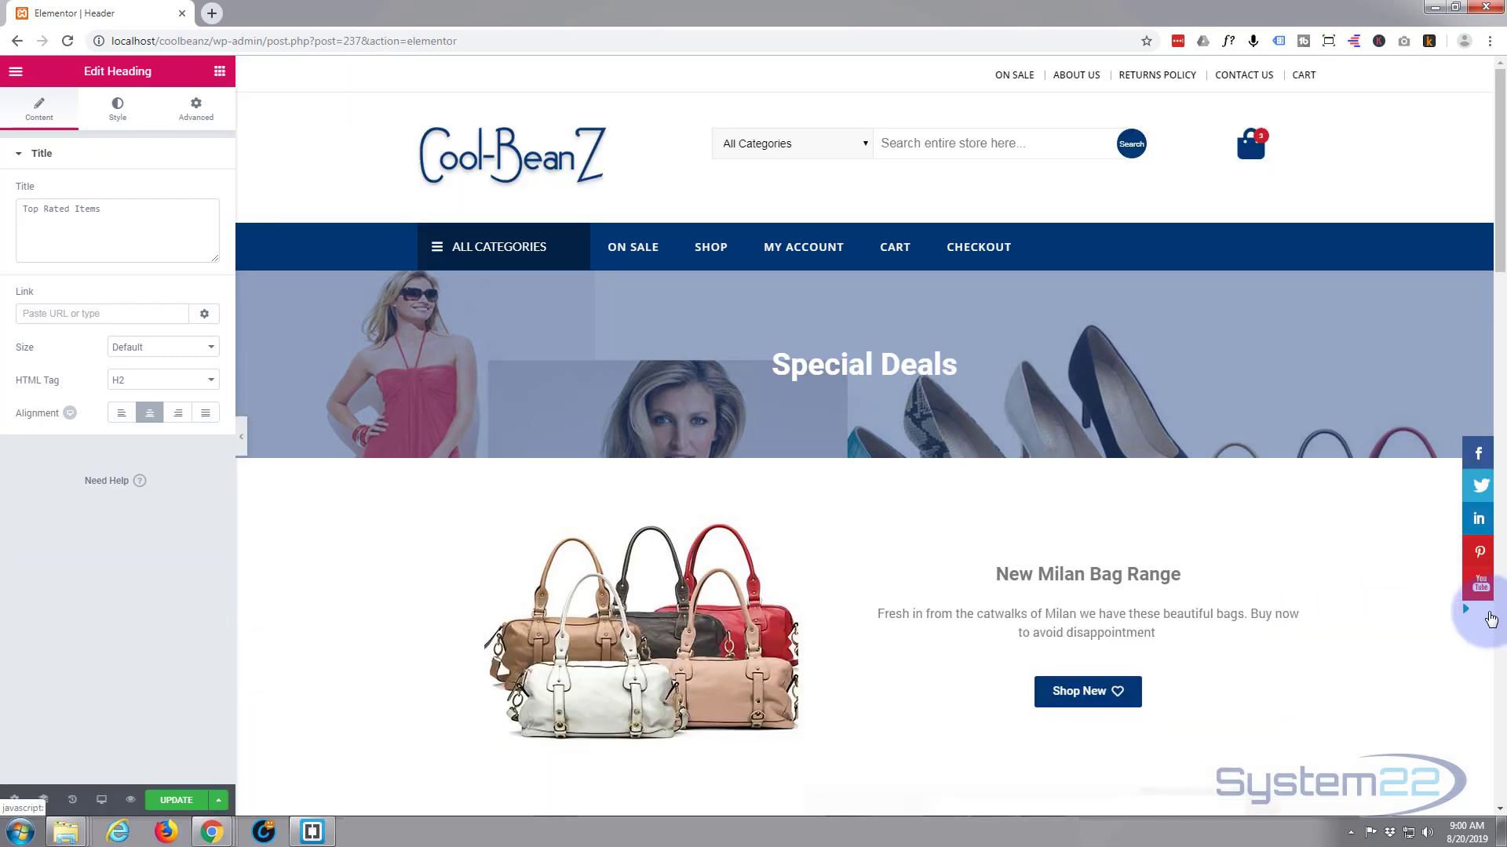
pyautogui.rightClick(281, 250)
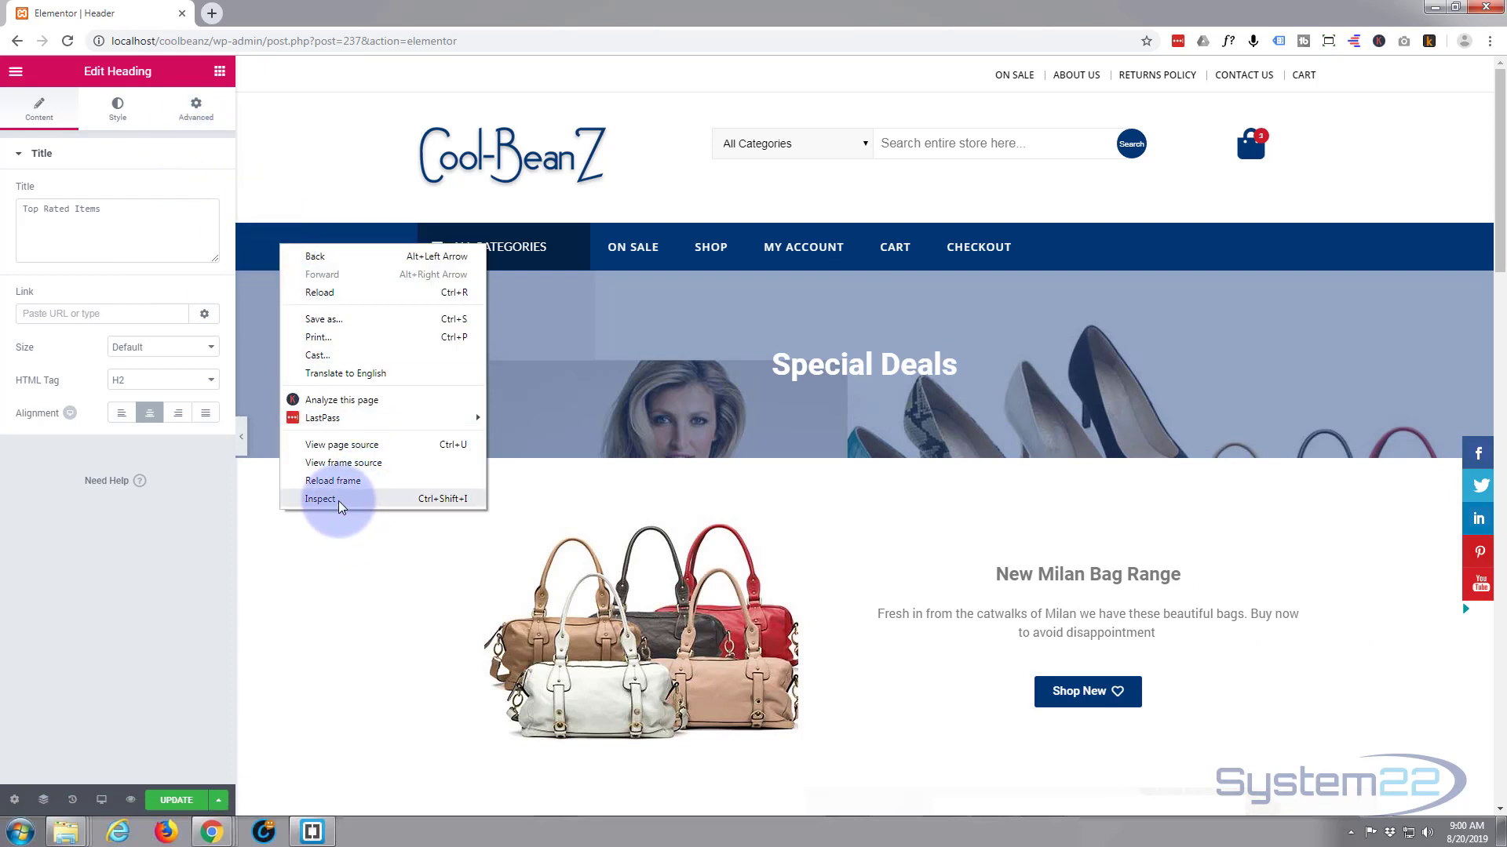
pyautogui.click(317, 153)
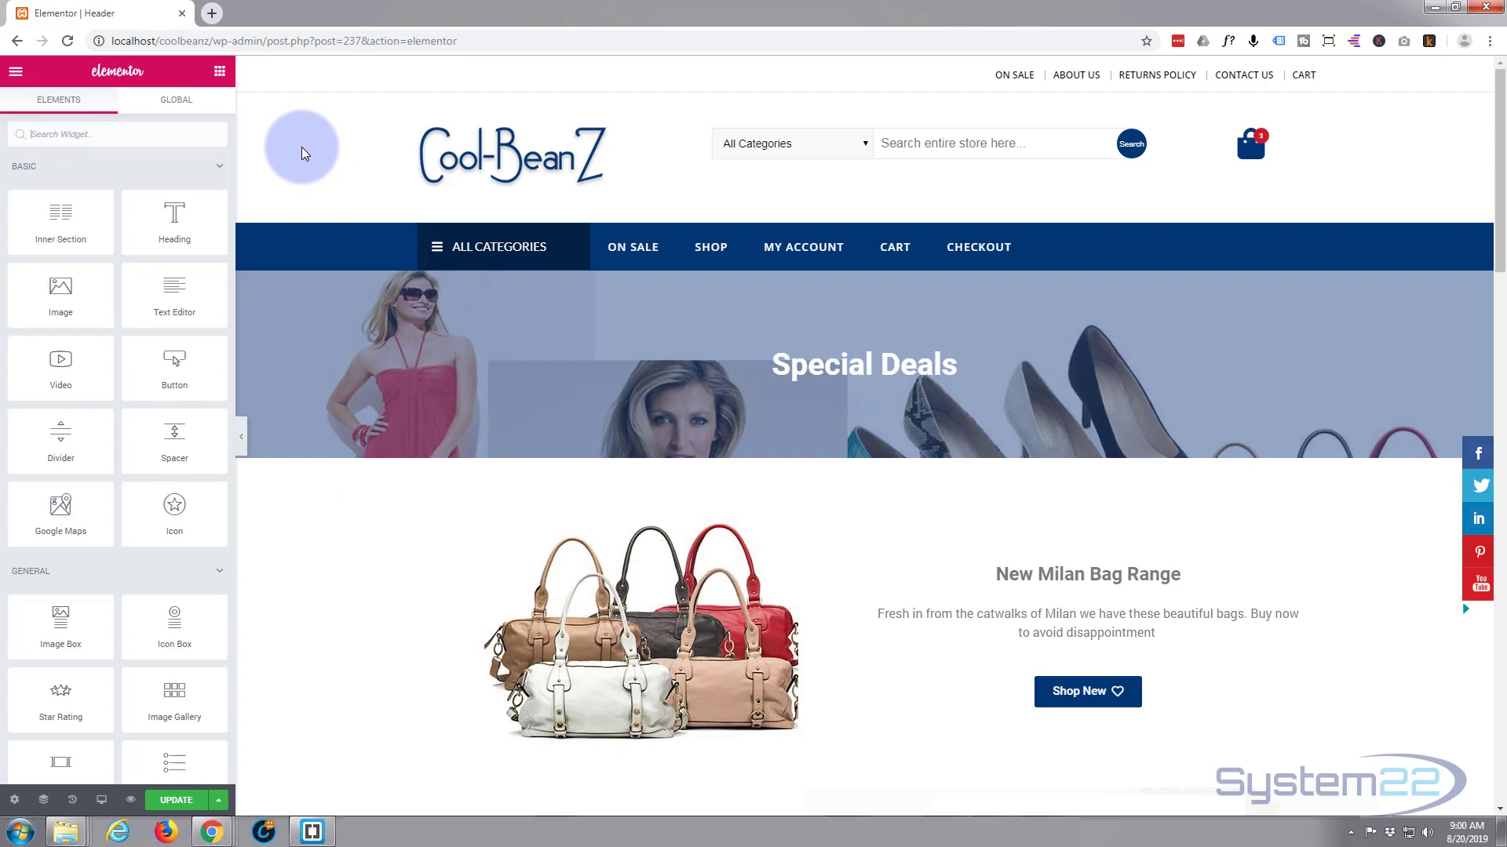
# Paste #033772 as the Top Rated Items heading's text colour
pyautogui.scroll(-13, 302, 138)
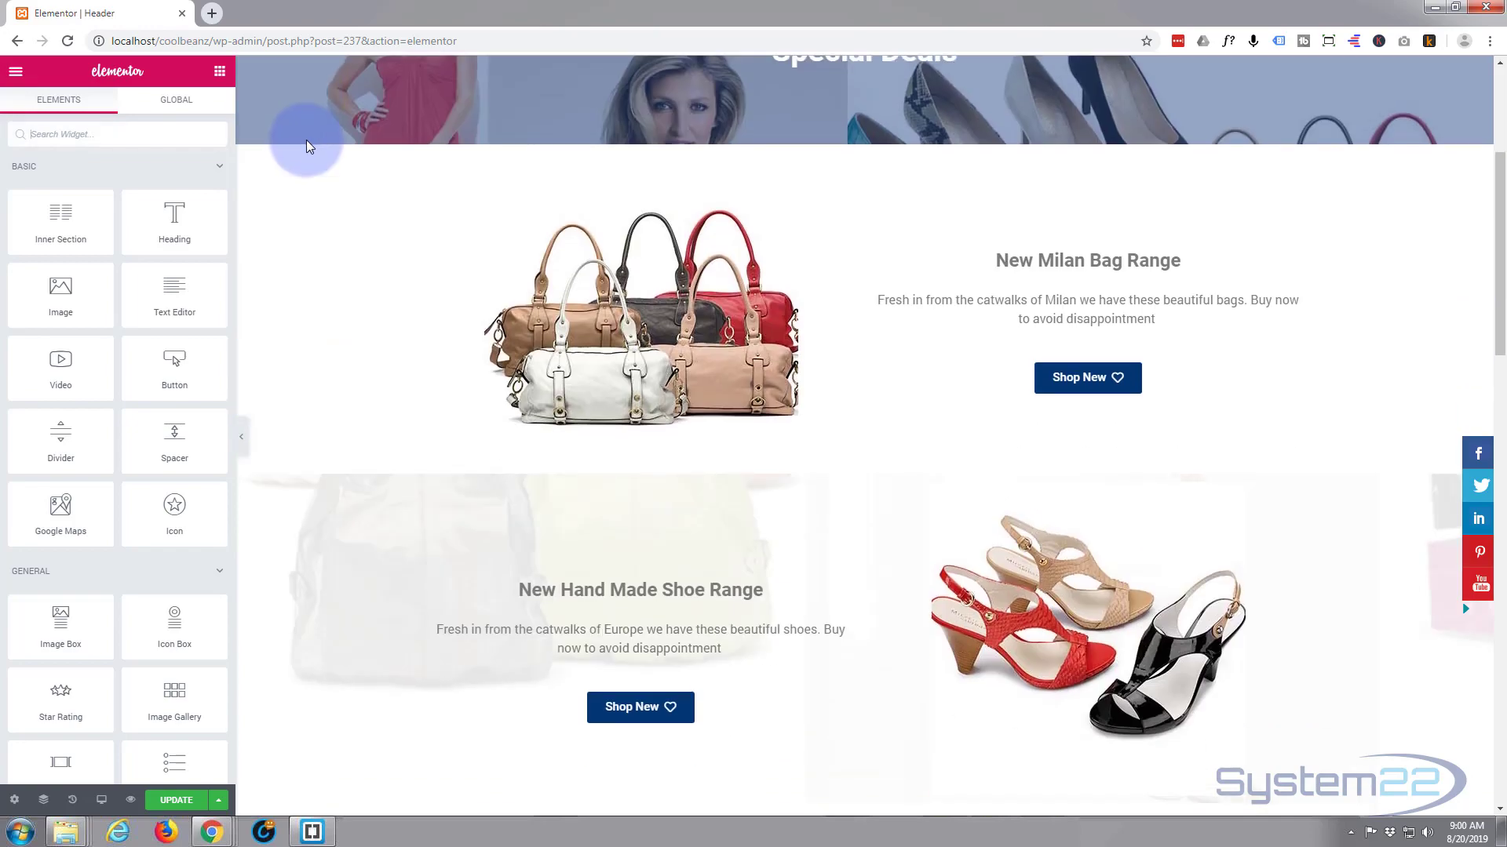
pyautogui.scroll(-8, 308, 139)
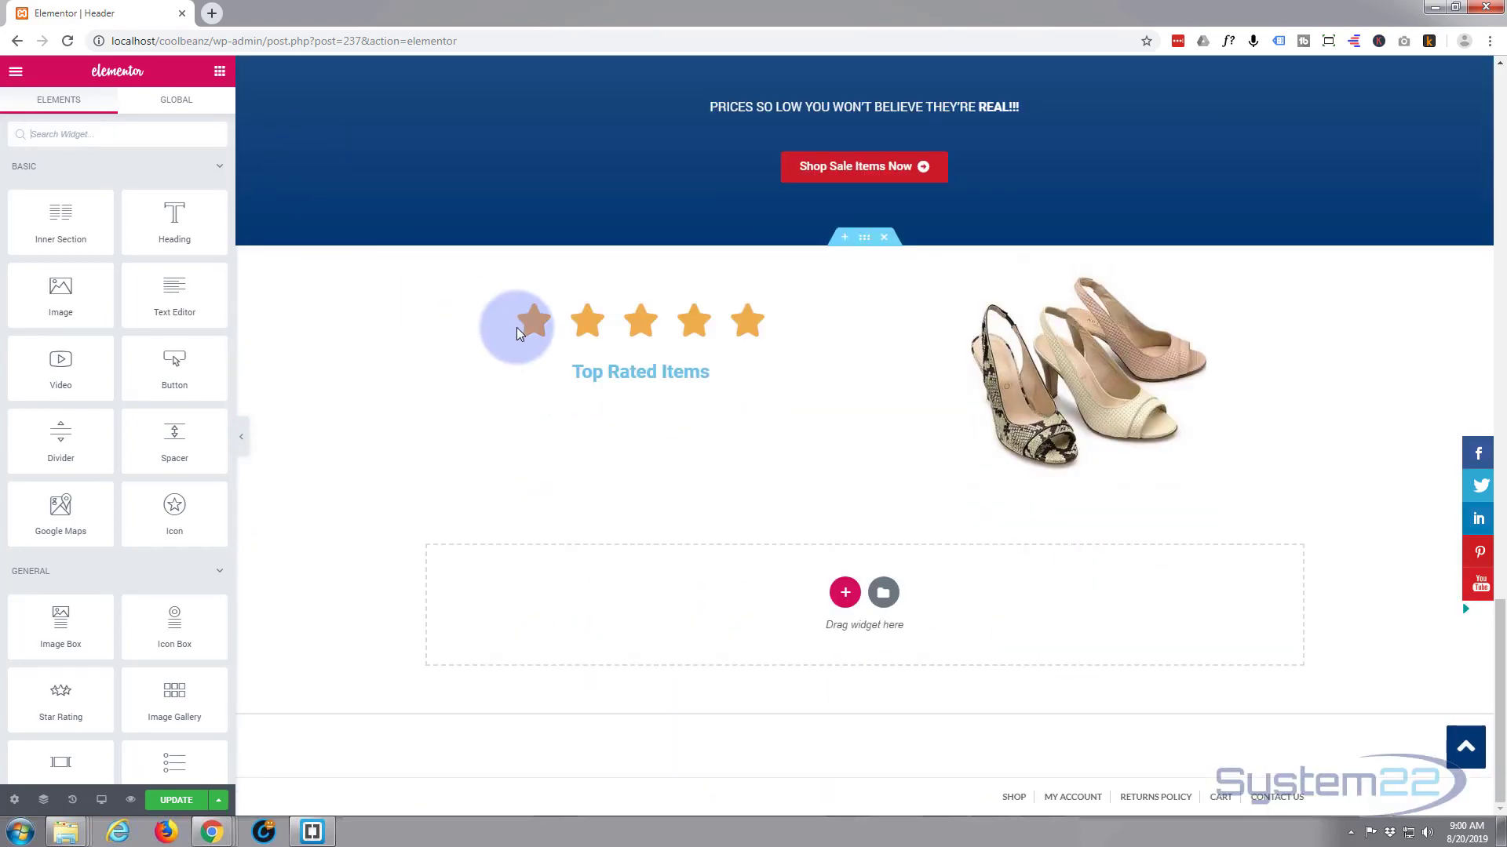
pyautogui.click(627, 377)
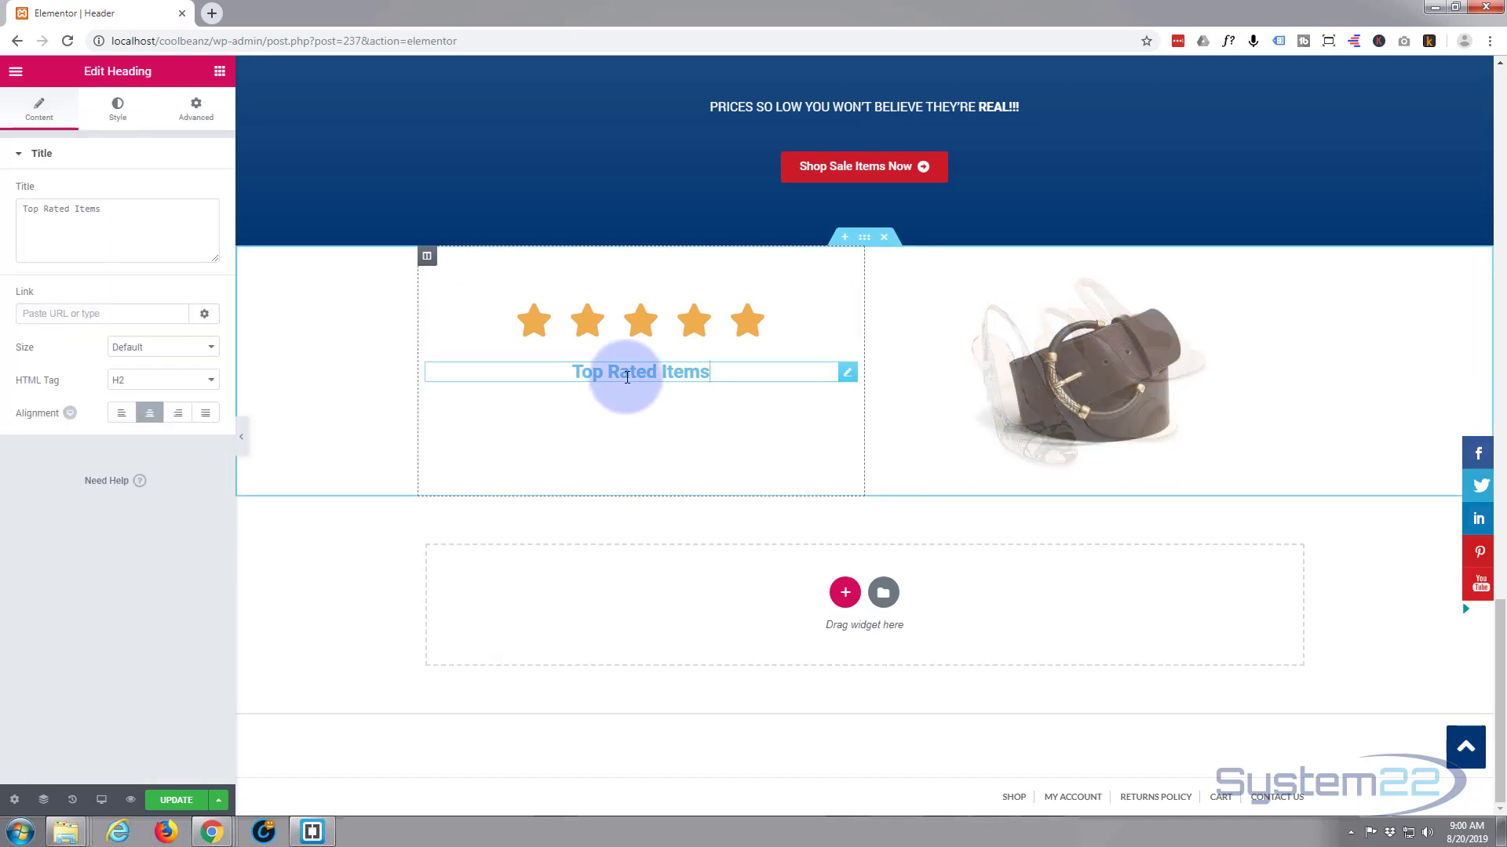
pyautogui.click(116, 119)
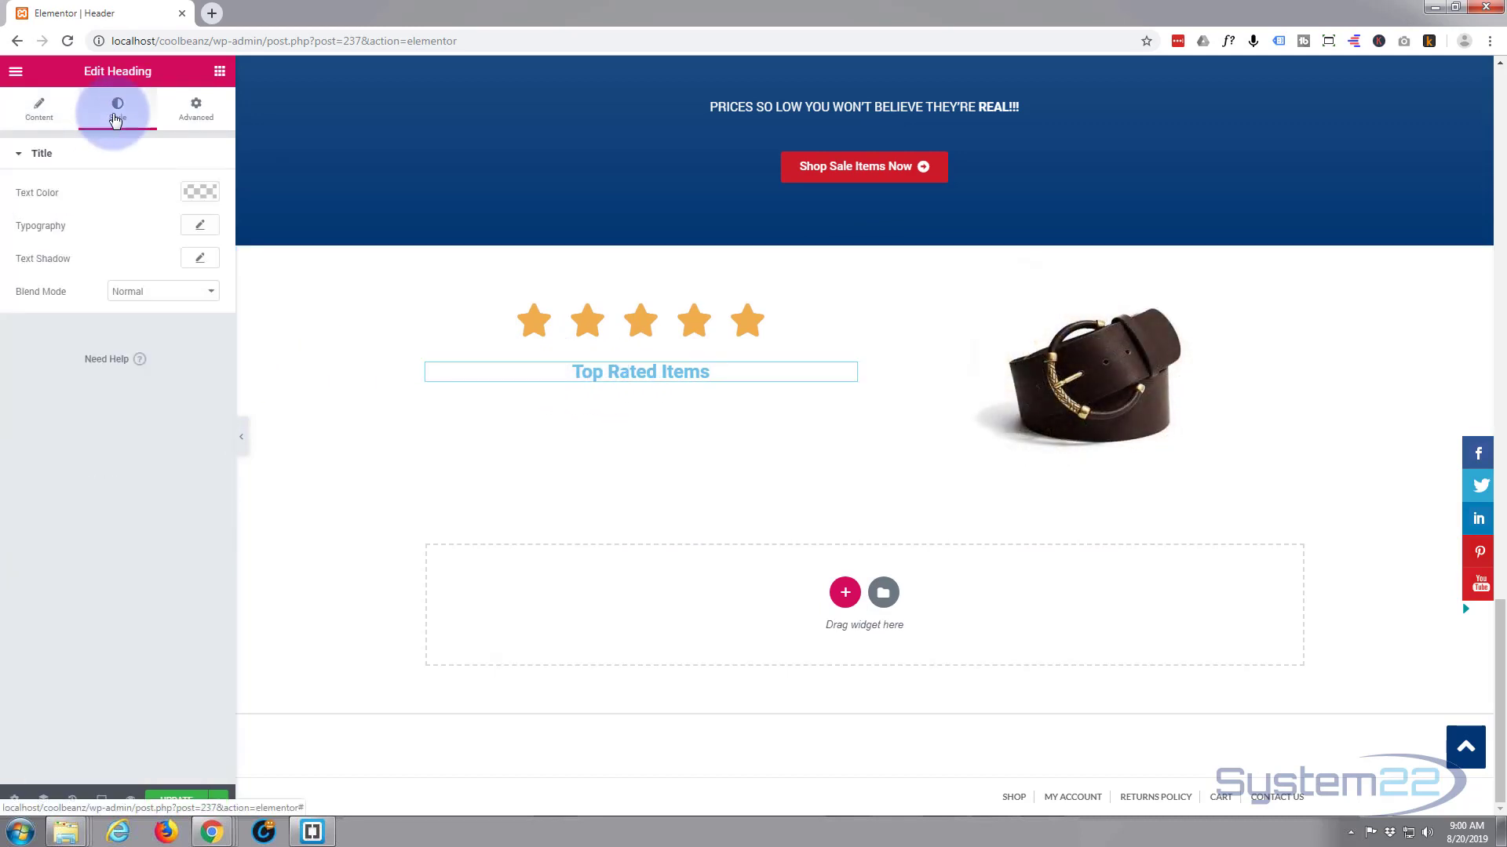
pyautogui.click(195, 192)
pyautogui.click(69, 191)
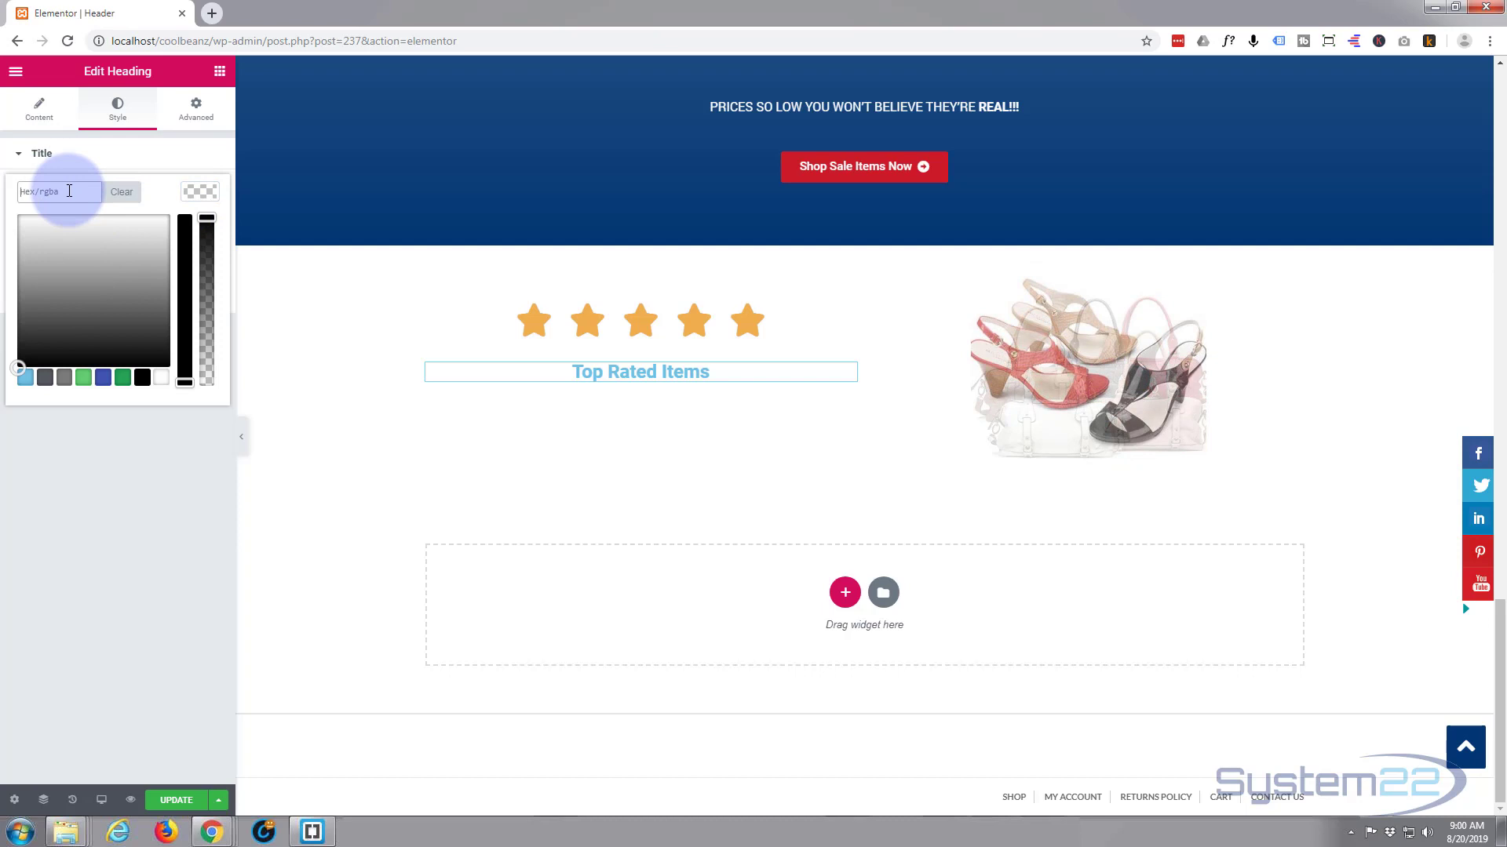
pyautogui.write('#033772')
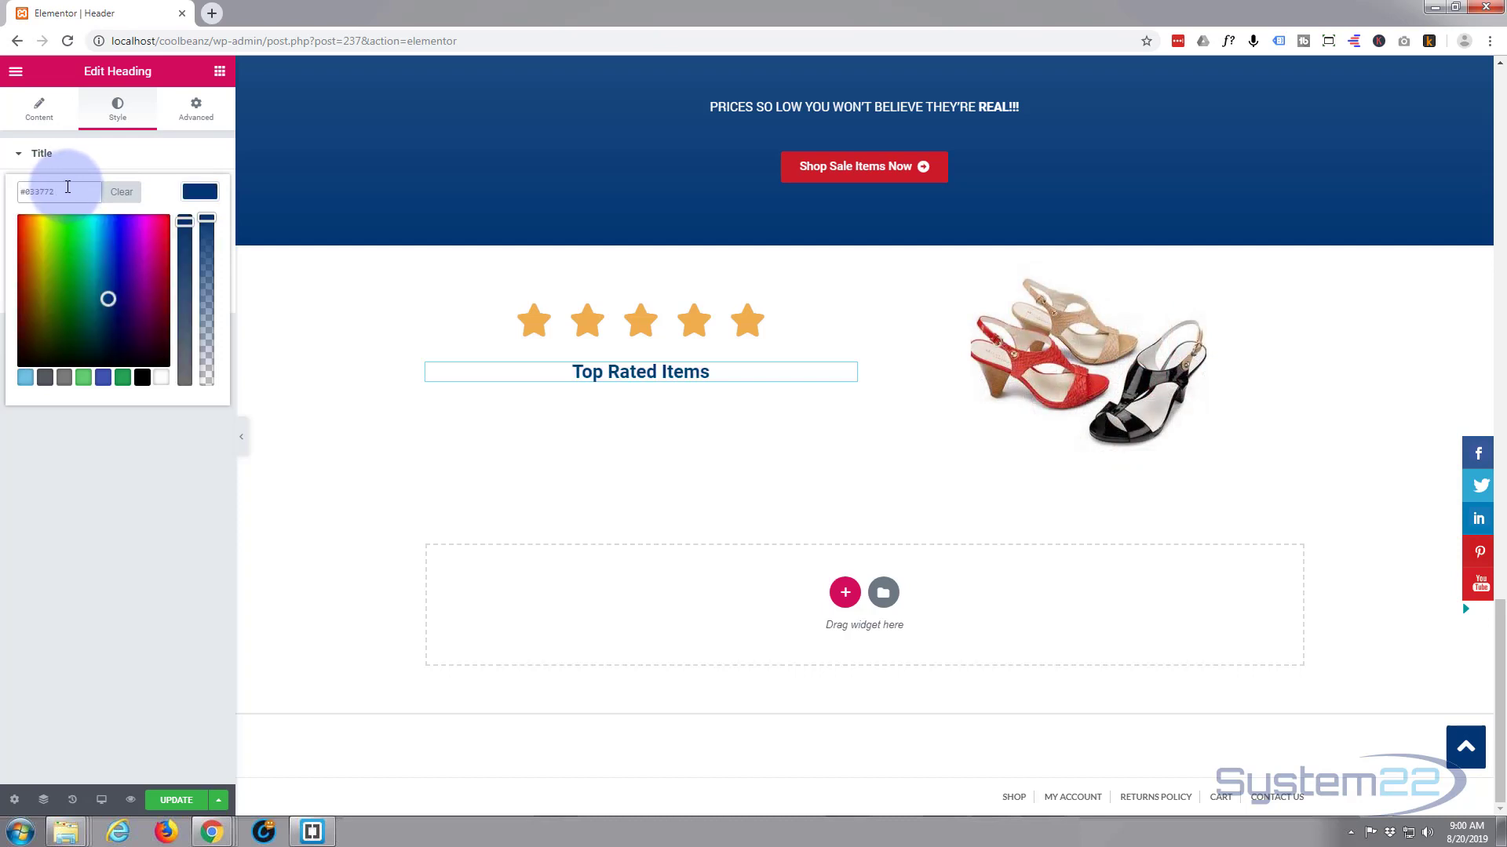
pyautogui.click(198, 194)
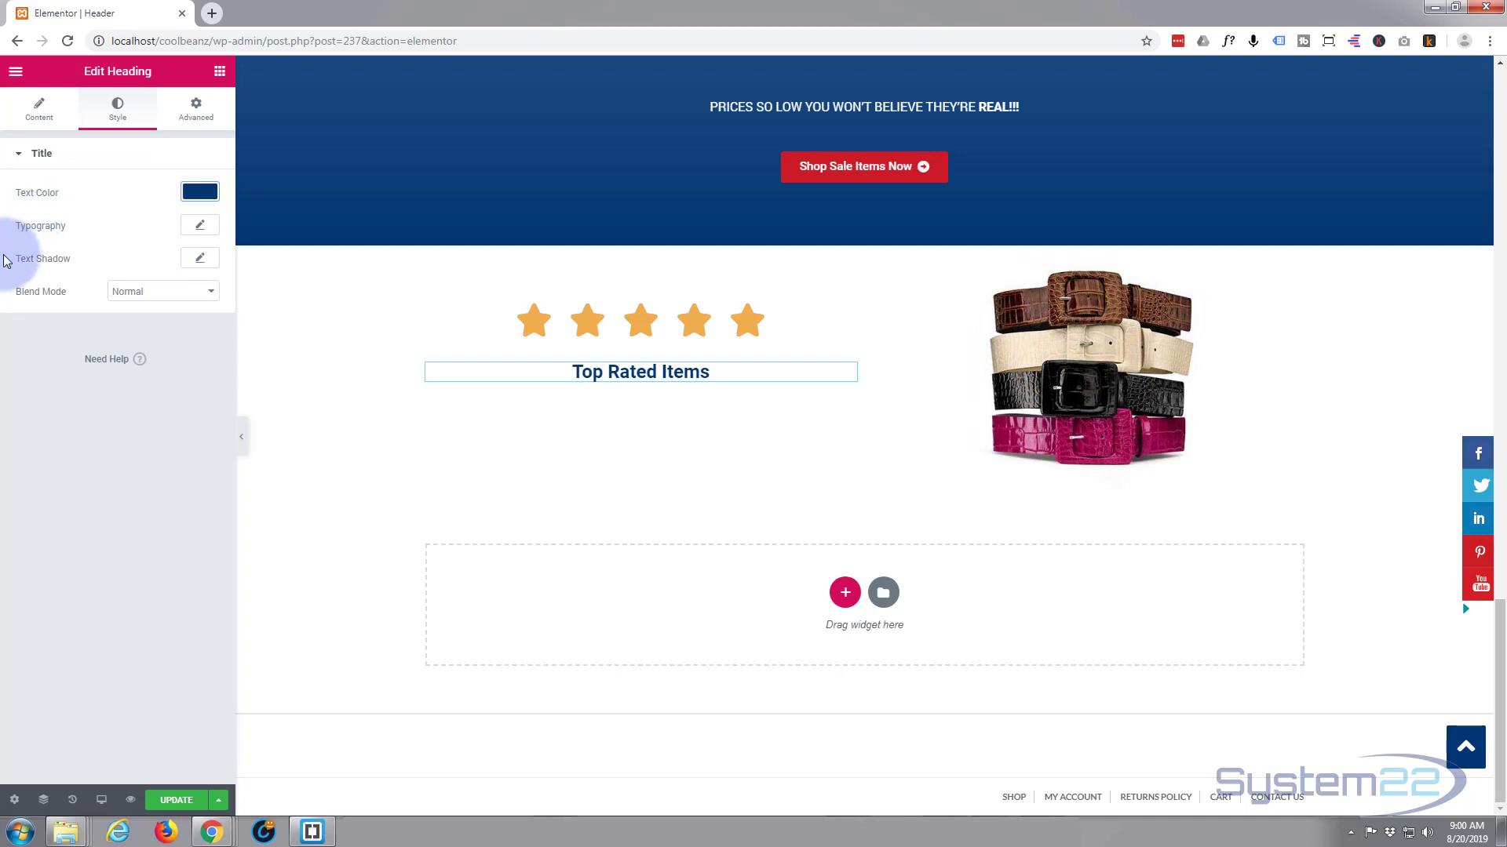
# Give the heading typography size 36, weight 900 and Uppercase transform, then save with UPDATE
pyautogui.click(201, 225)
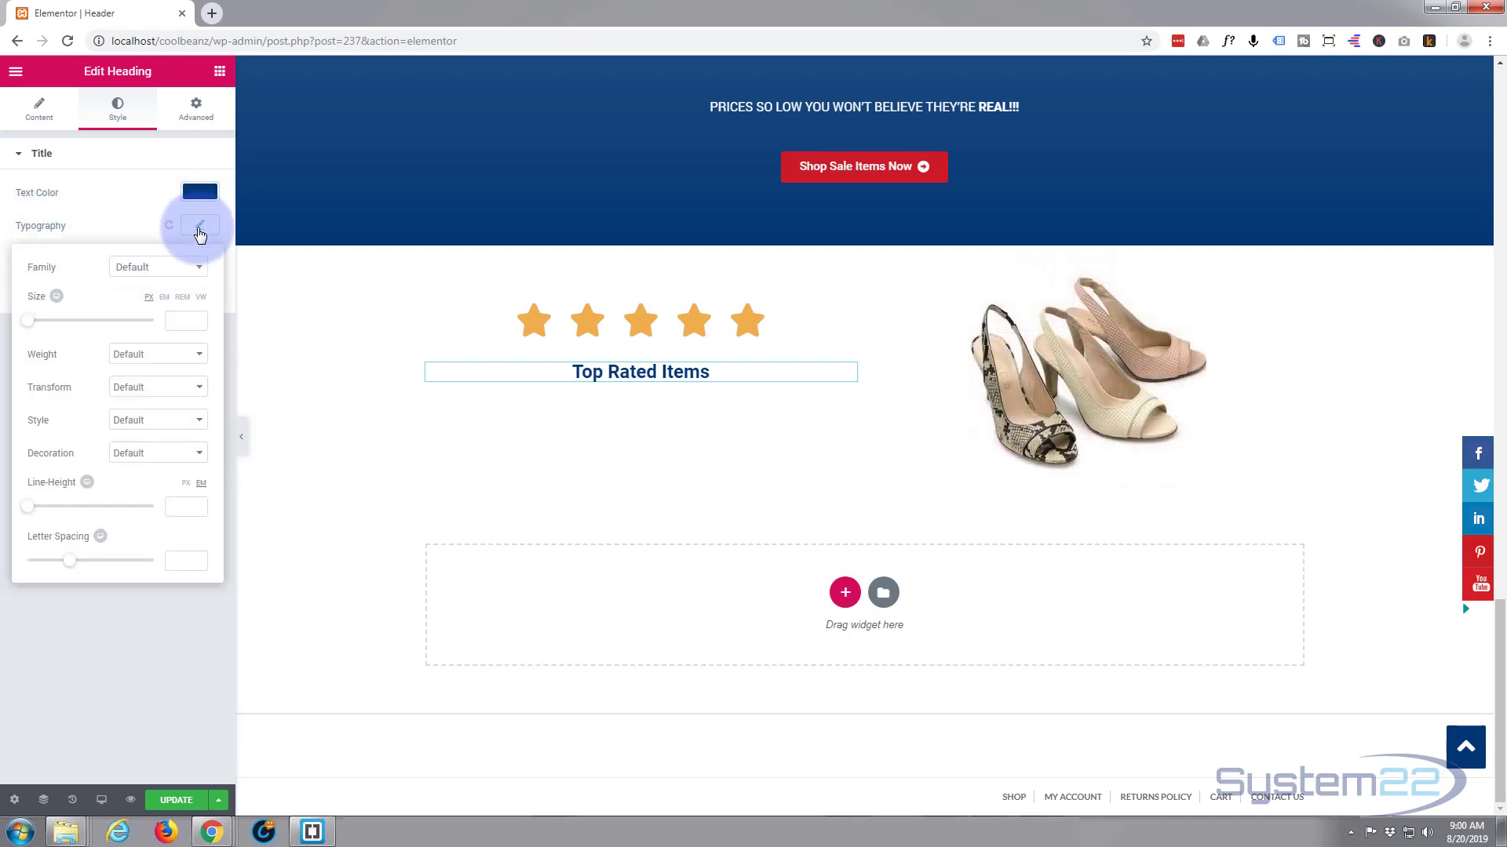
pyautogui.click(37, 322)
pyautogui.moveTo(37, 325); pyautogui.dragTo(53, 327)
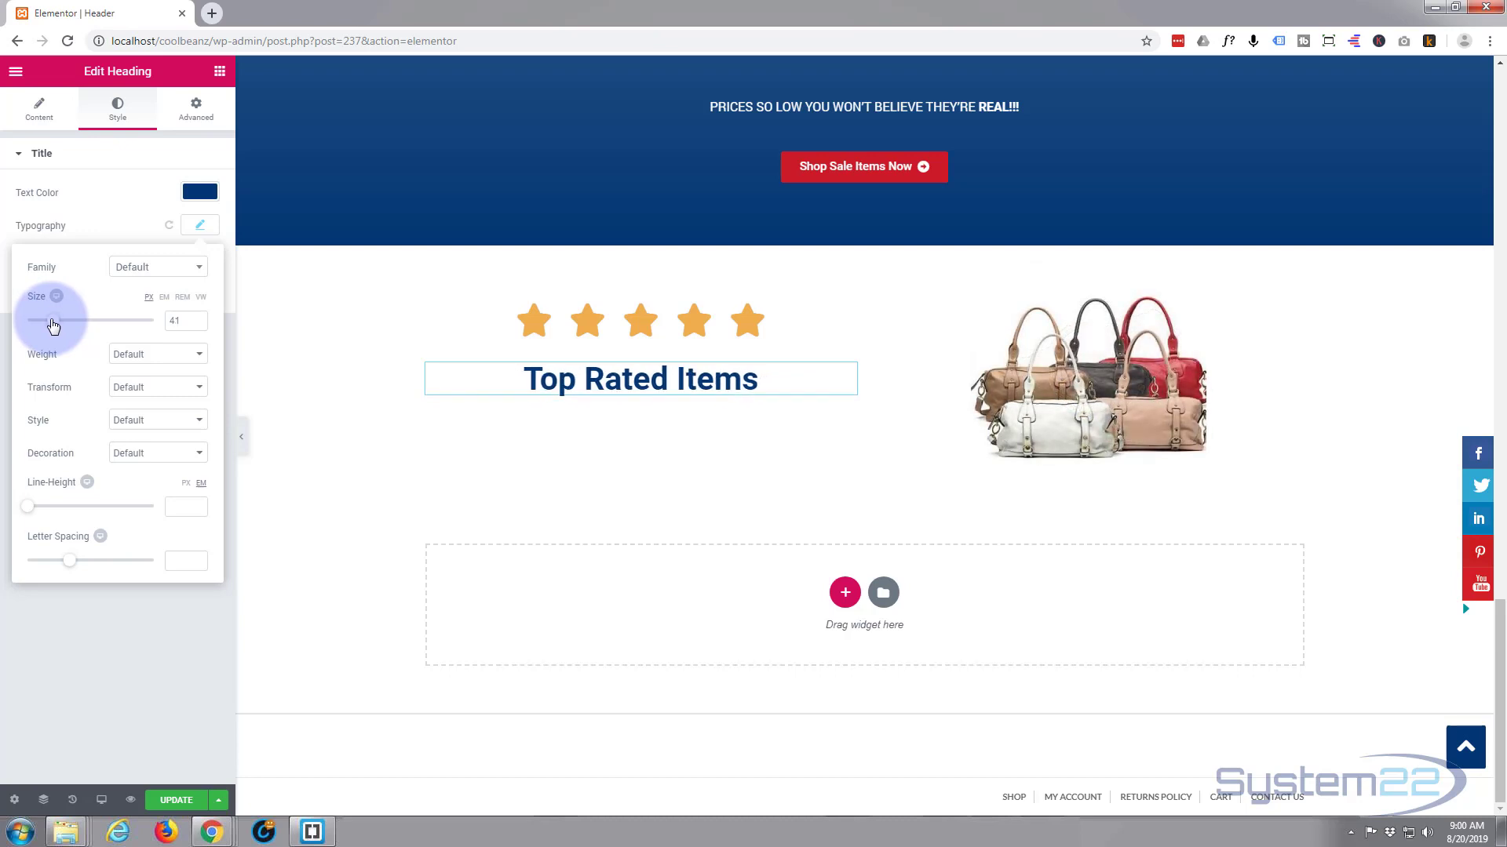
pyautogui.click(196, 355)
pyautogui.click(135, 477)
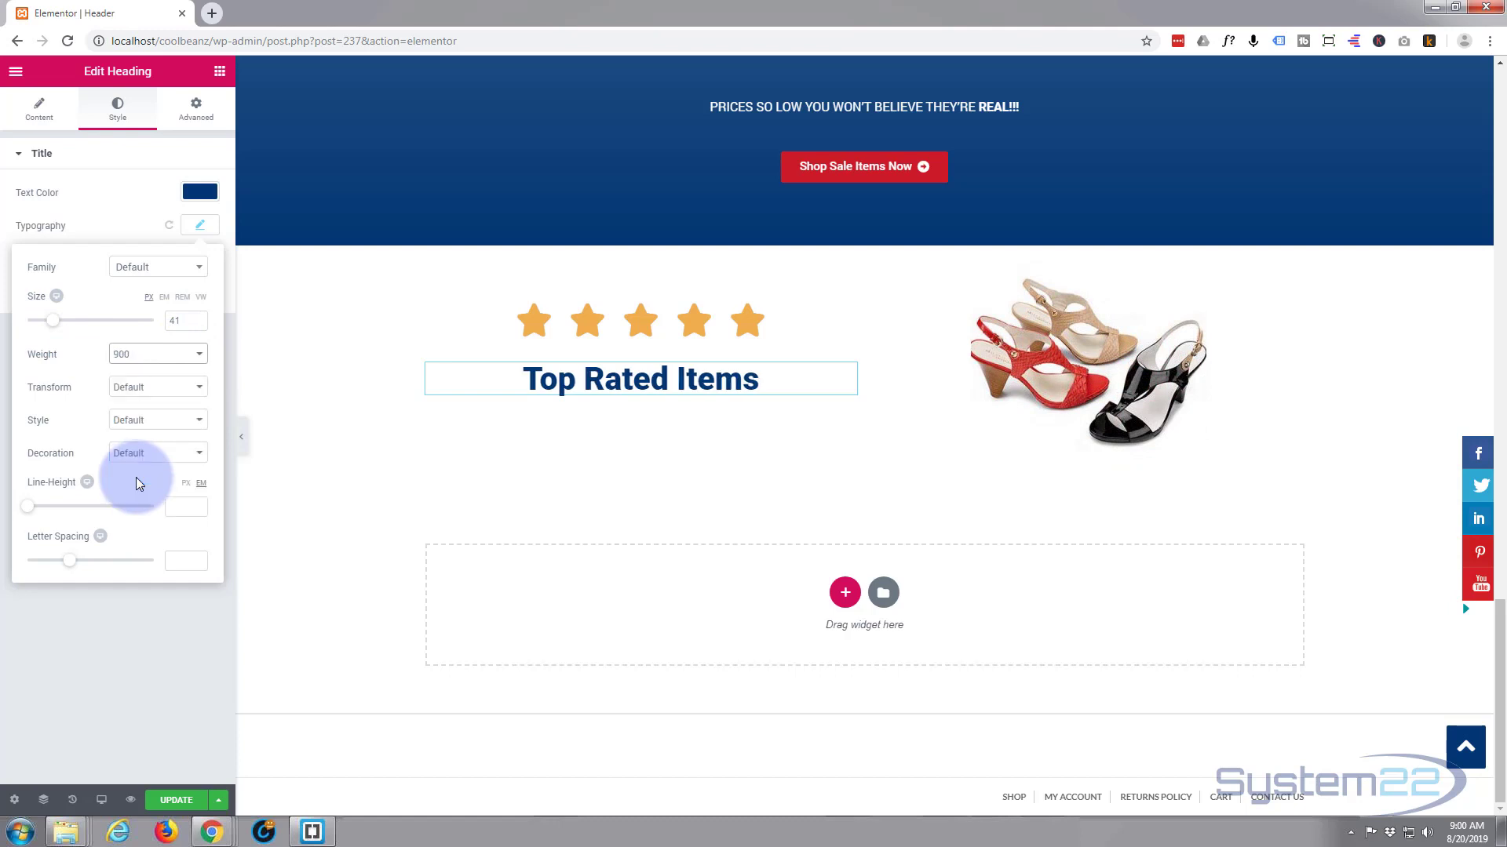
pyautogui.click(197, 392)
pyautogui.click(176, 418)
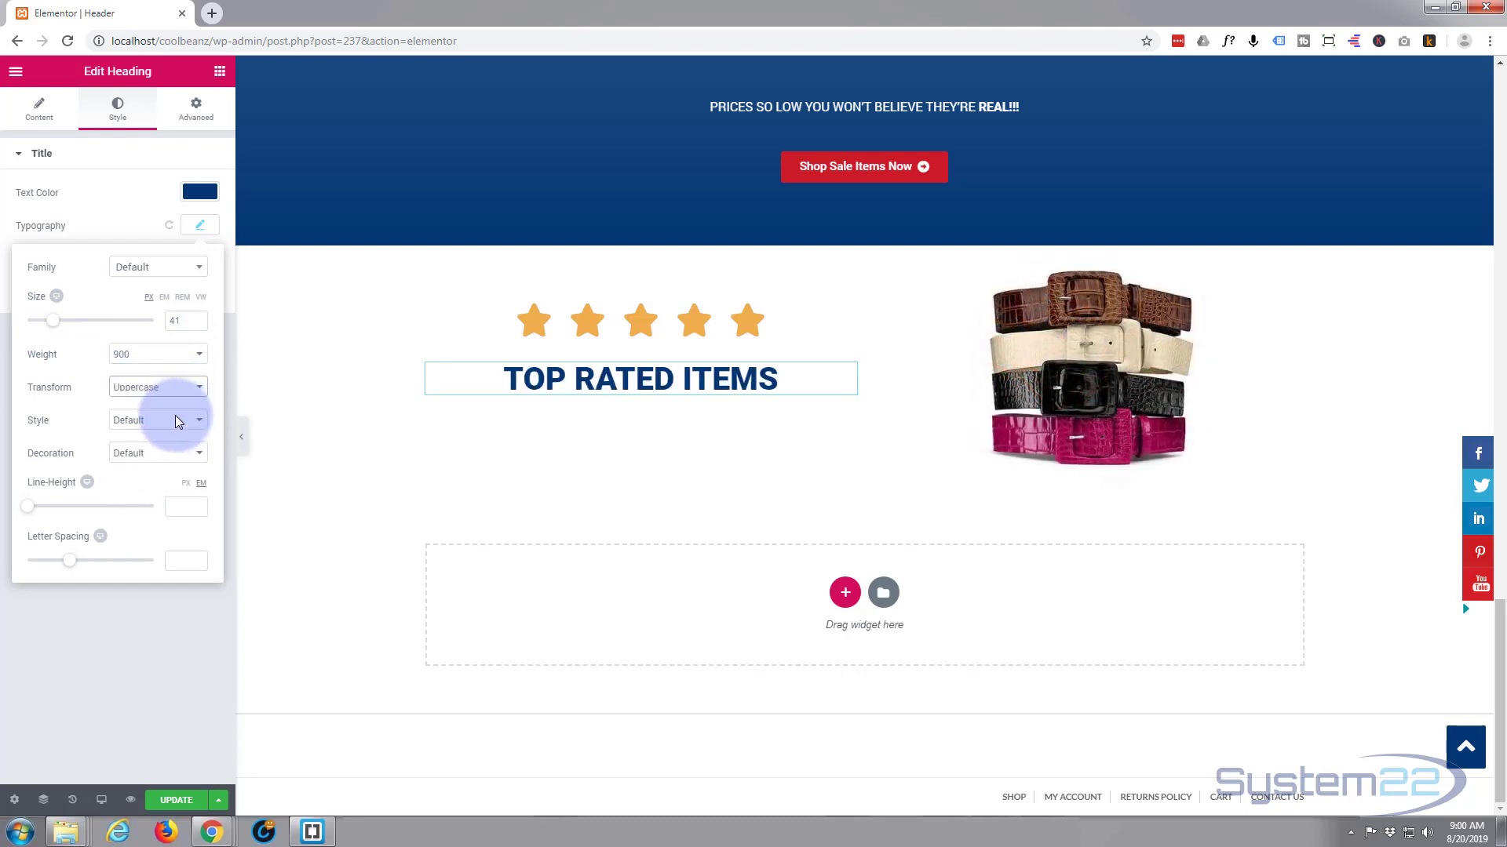
pyautogui.moveTo(60, 327); pyautogui.dragTo(55, 328)
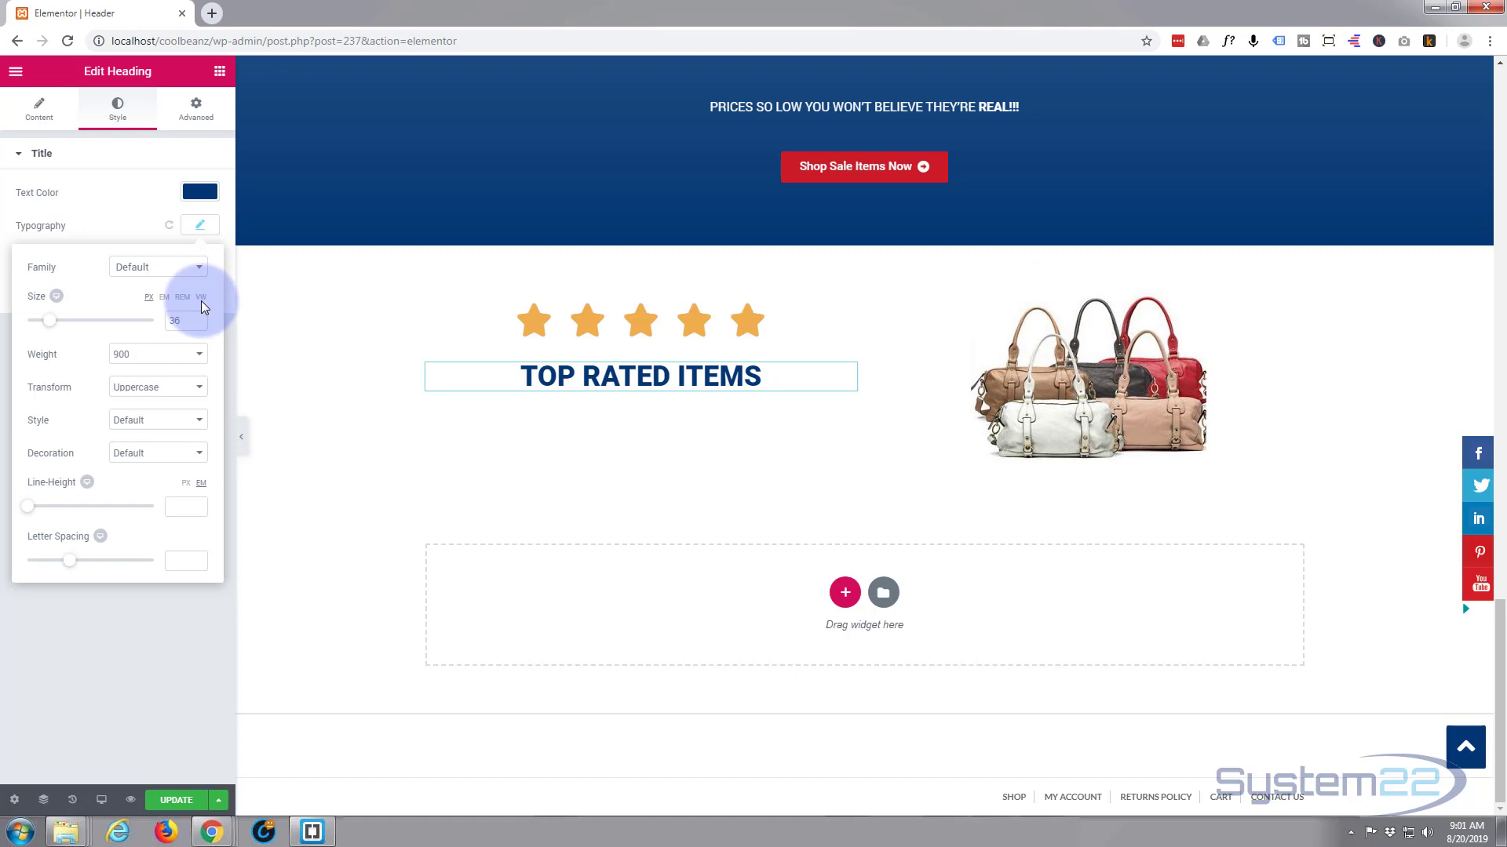
pyautogui.click(179, 800)
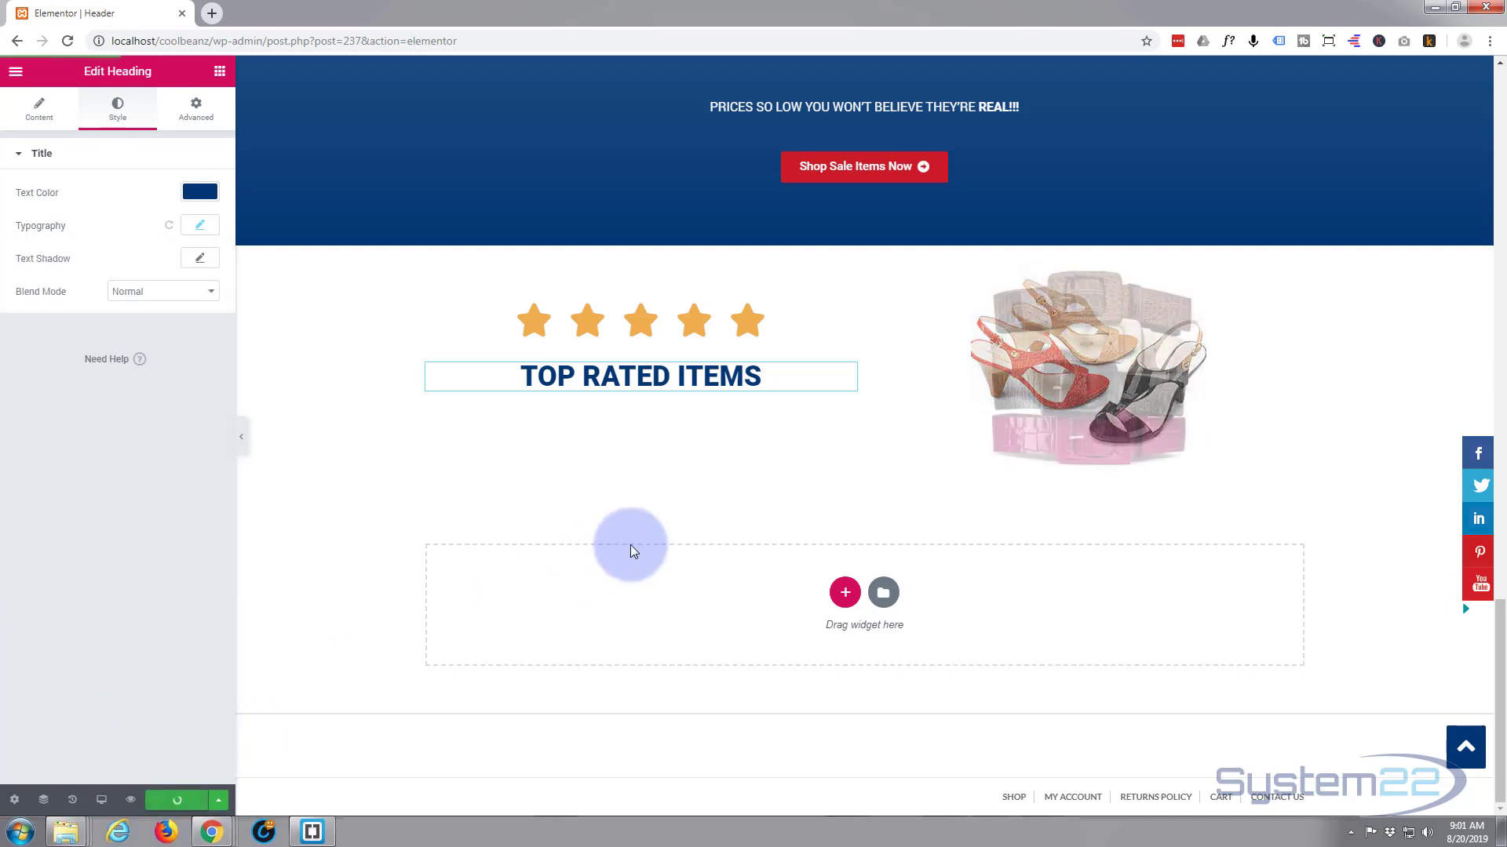
# Duplicate the Shop New button and drag it from the SALE section to beneath the TOP RATED ITEMS heading
pyautogui.scroll(3, 598, 562)
pyautogui.scroll(10, 599, 559)
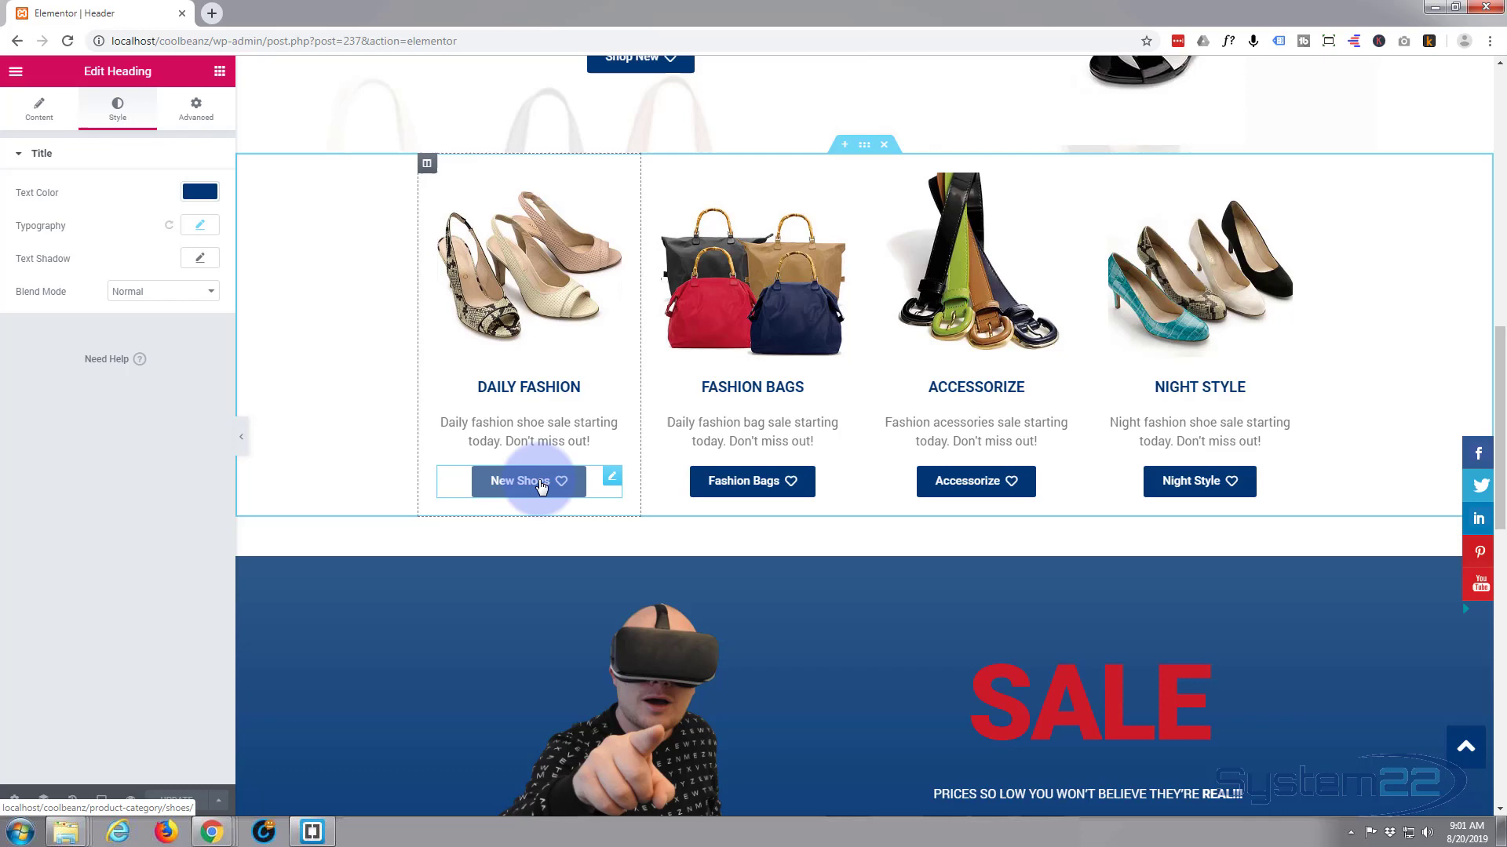
pyautogui.scroll(3, 508, 488)
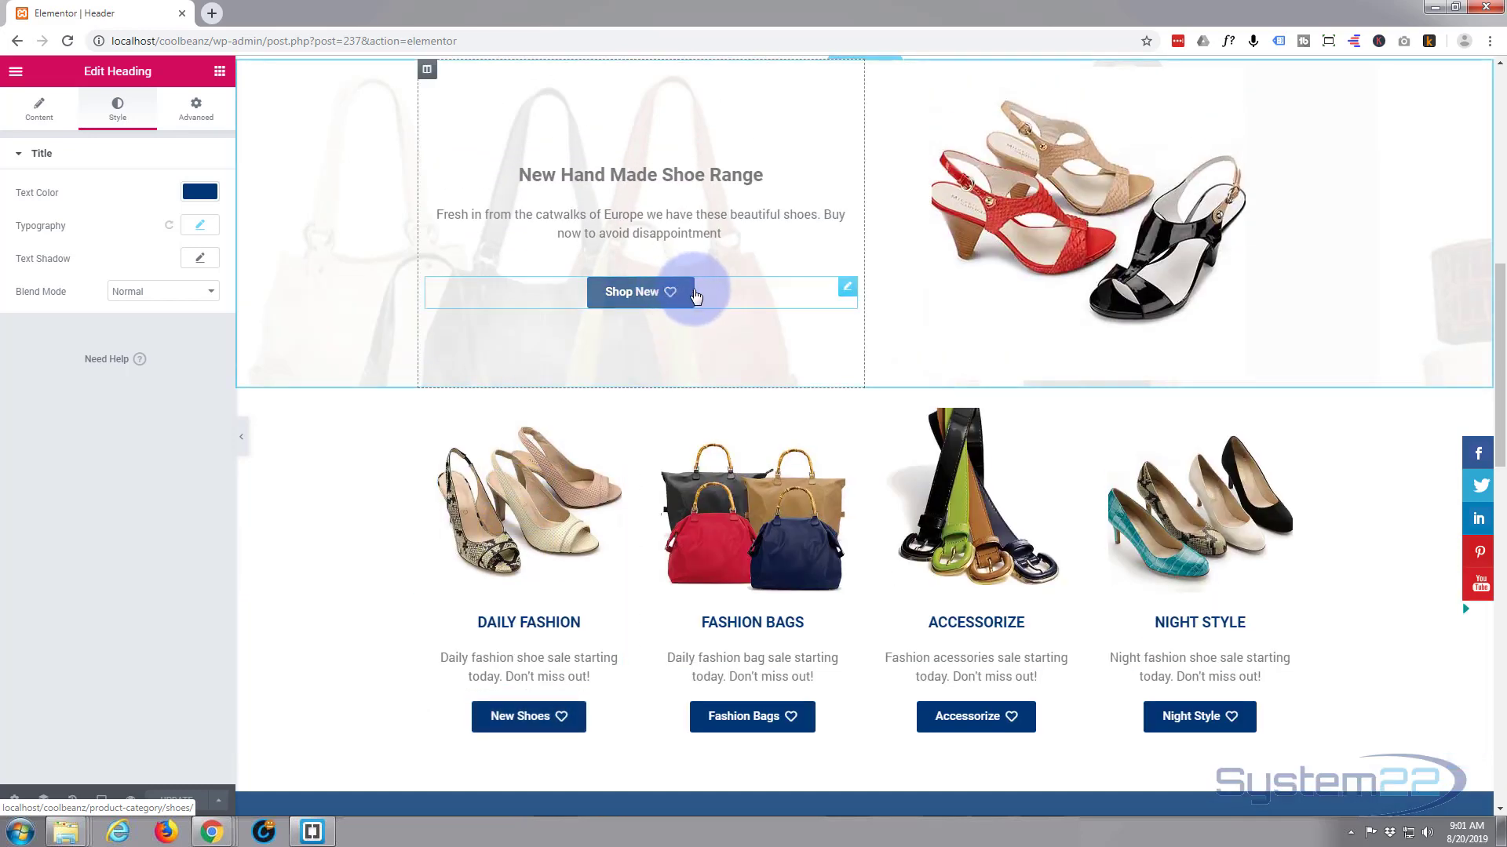
pyautogui.rightClick(847, 289)
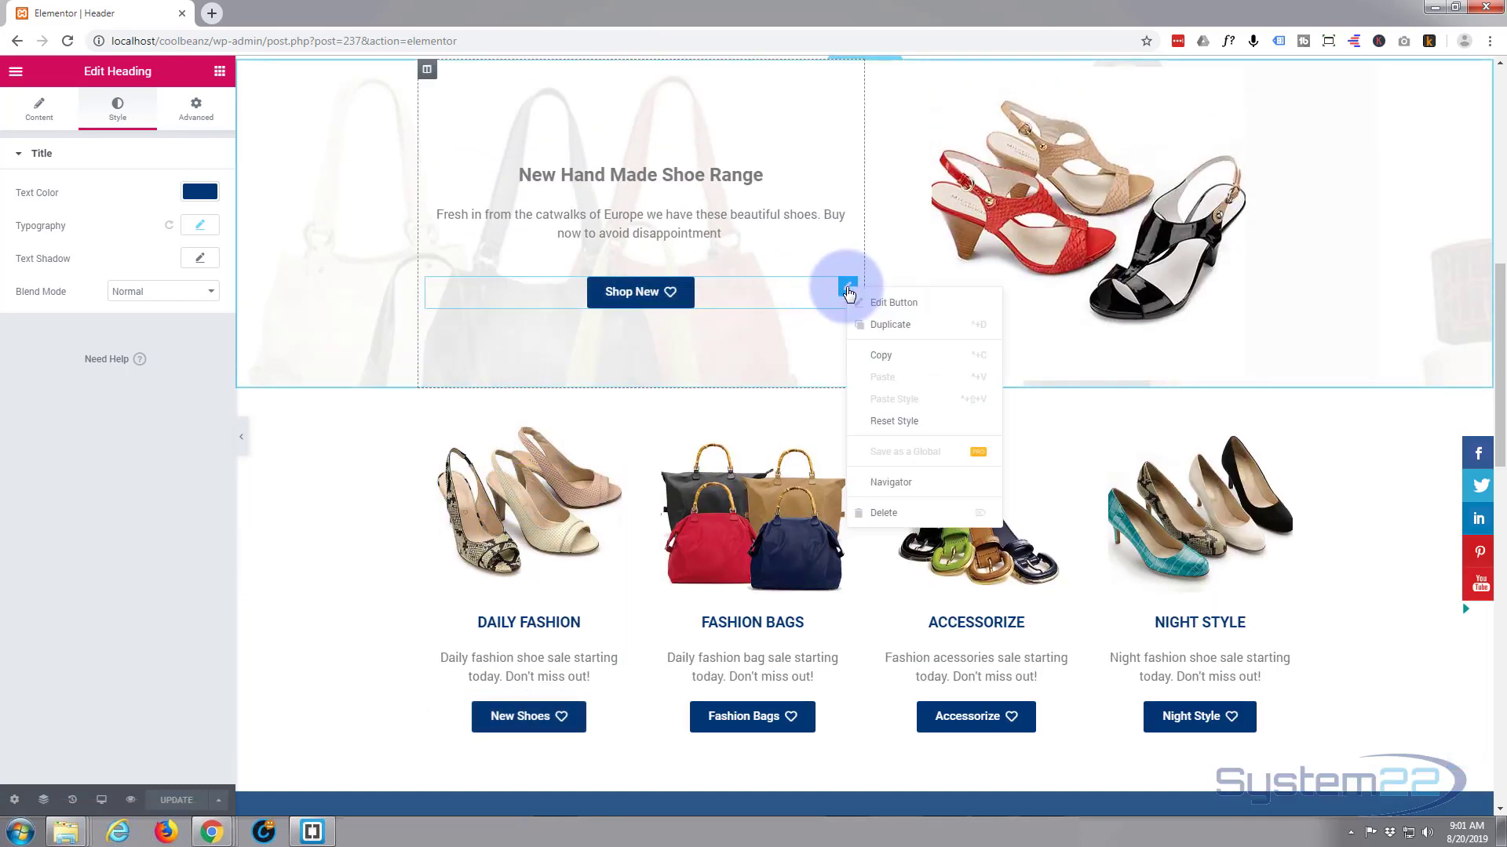
pyautogui.click(890, 325)
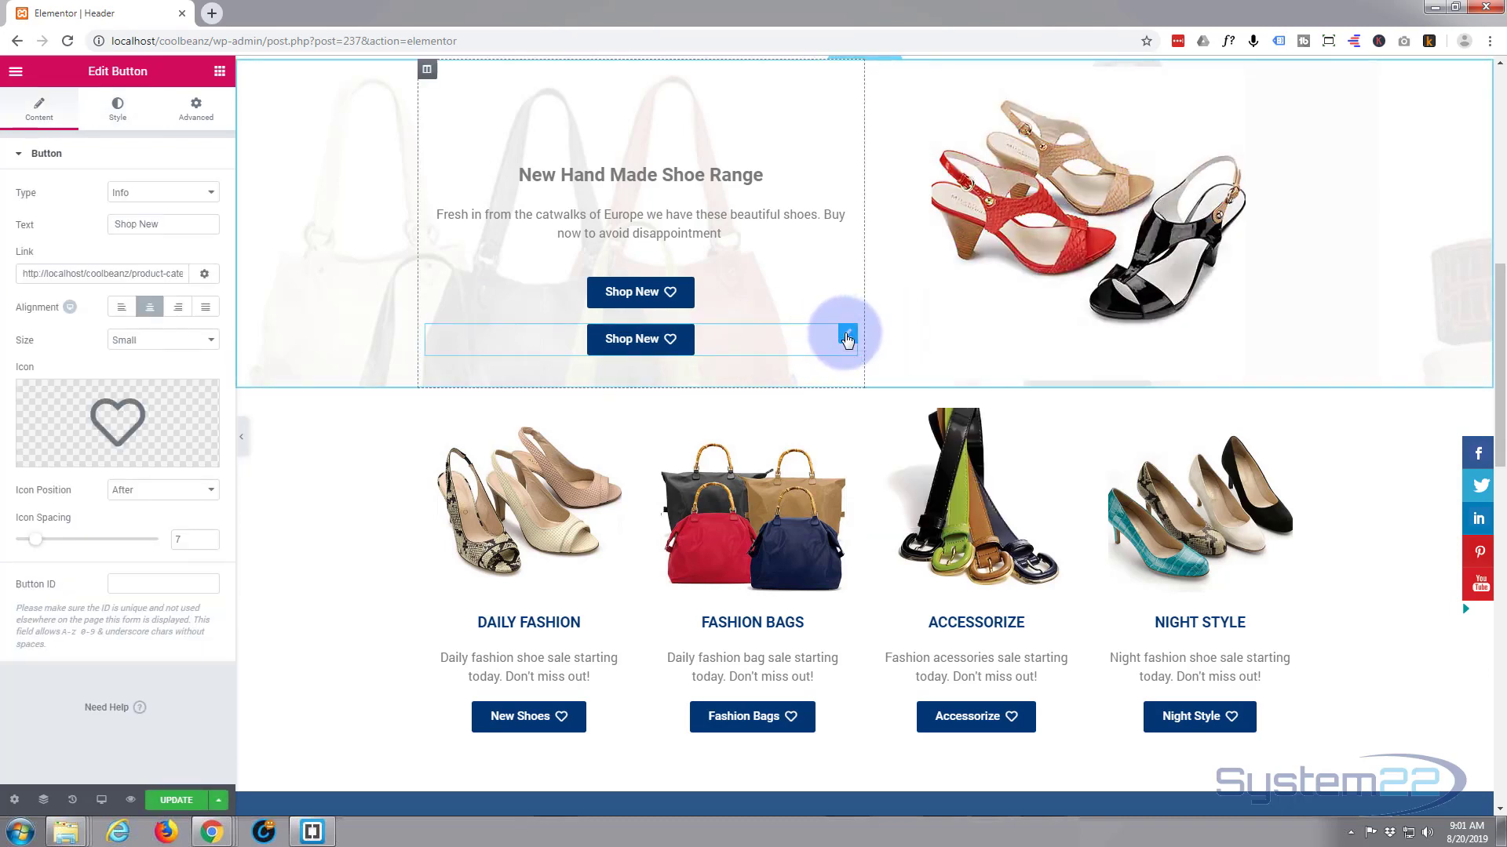
pyautogui.moveTo(848, 339); pyautogui.dragTo(524, 741)
pyautogui.scroll(-9, 386, 661)
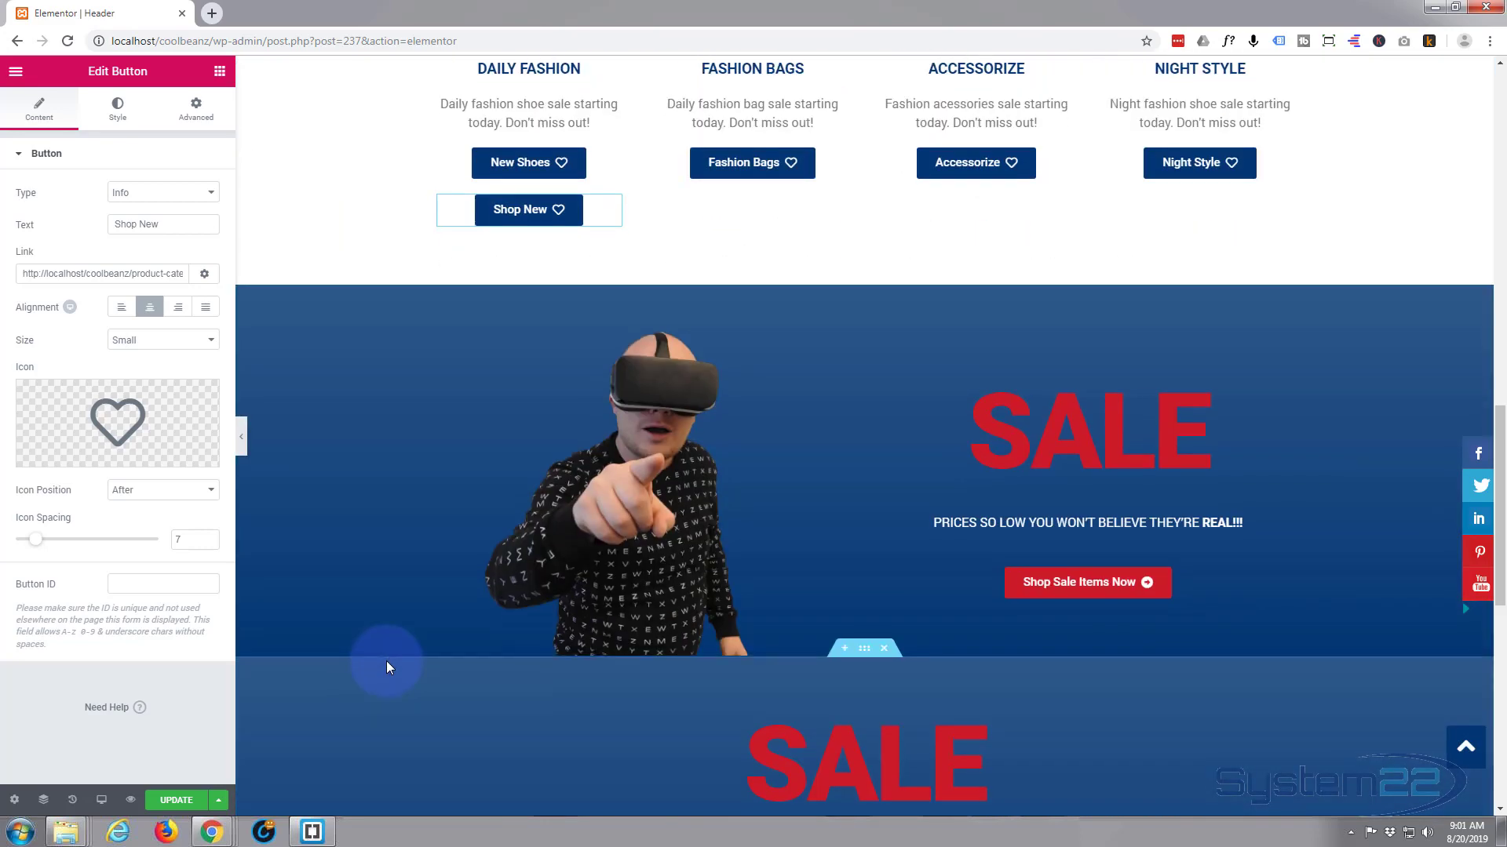
pyautogui.scroll(2, 388, 661)
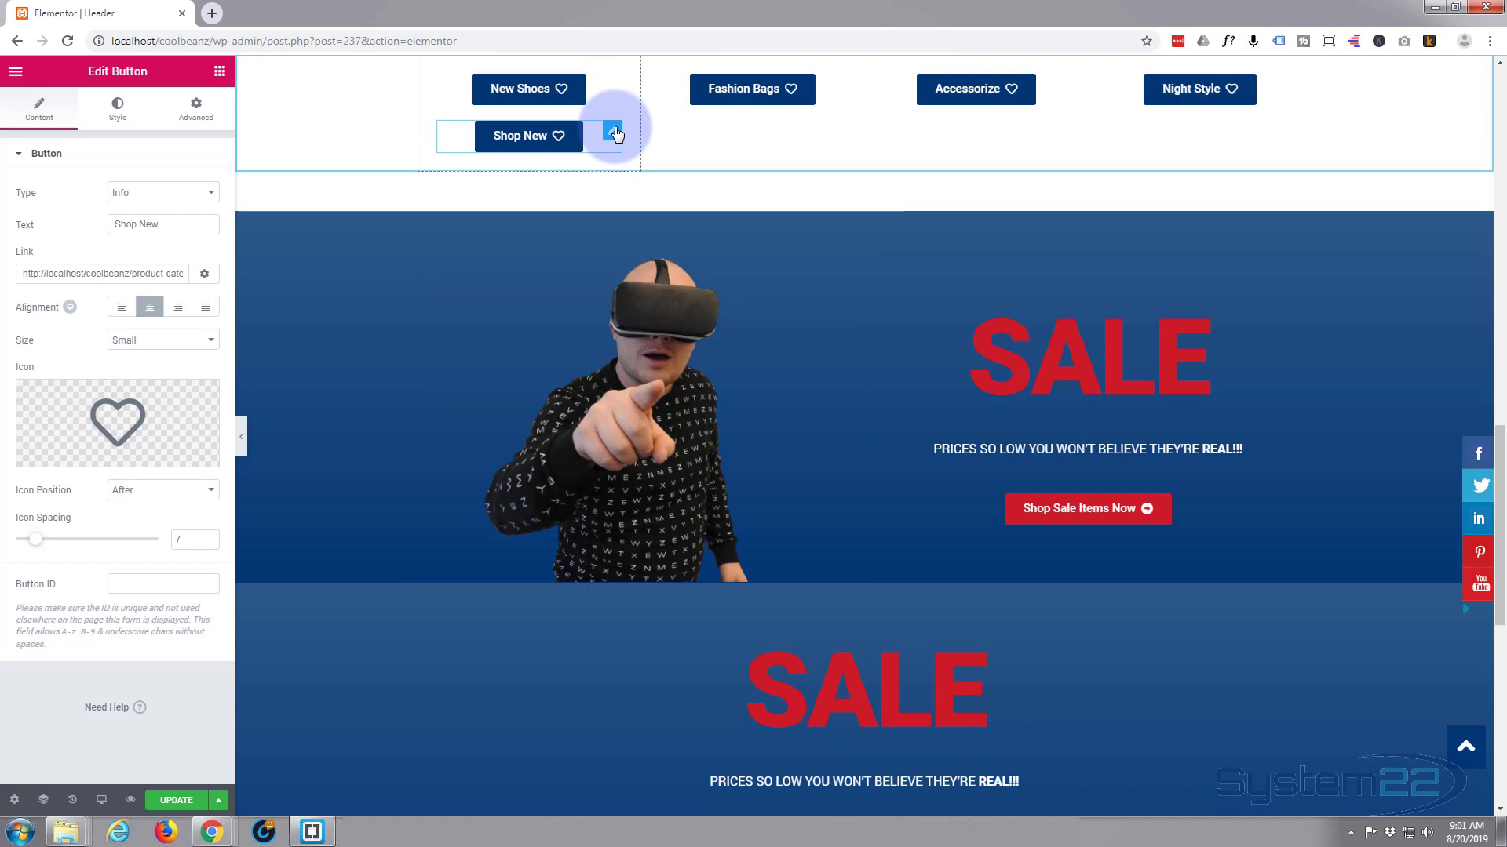
pyautogui.moveTo(617, 135); pyautogui.dragTo(643, 649)
pyautogui.scroll(-5, 644, 650)
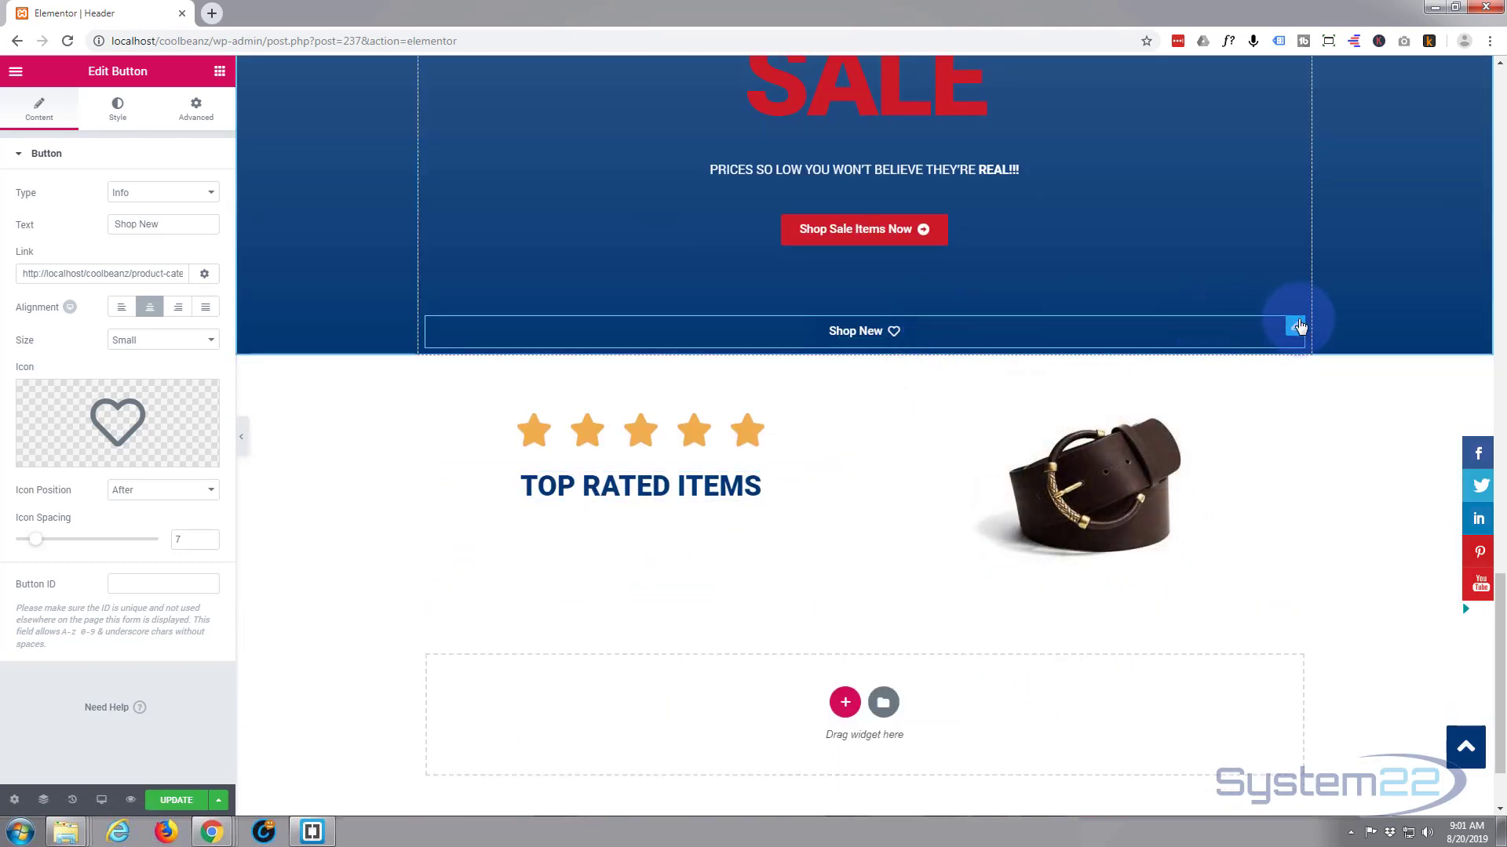
pyautogui.moveTo(1296, 325); pyautogui.dragTo(620, 485)
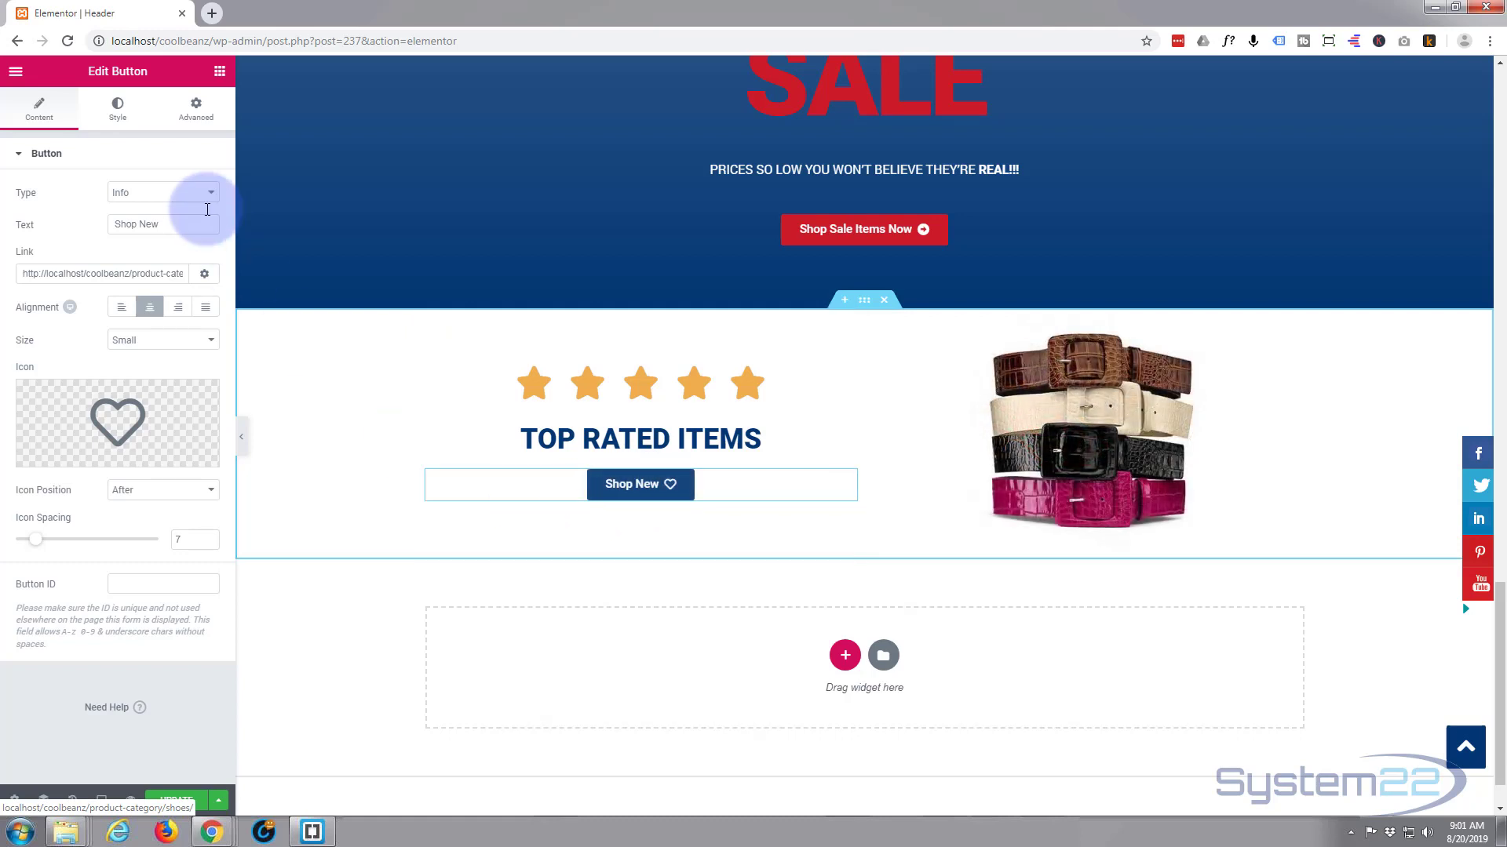
# Change the button label from 'Shop New' to 'Shop Now'
pyautogui.click(159, 225)
pyautogui.moveTo(150, 223); pyautogui.dragTo(145, 225)
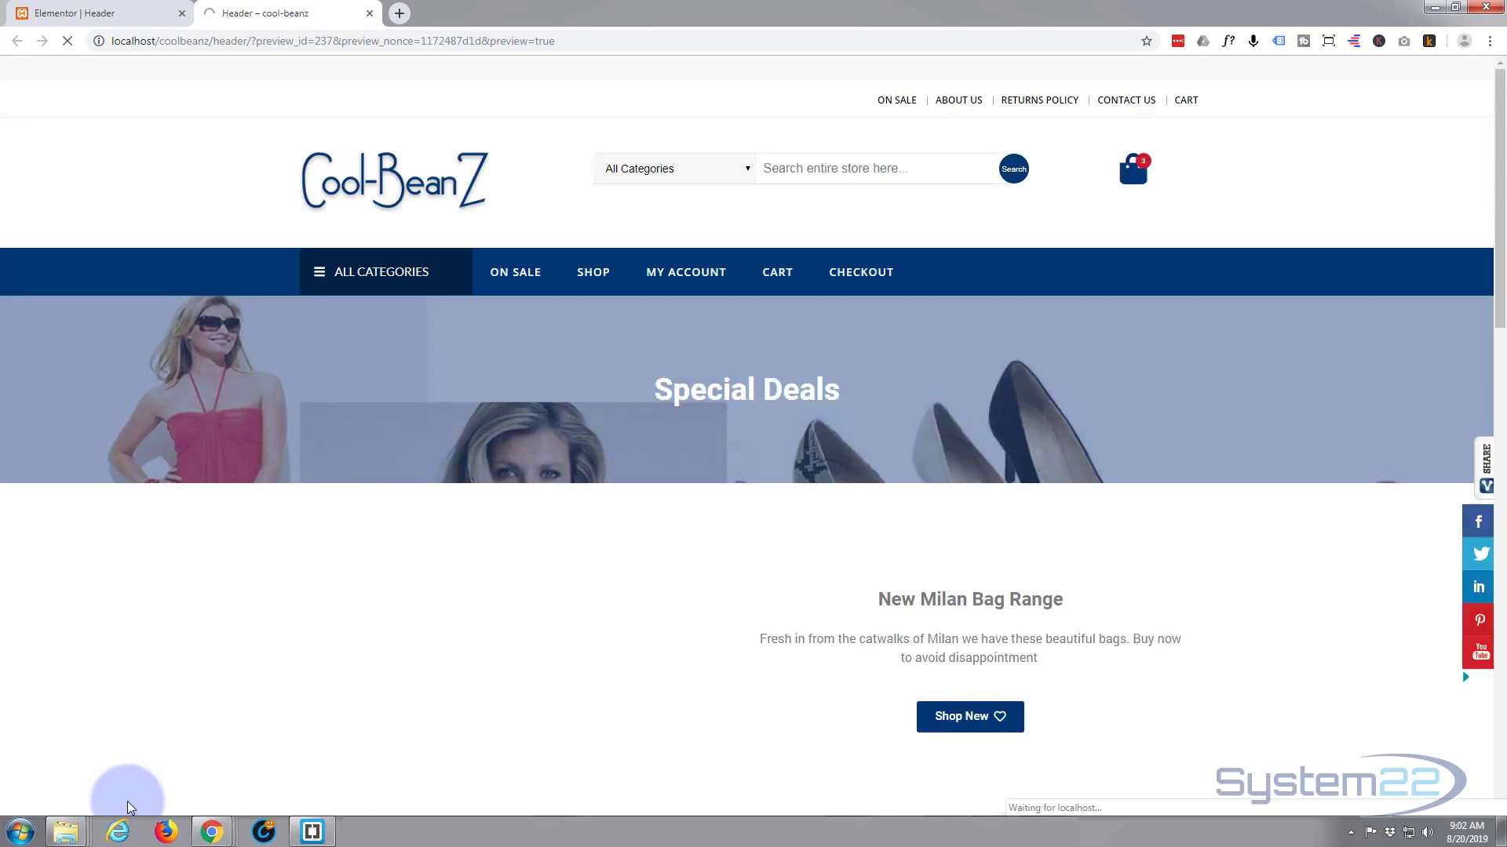
# Copy the link address of the ON SALE menu item in the site preview
pyautogui.rightClick(515, 276)
pyautogui.click(574, 362)
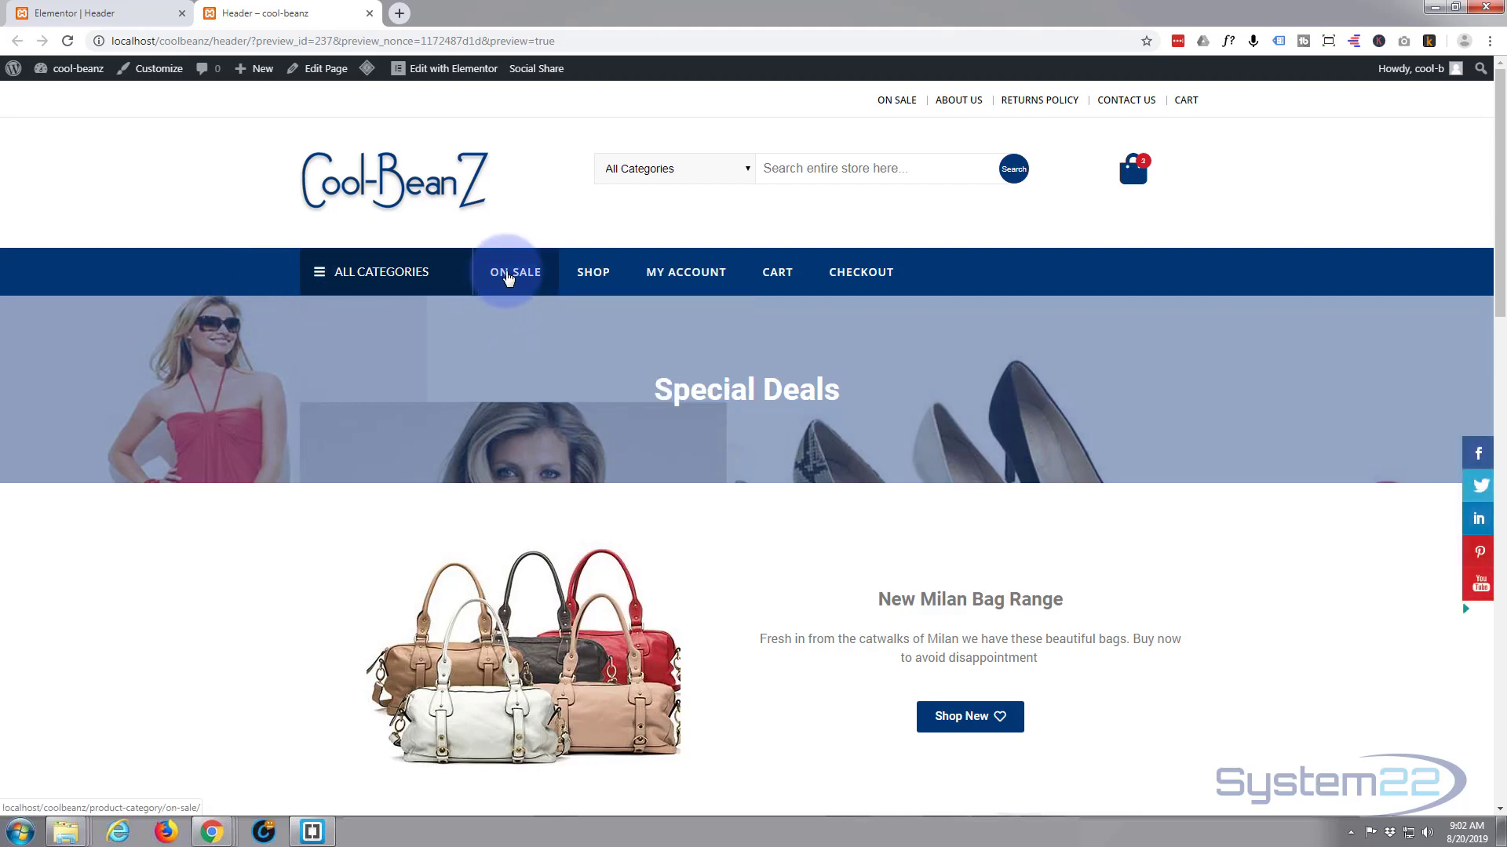
pyautogui.rightClick(509, 277)
pyautogui.click(554, 366)
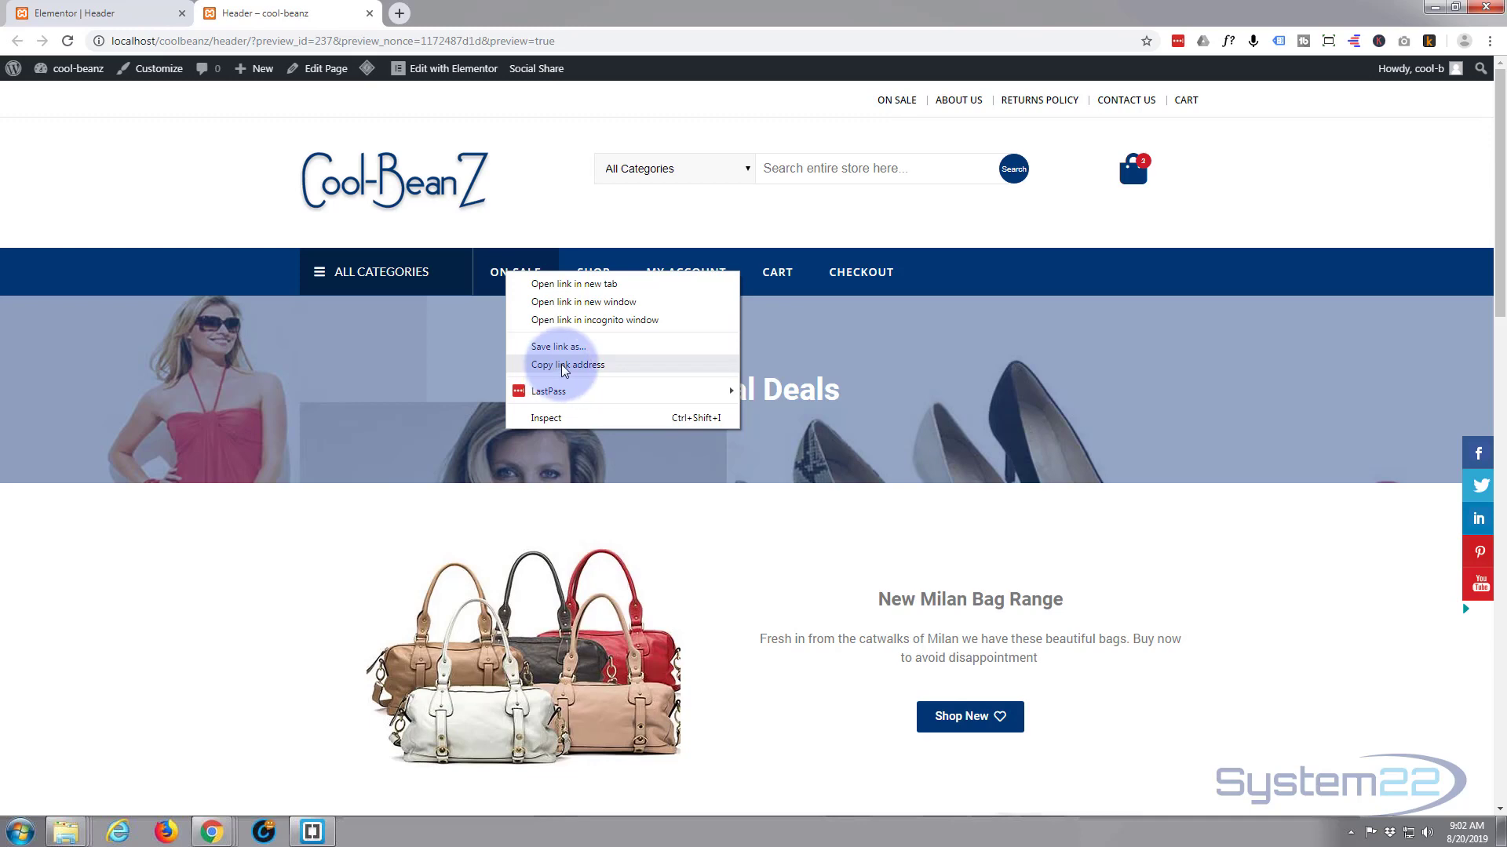
pyautogui.click(564, 366)
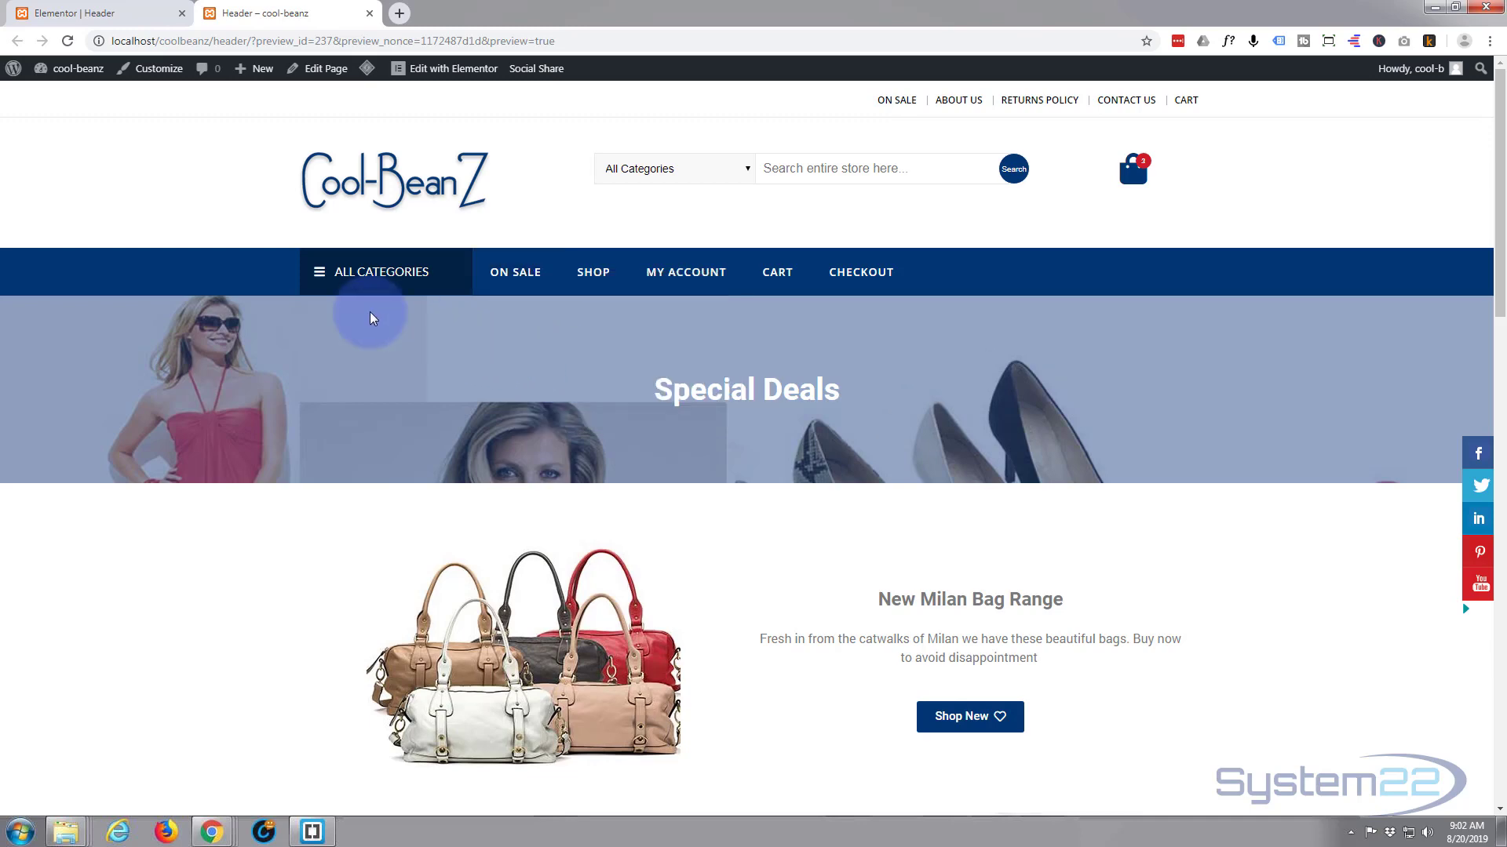
# Replace the Shop Now button's shoes-category link with the copied On Sale URL
pyautogui.click(75, 16)
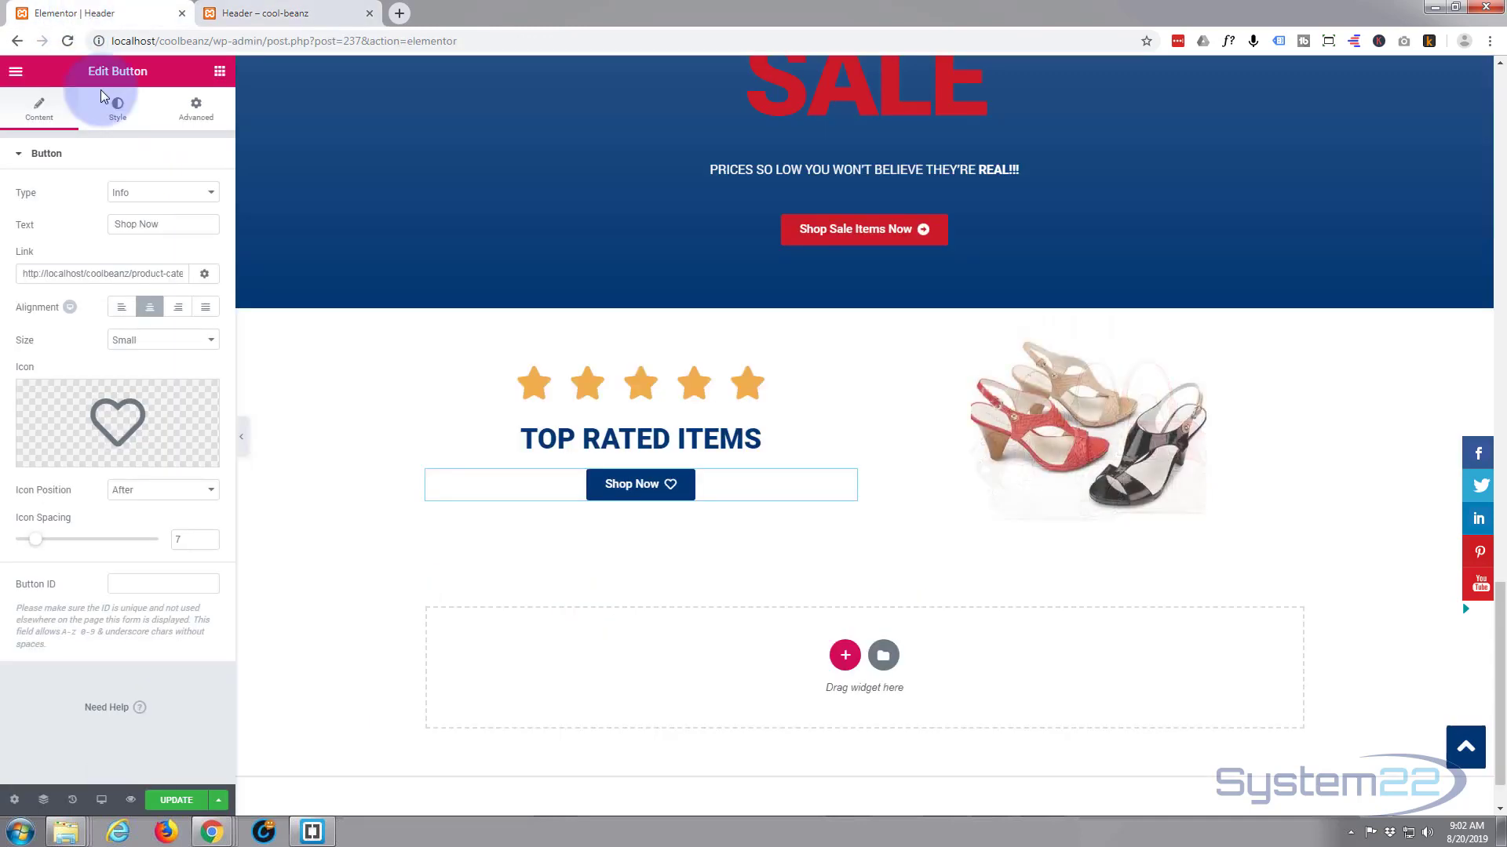
pyautogui.click(659, 498)
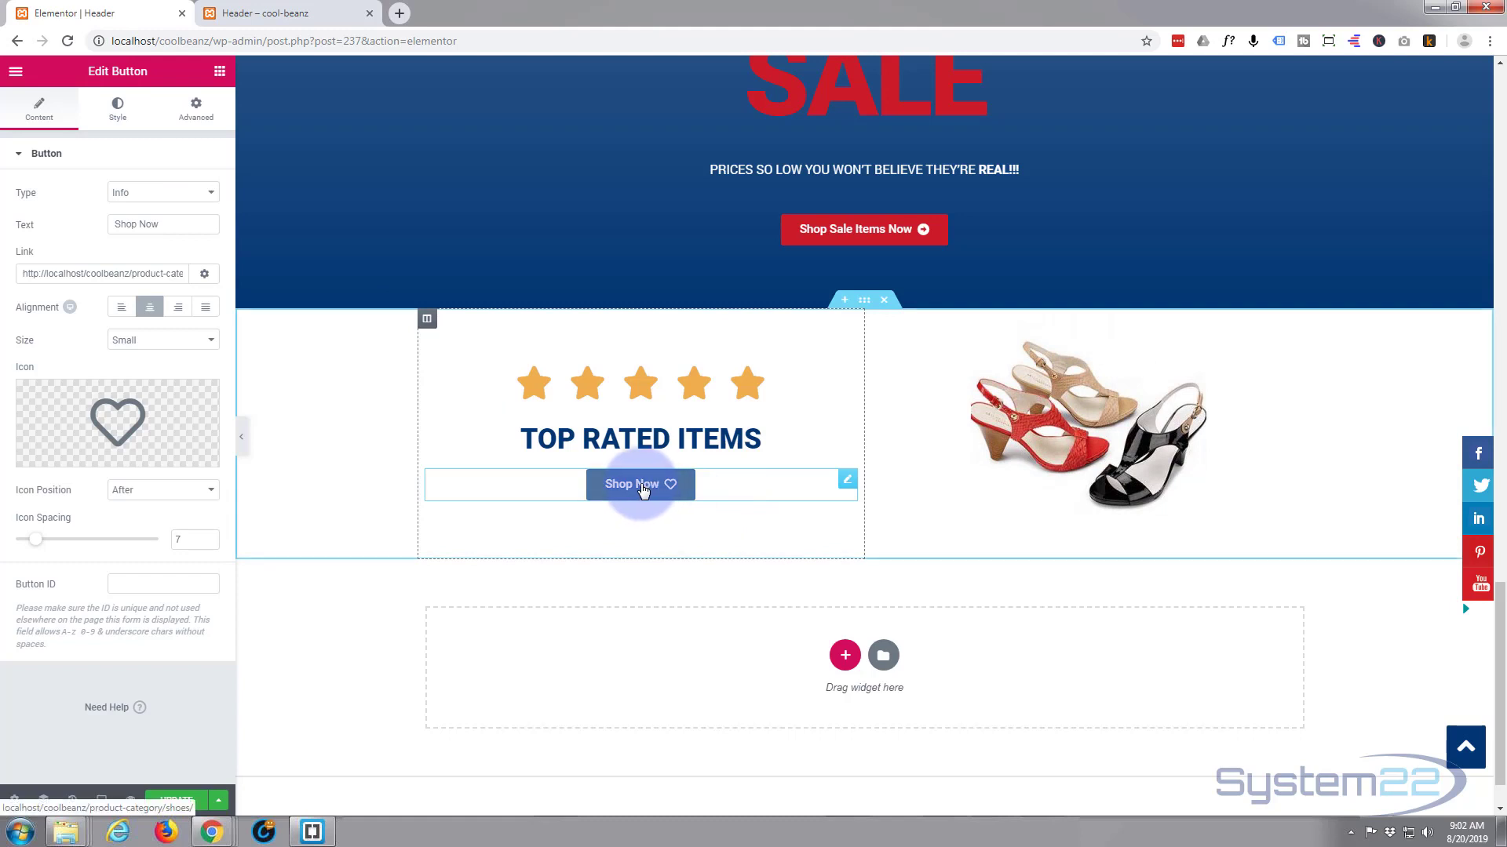
pyautogui.click(51, 273)
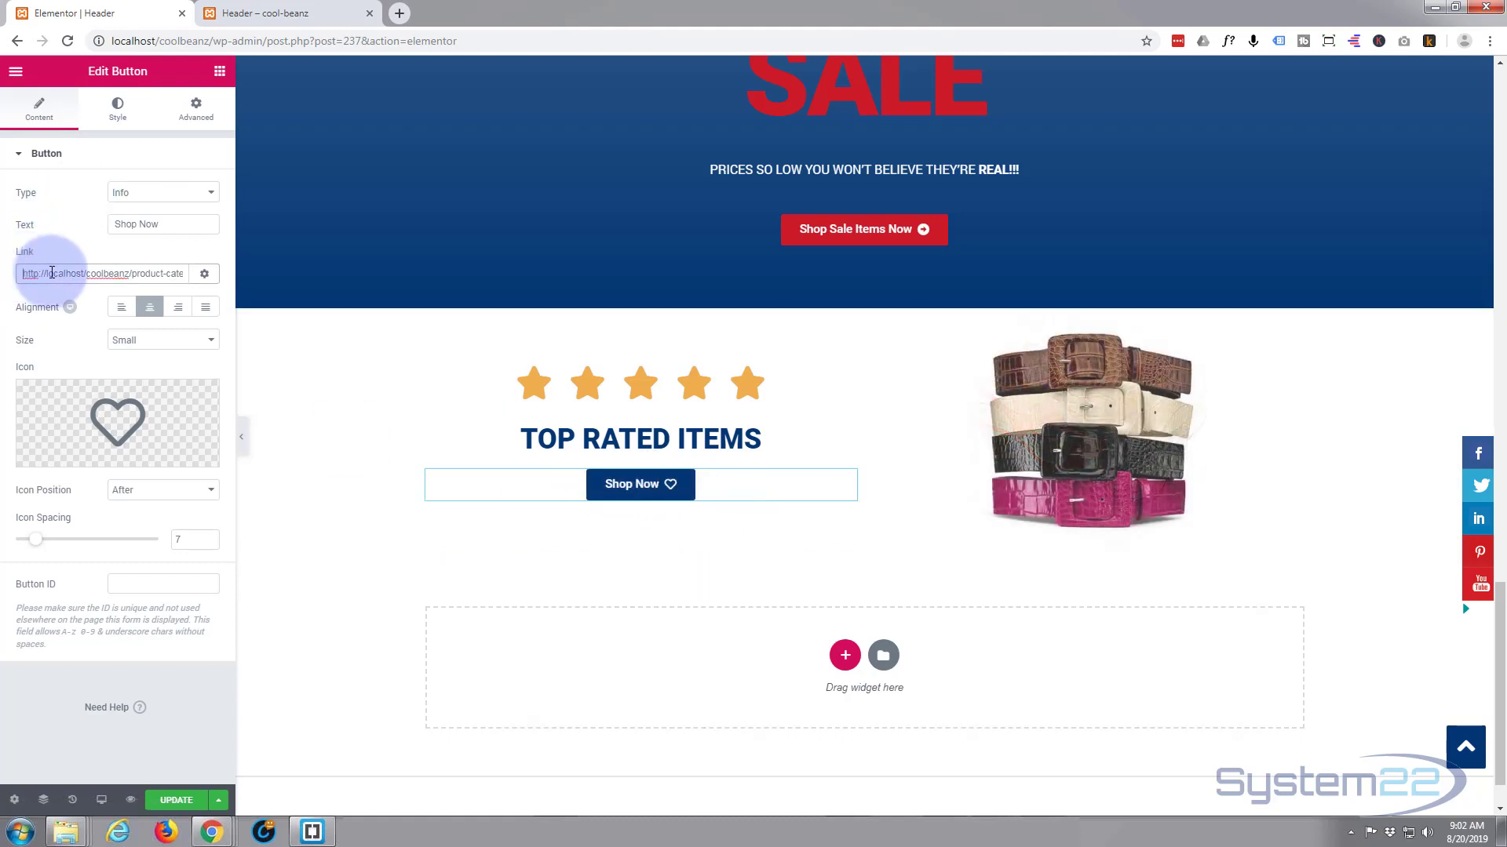
pyautogui.moveTo(51, 273); pyautogui.dragTo(202, 276)
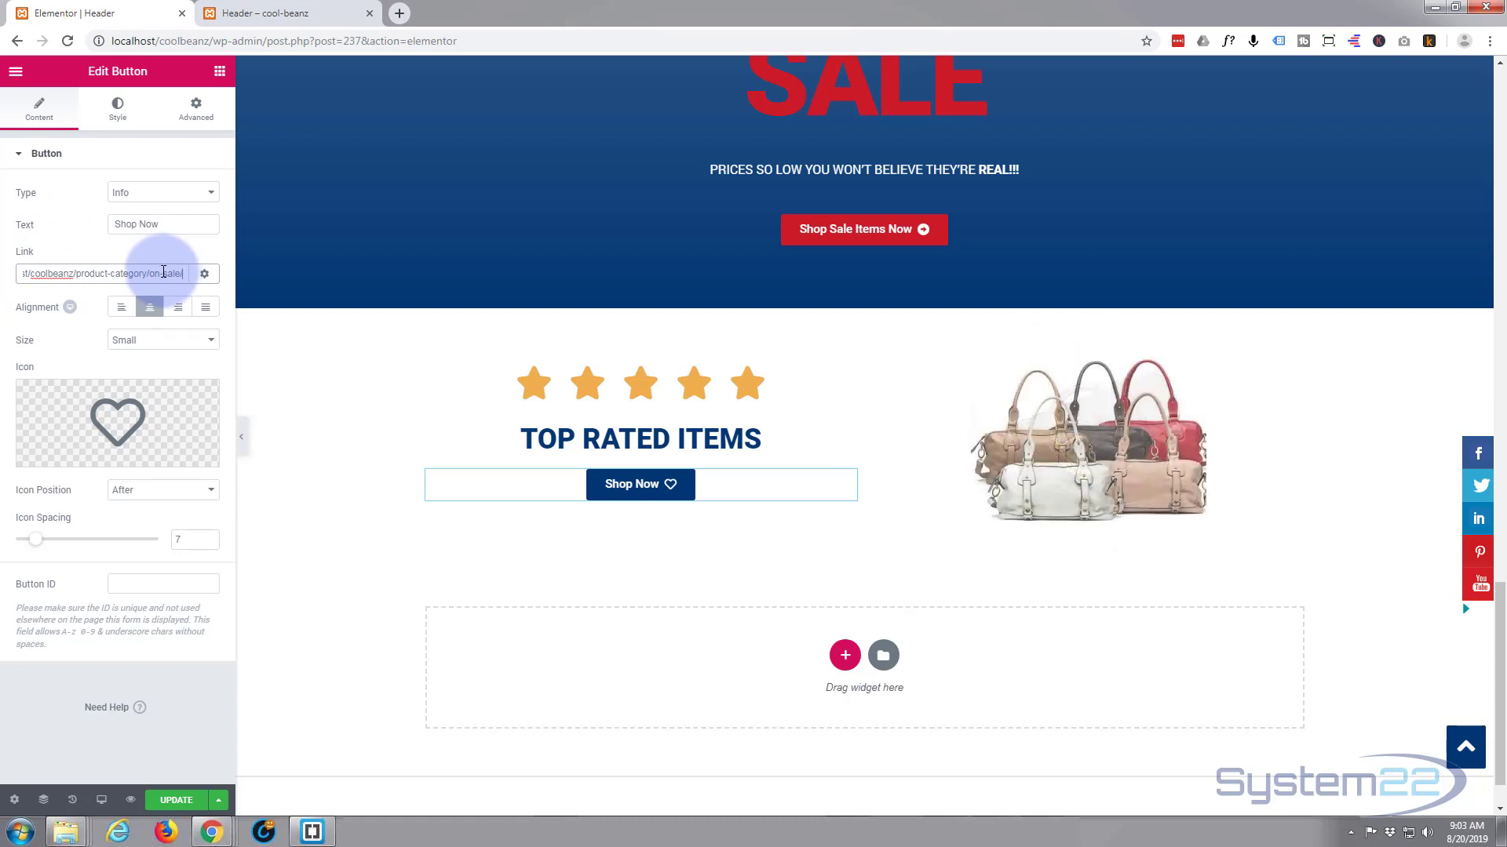
# Unlink the Shop Now button's padding and set the bottom padding to 50 px
pyautogui.click(199, 115)
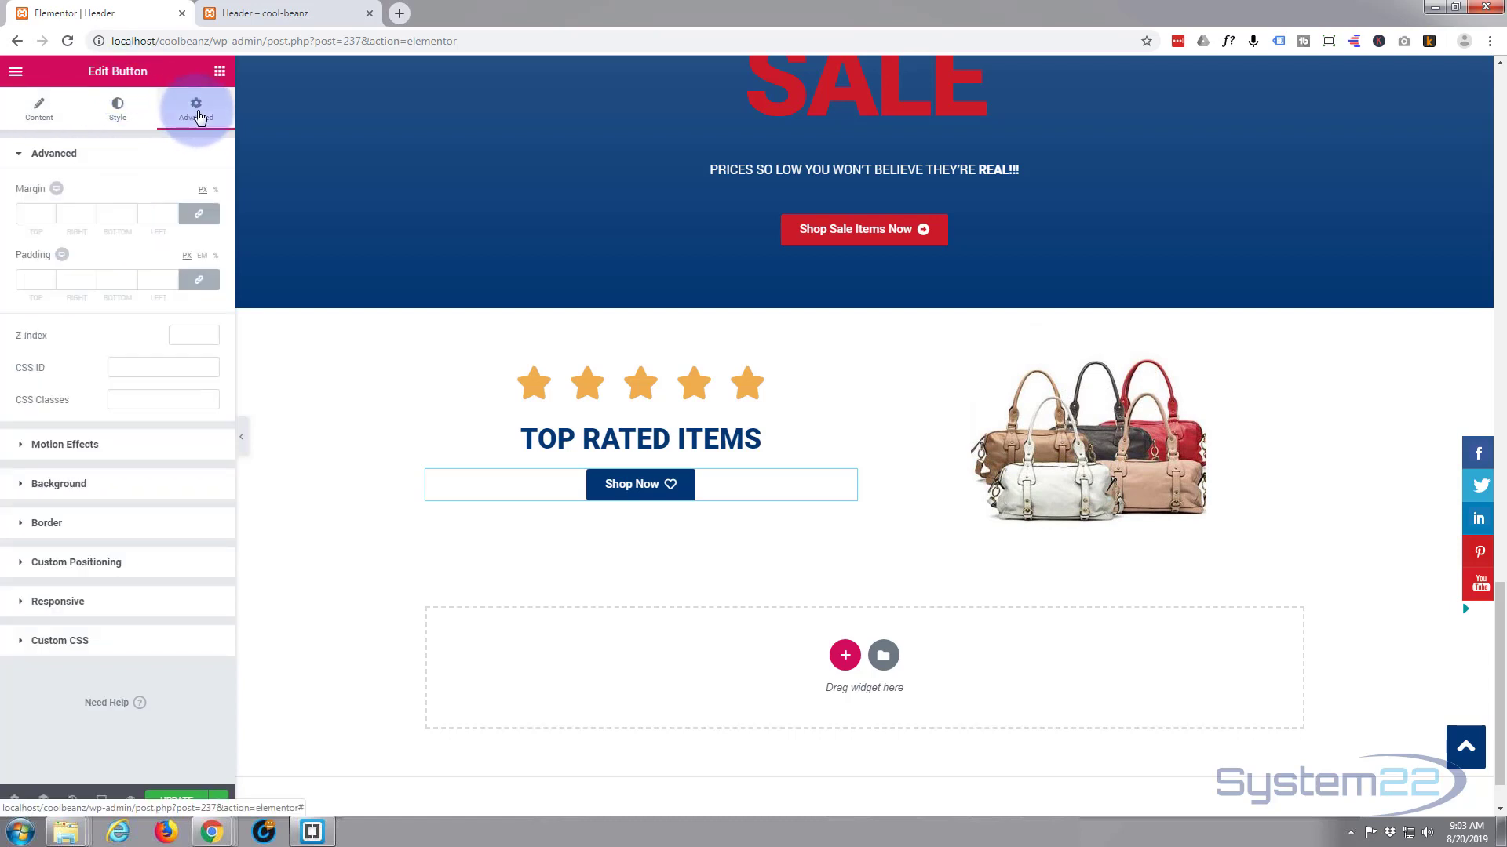
pyautogui.click(198, 279)
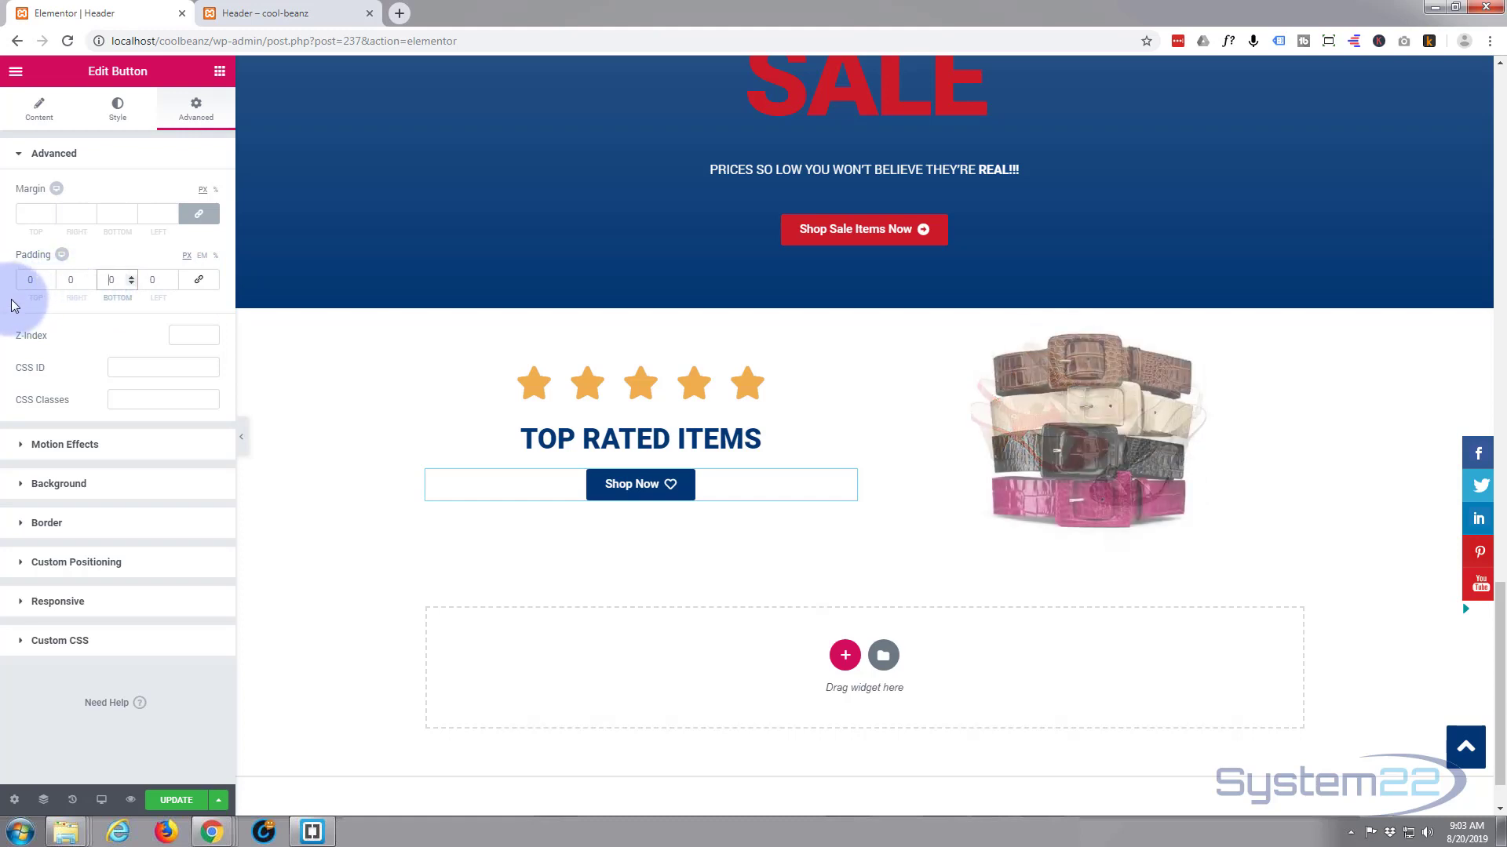
pyautogui.write('5')
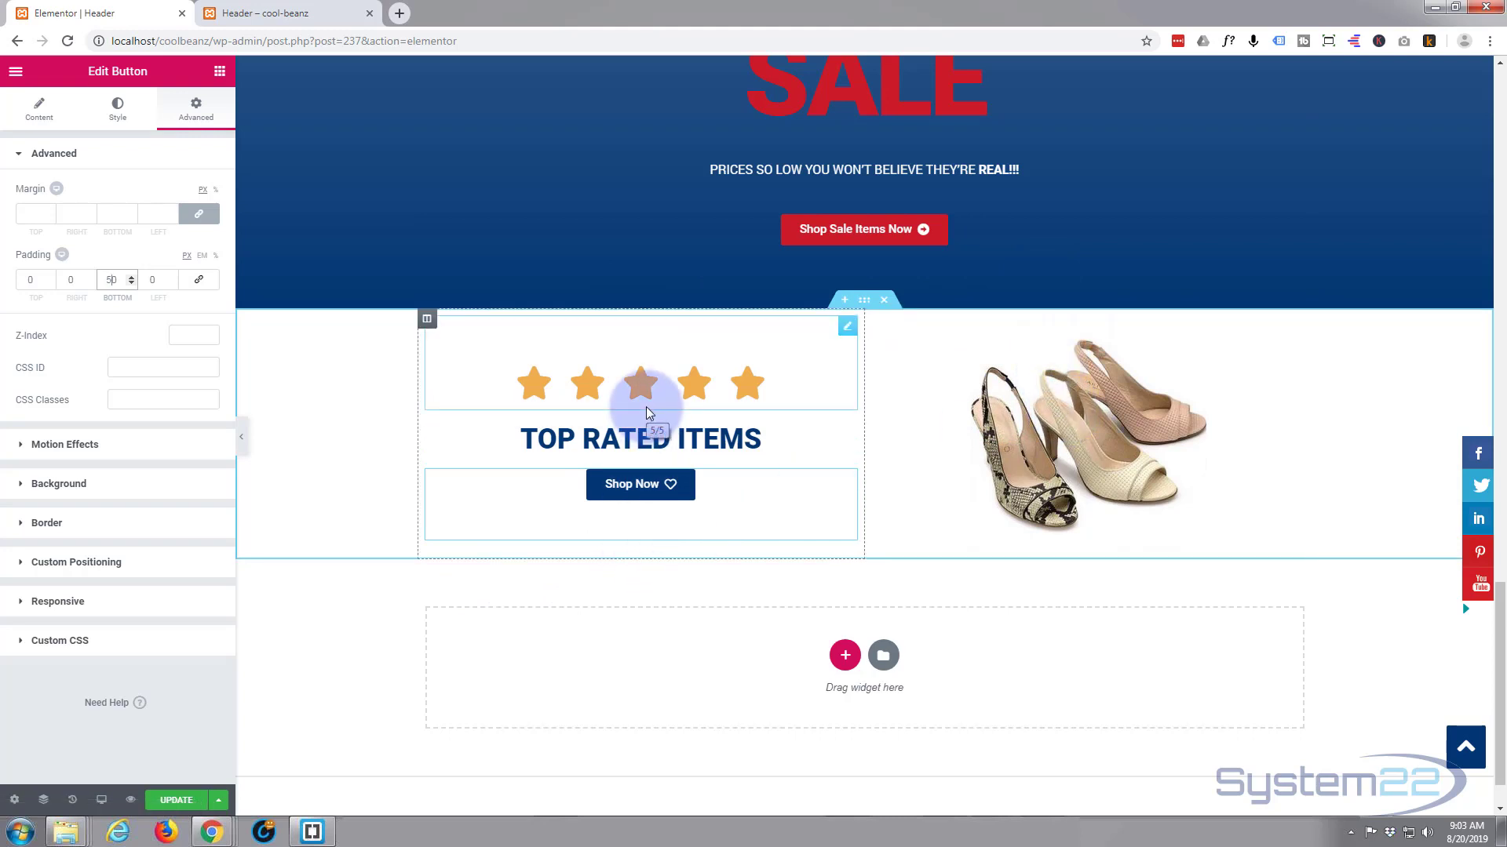
pyautogui.click(101, 800)
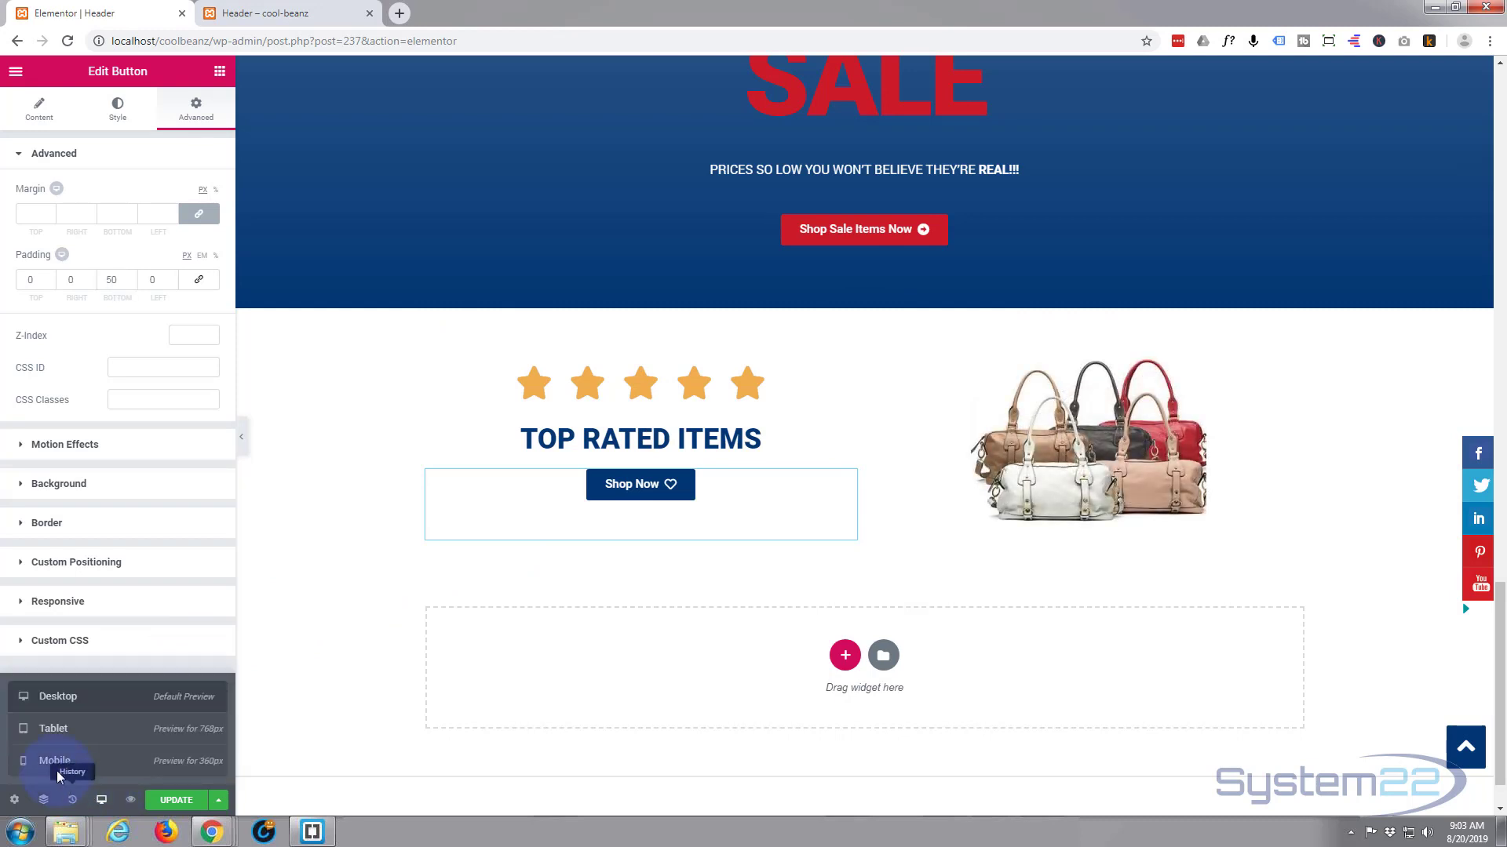
pyautogui.click(53, 729)
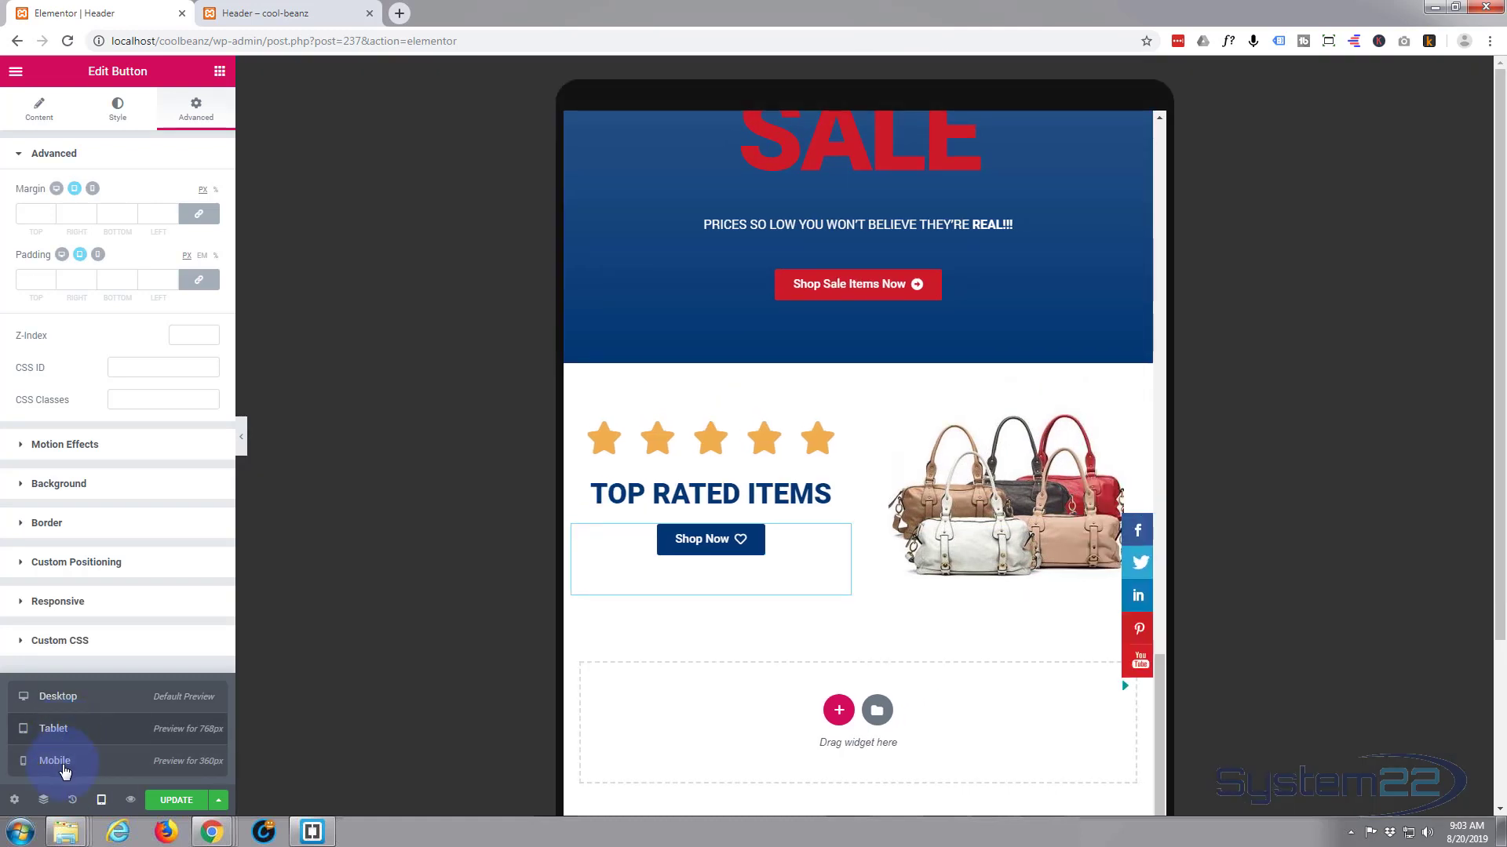
pyautogui.click(55, 761)
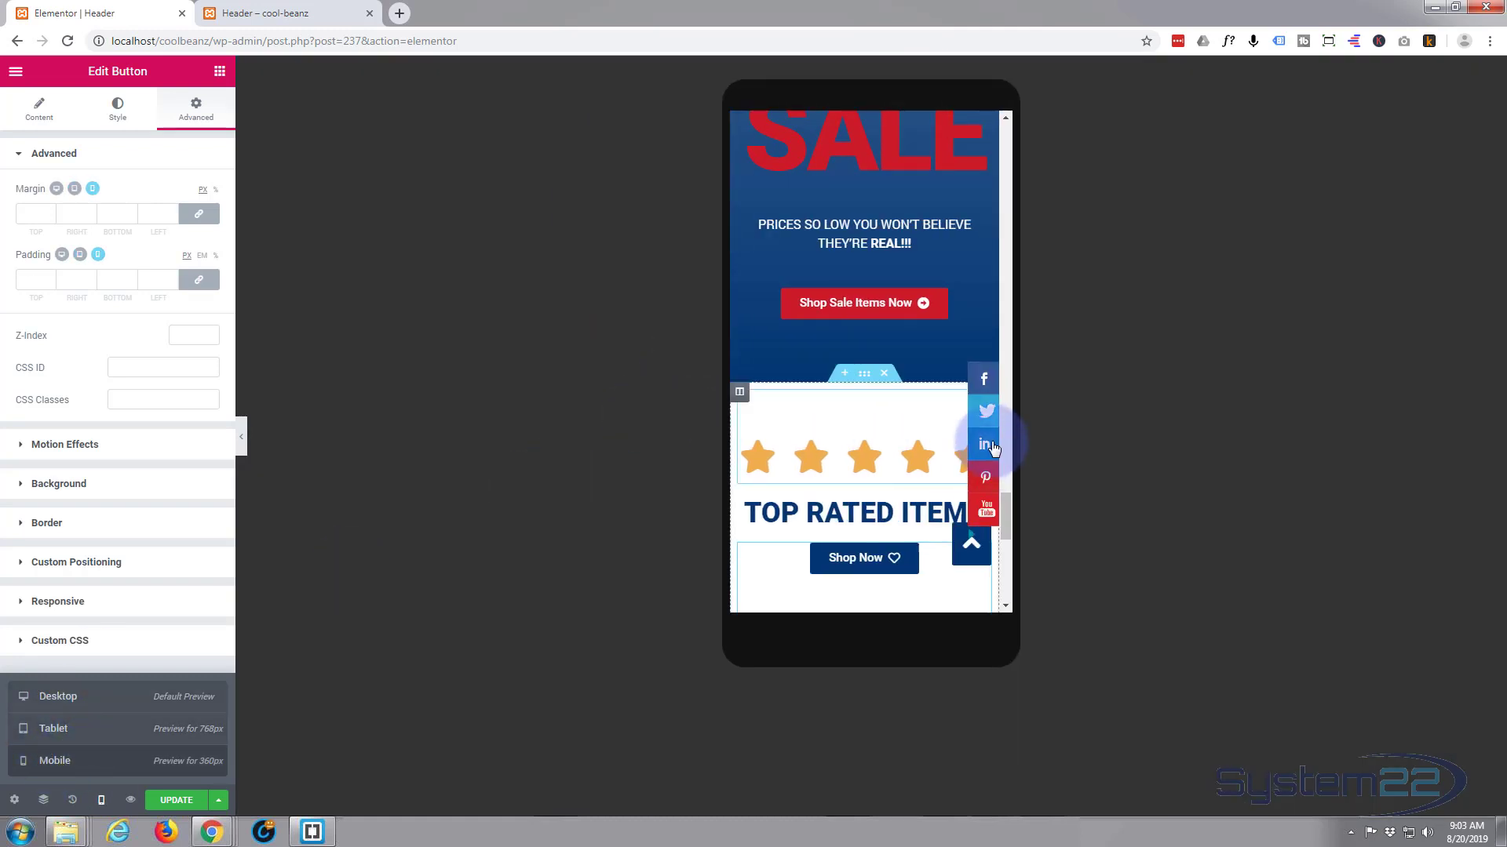
pyautogui.scroll(-2, 902, 419)
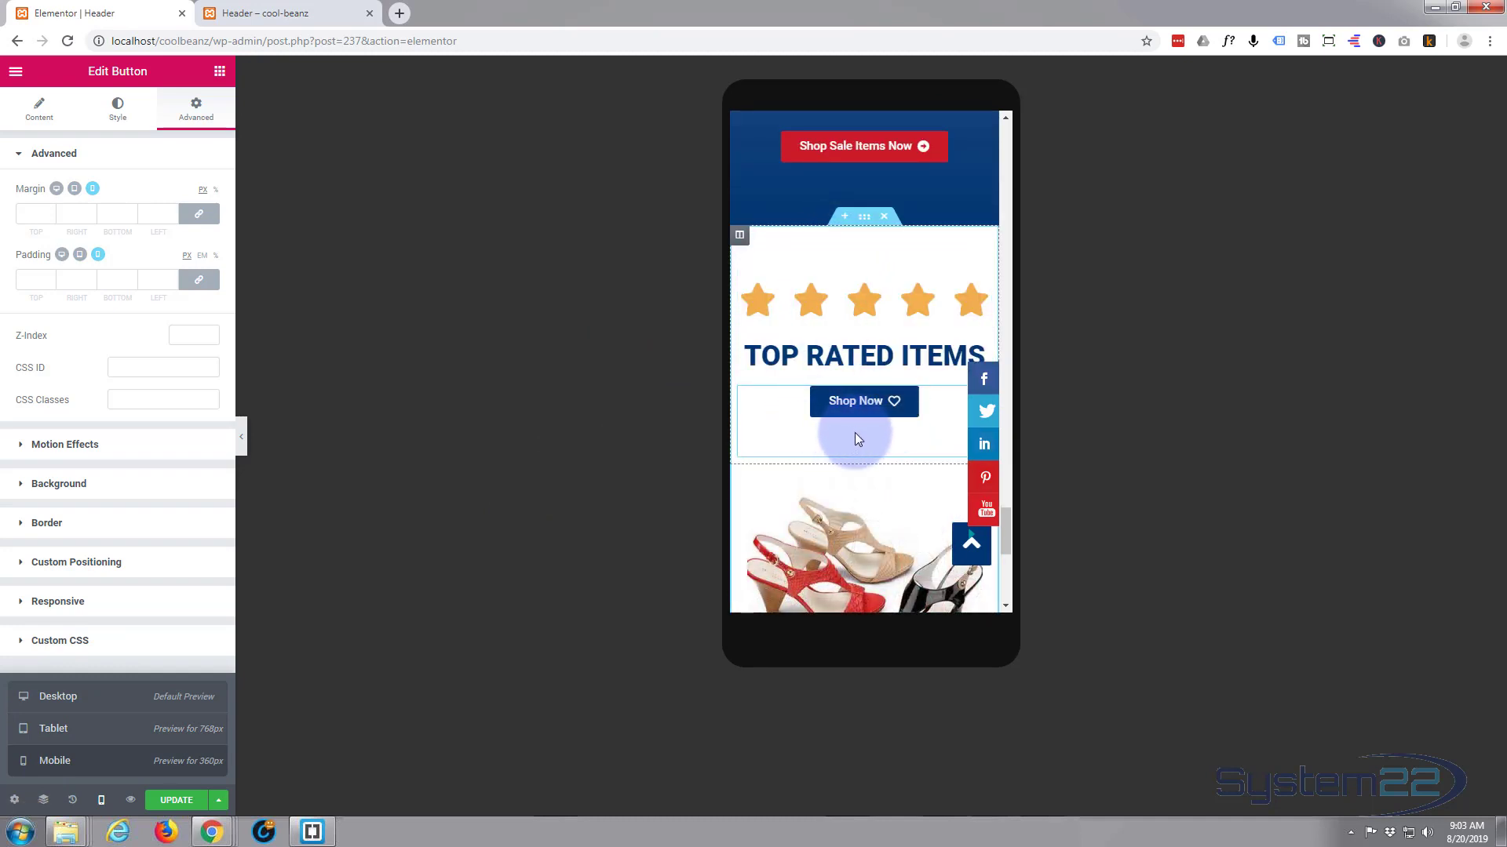
pyautogui.scroll(-2, 854, 440)
pyautogui.scroll(6, 850, 414)
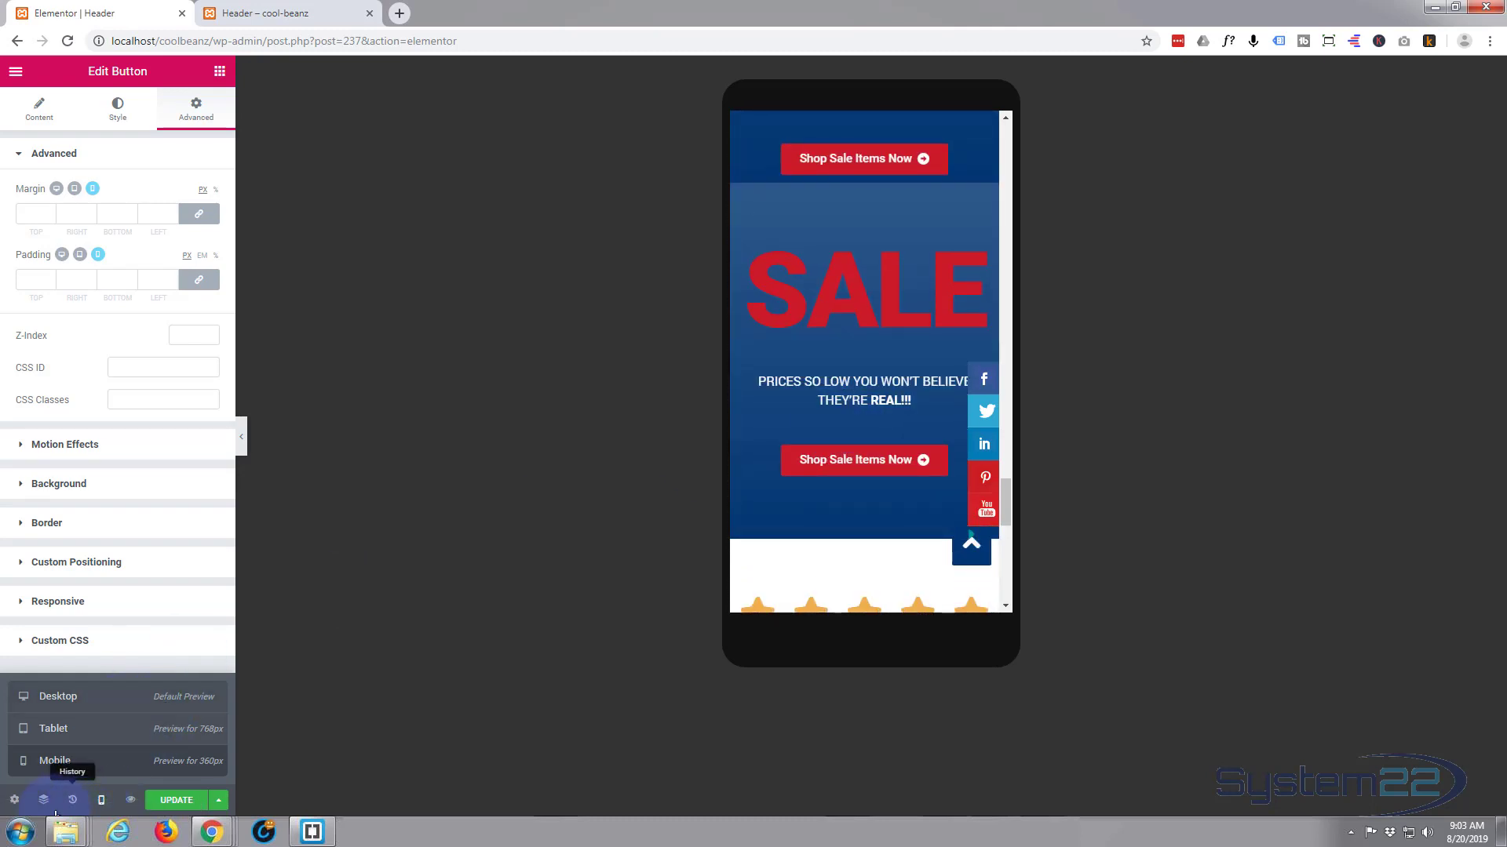
pyautogui.click(69, 696)
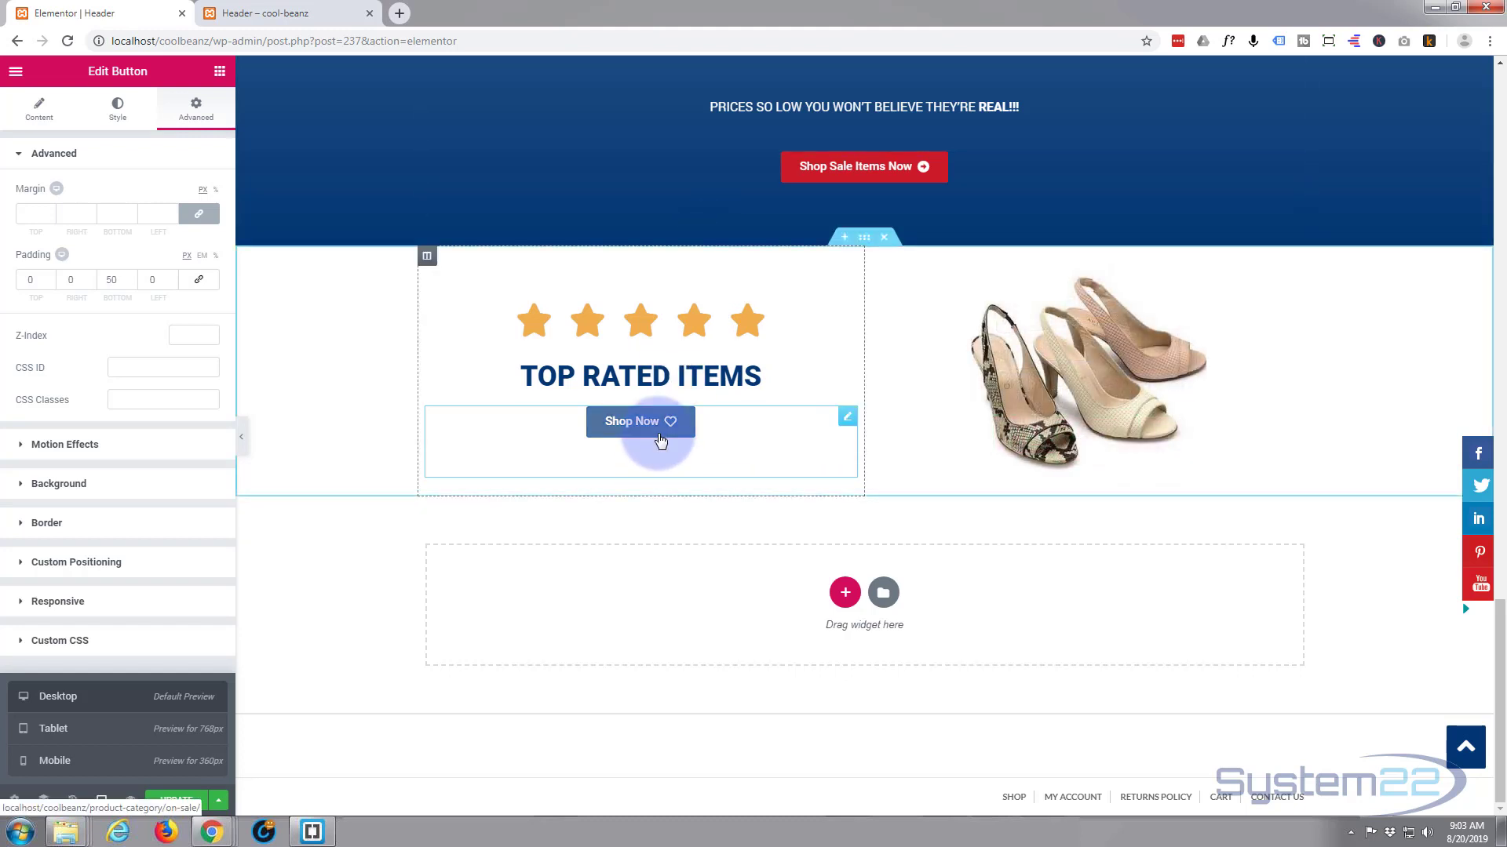
# Check the preview, then save the header changes with UPDATE in Elementor
pyautogui.click(259, 14)
pyautogui.scroll(-12, 187, 437)
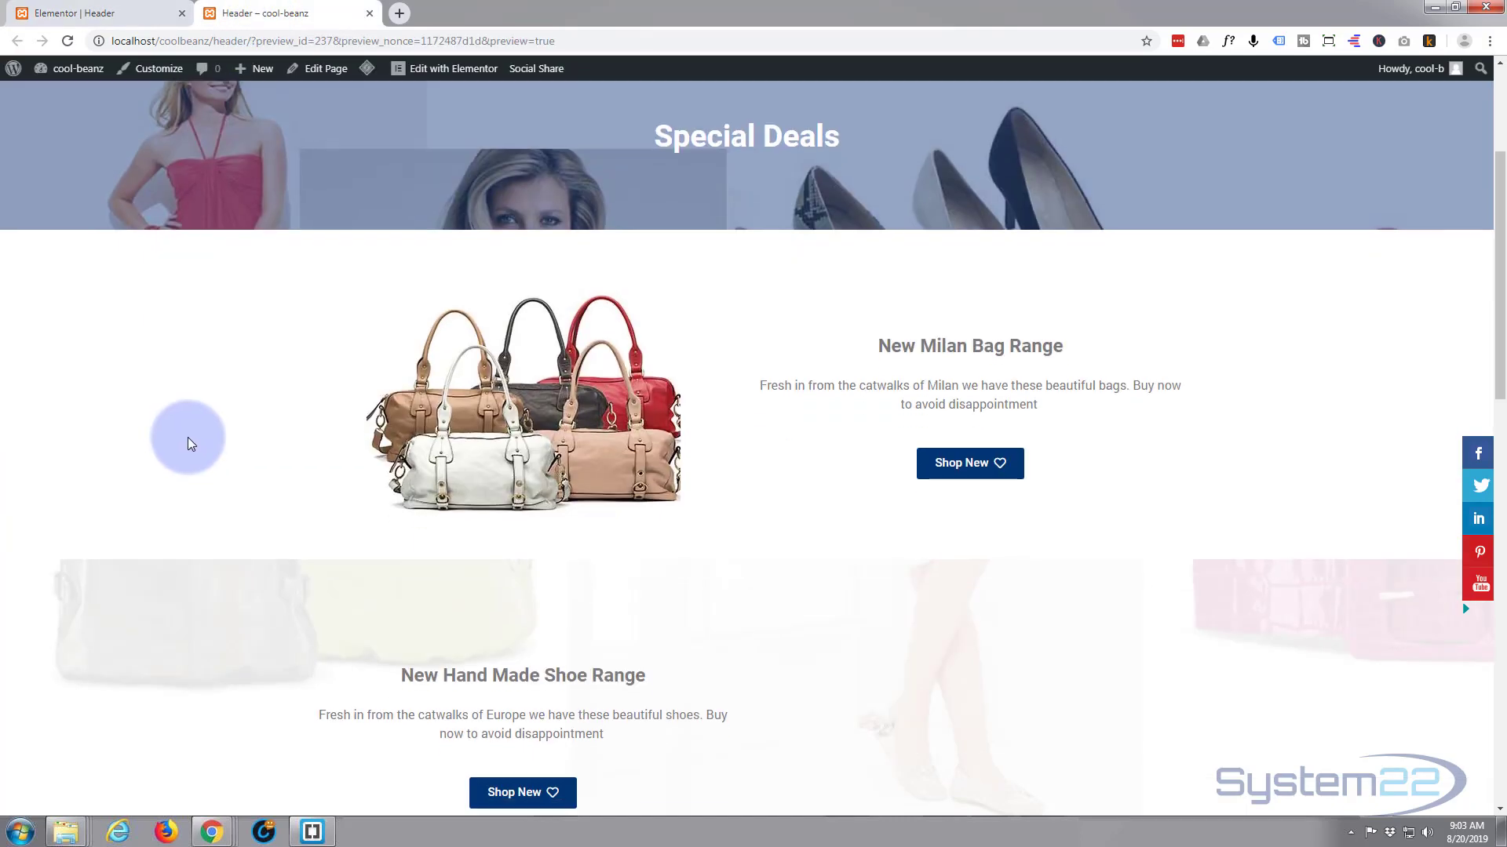
pyautogui.scroll(-6, 193, 440)
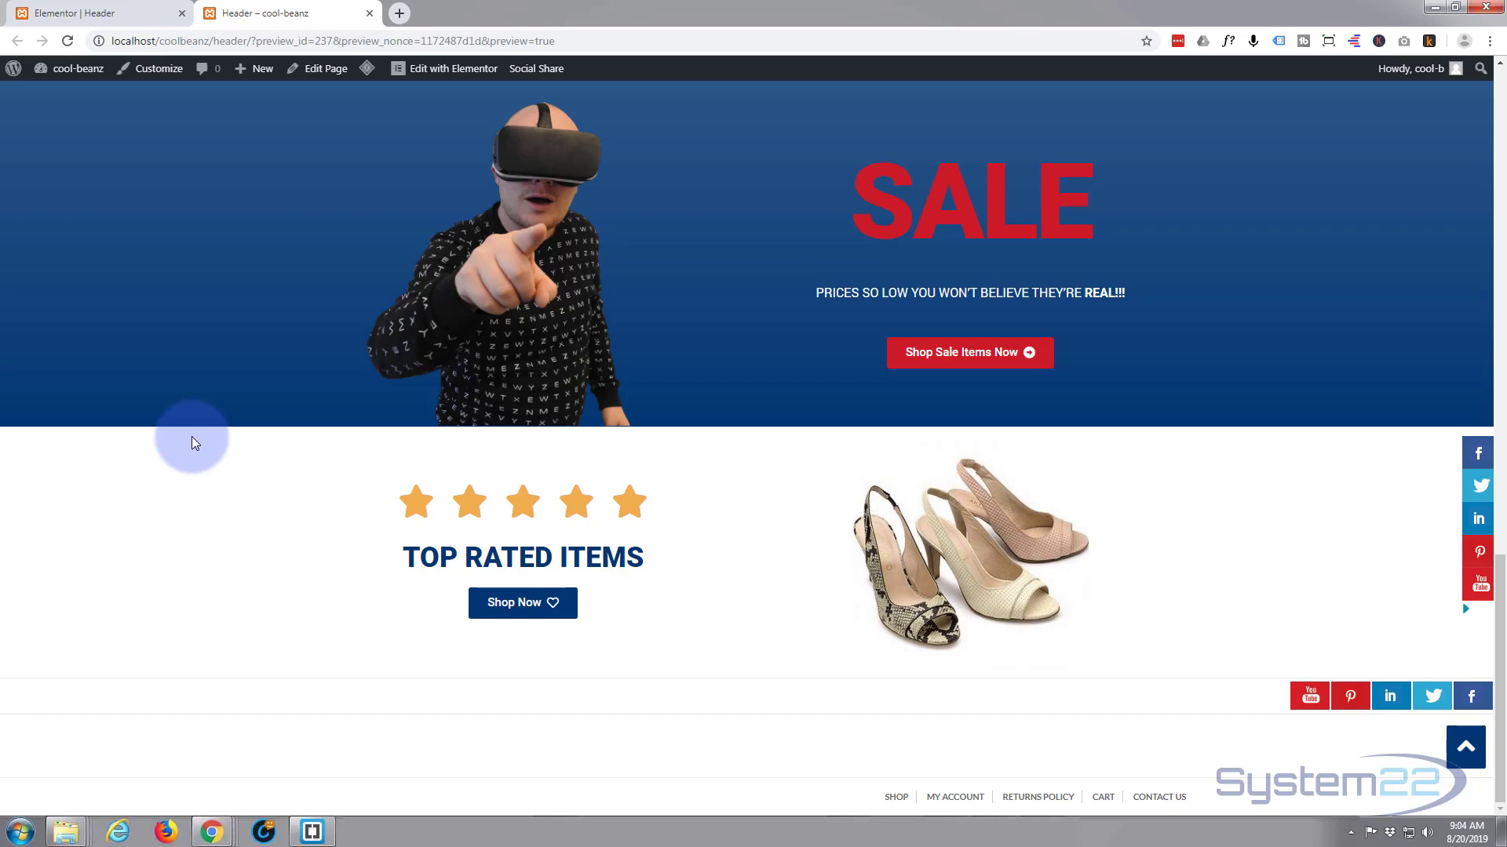
pyautogui.click(109, 14)
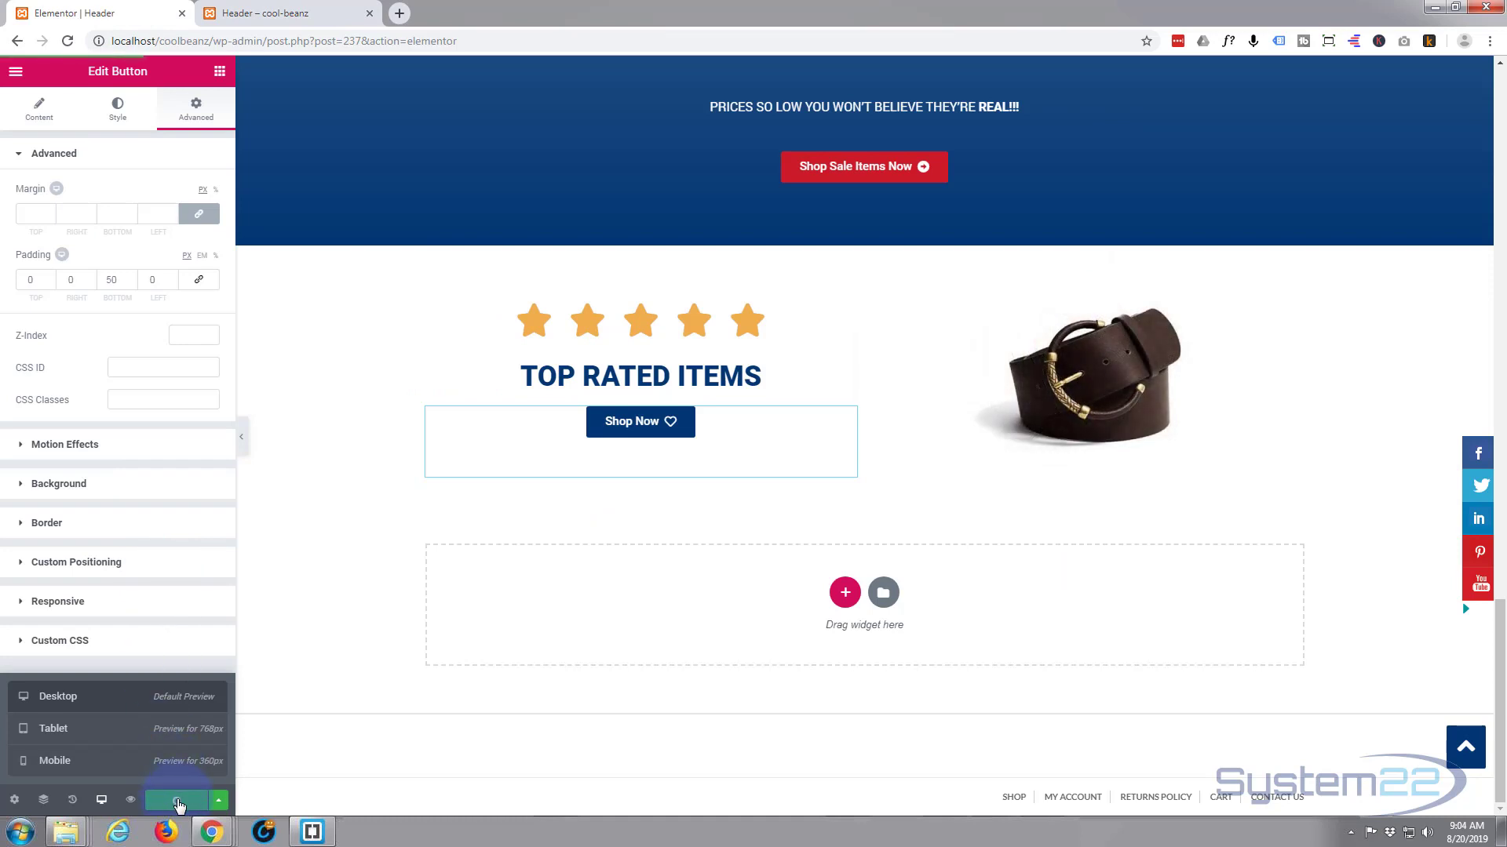
pyautogui.click(131, 800)
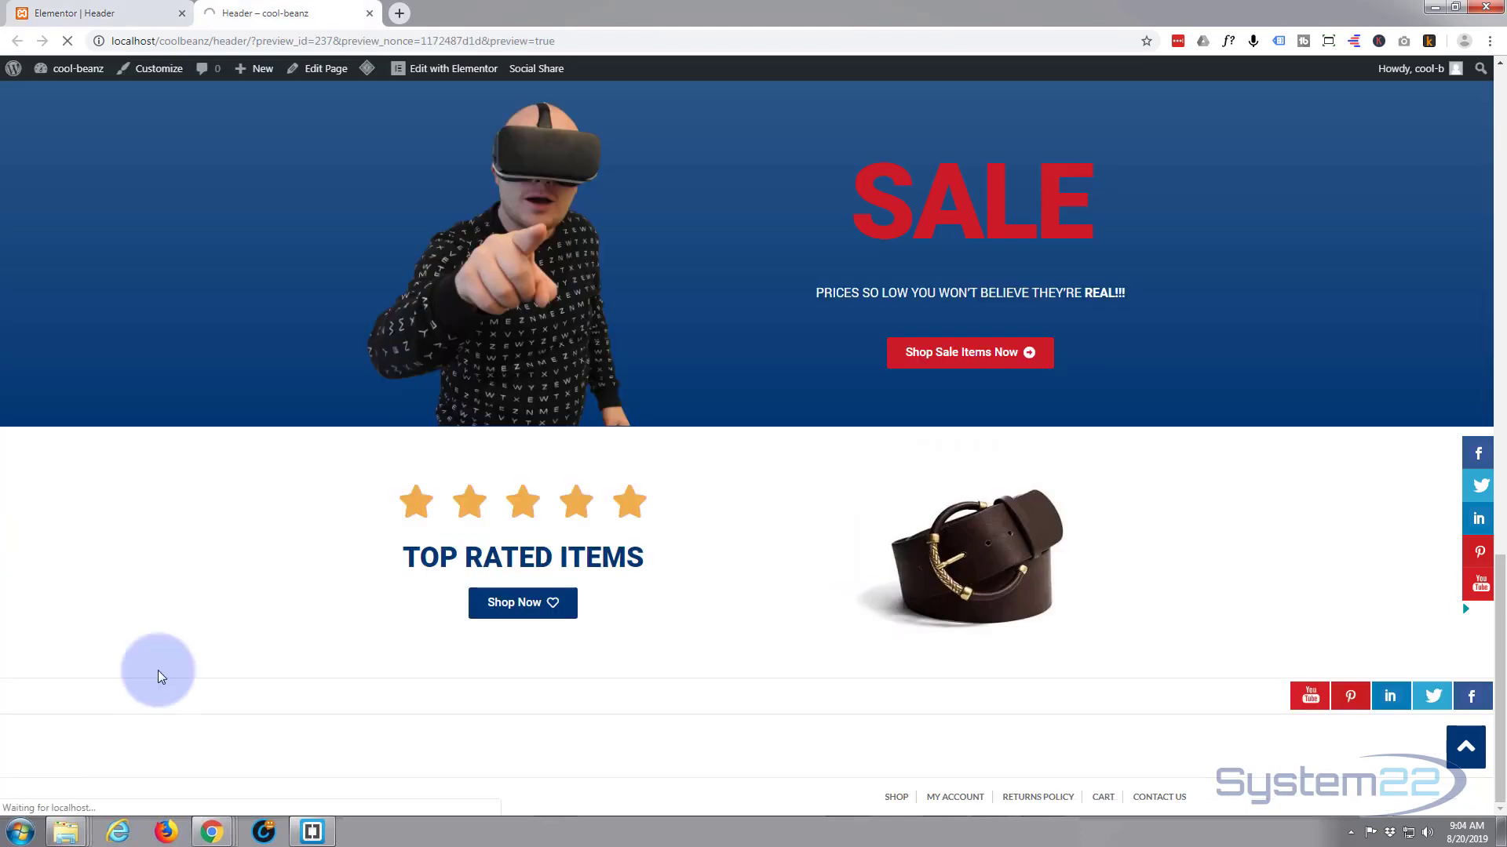
# Verify in the preview that Shop Now opens the On Sale page, then return to the header page
pyautogui.scroll(-7, 618, 416)
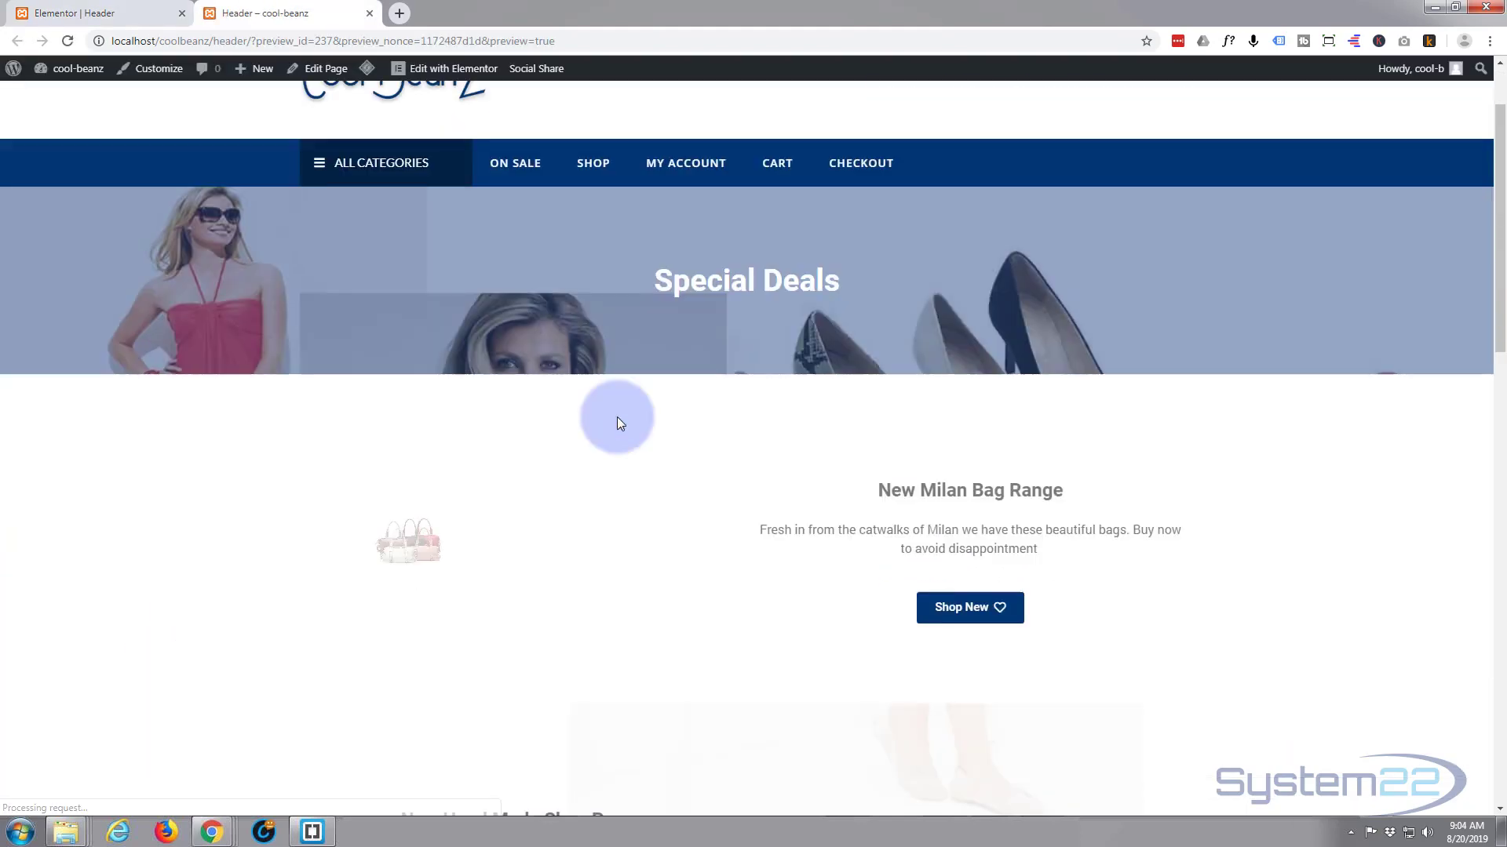
pyautogui.scroll(-10, 618, 419)
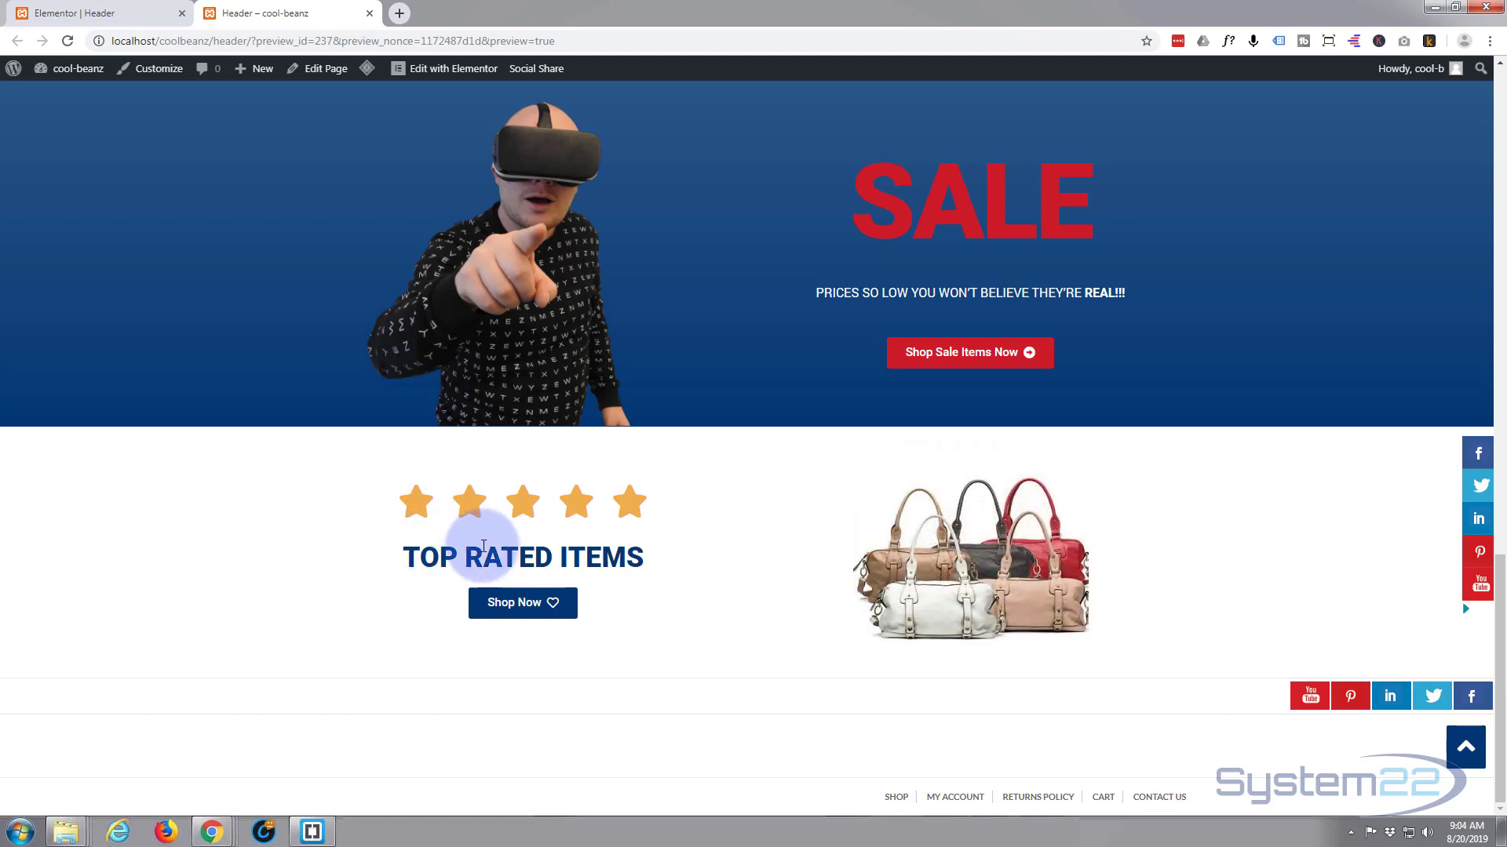
pyautogui.click(510, 608)
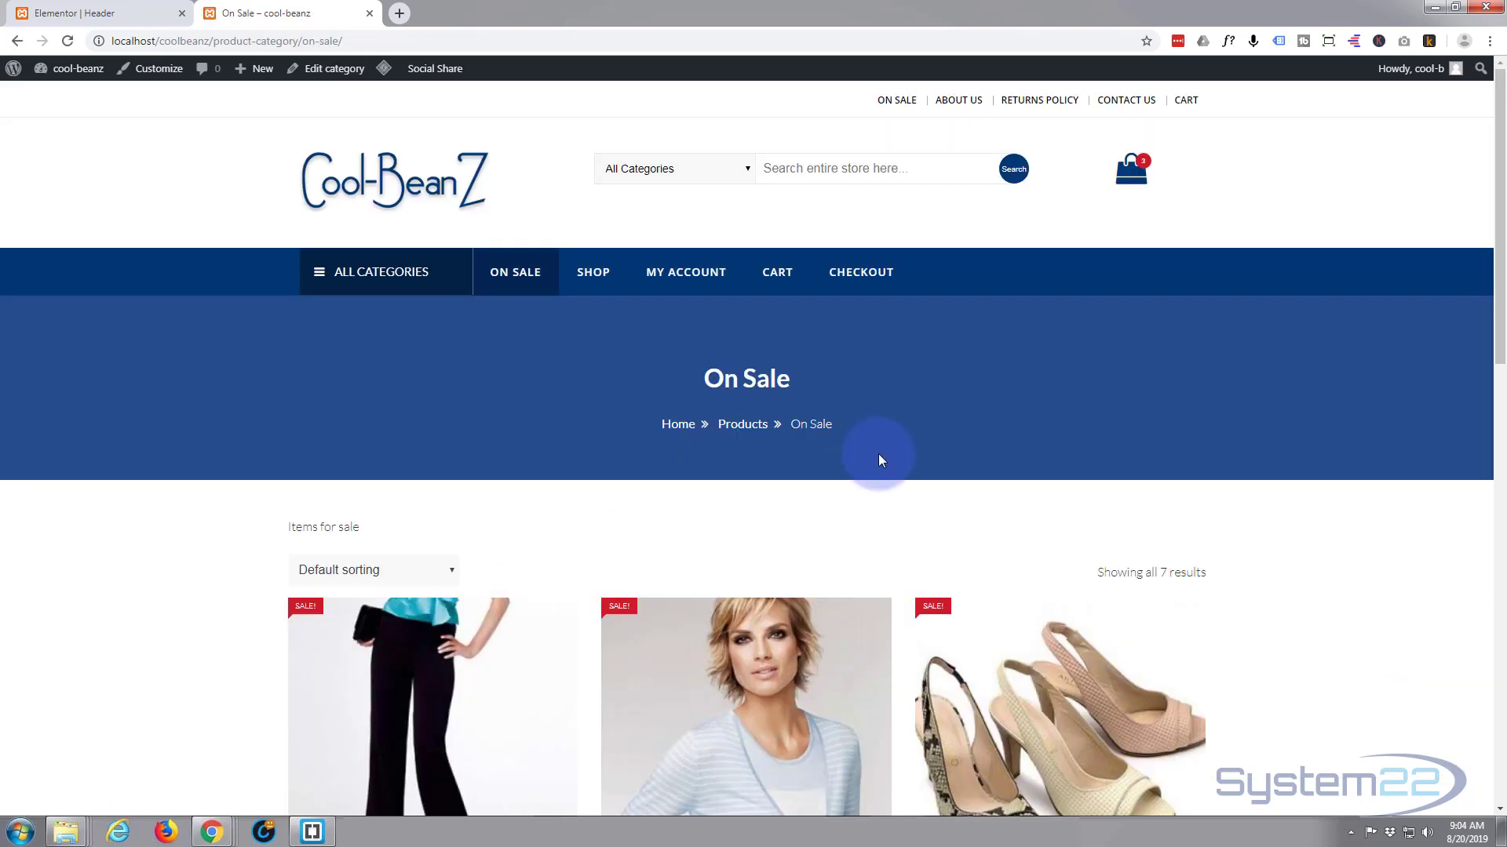
pyautogui.scroll(-2, 851, 490)
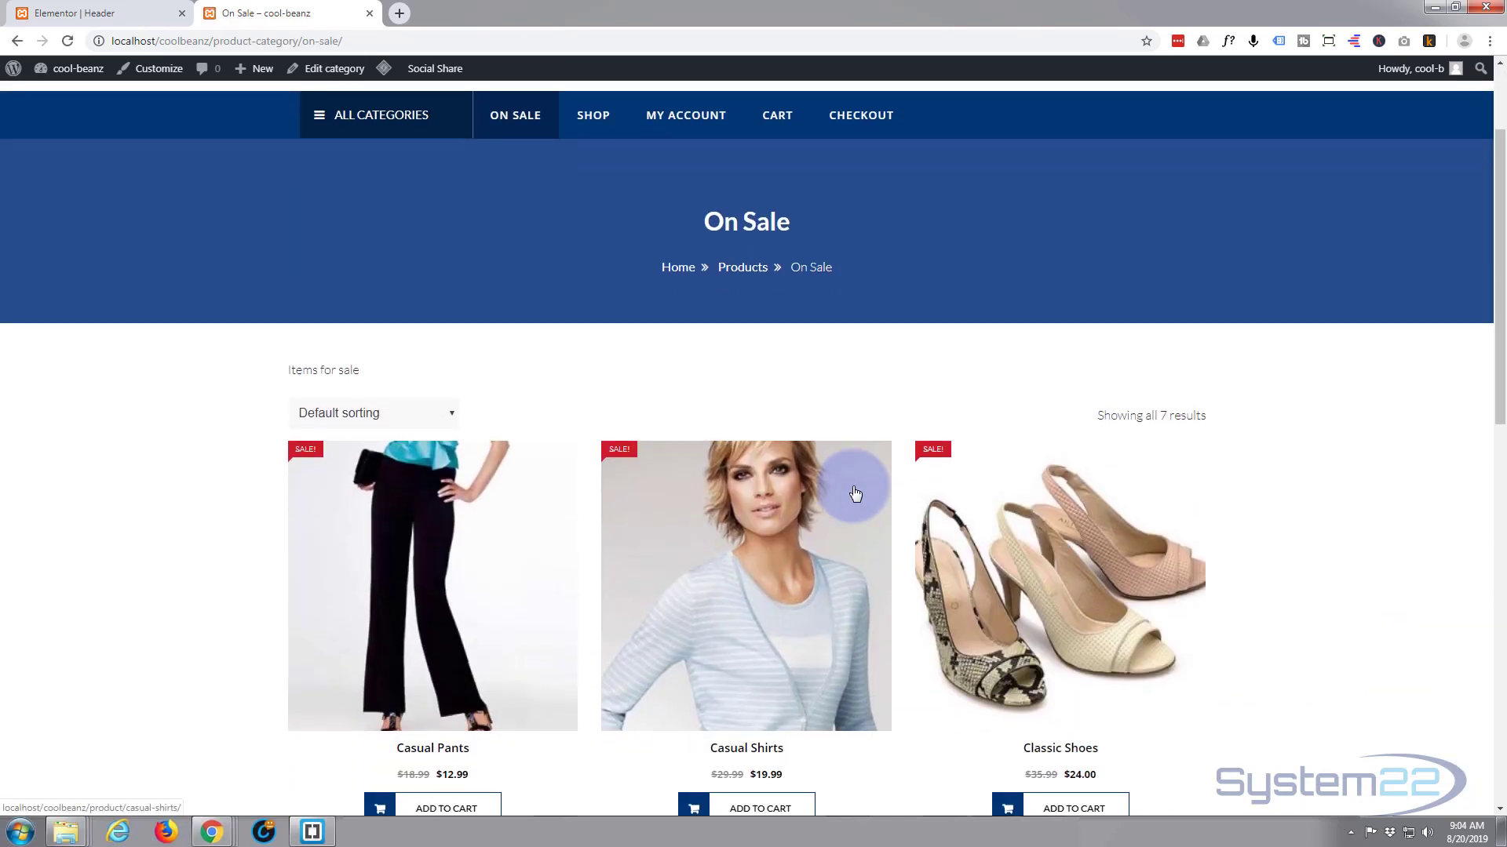
pyautogui.click(17, 41)
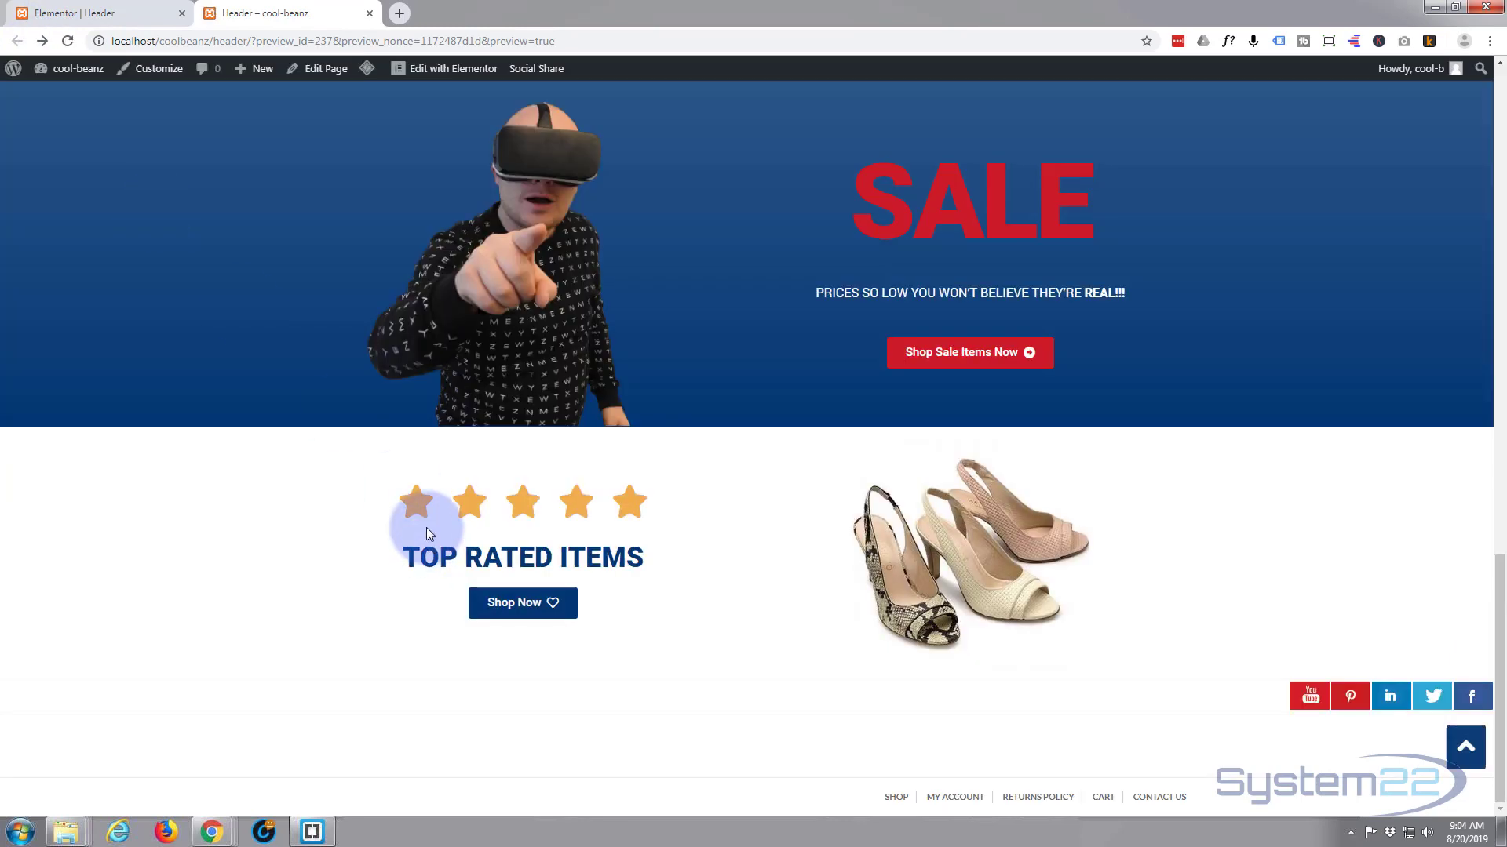